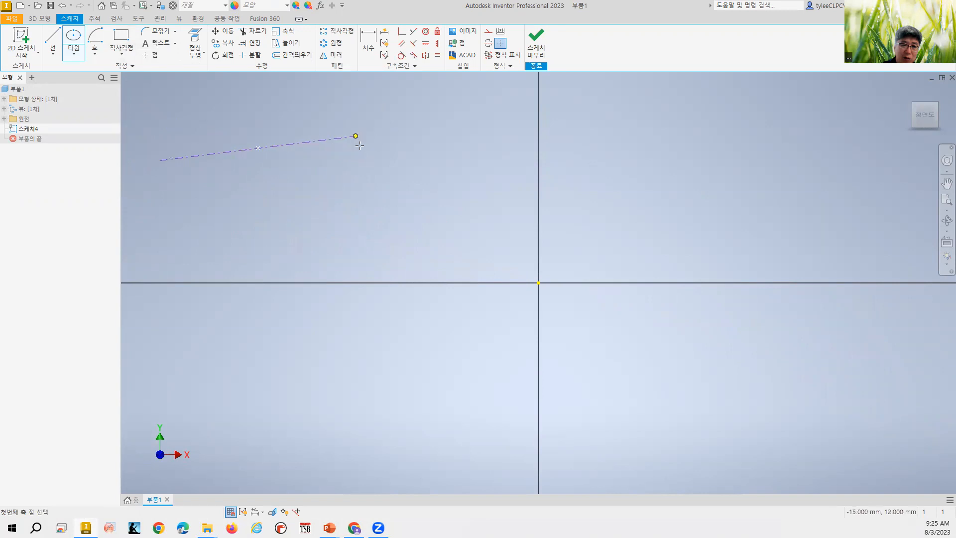
Draw a tilted ellipse with radii of about 10.4 and 4.2 mm and dimension its major radius as drawn
{"action": "left_click", "coordinate": [381, 183]}
{"action": "left_click", "coordinate": [331, 210]}
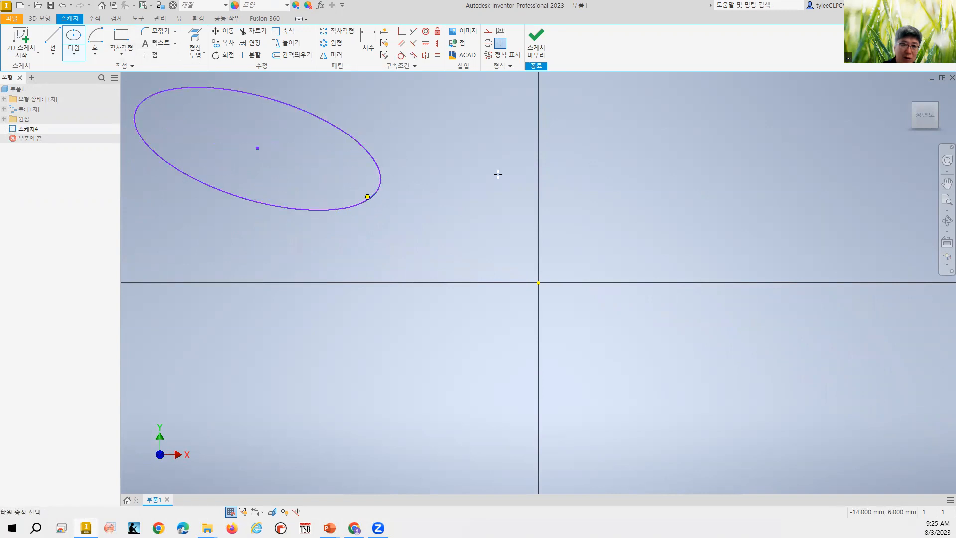
{"action": "left_click", "coordinate": [368, 40]}
{"action": "left_click", "coordinate": [261, 203]}
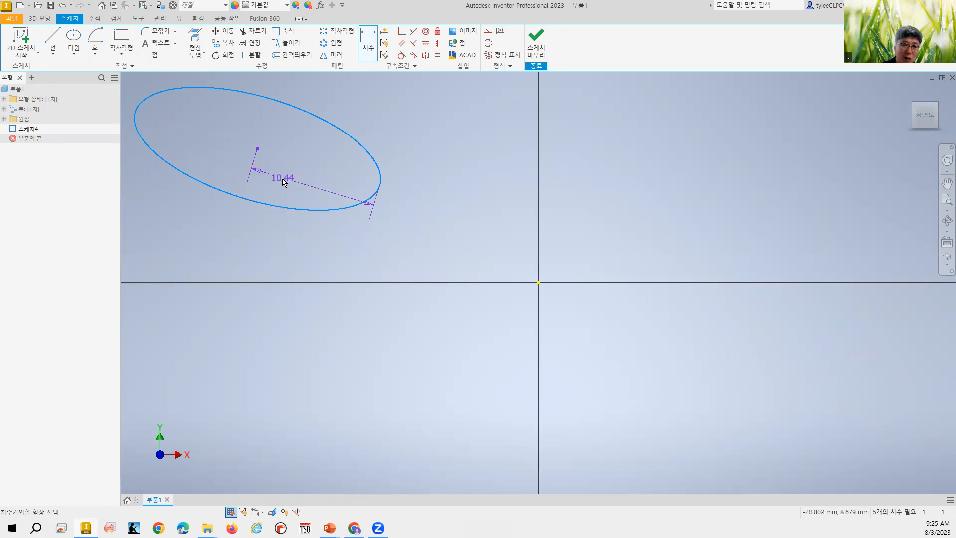
{"action": "left_click", "coordinate": [281, 182]}
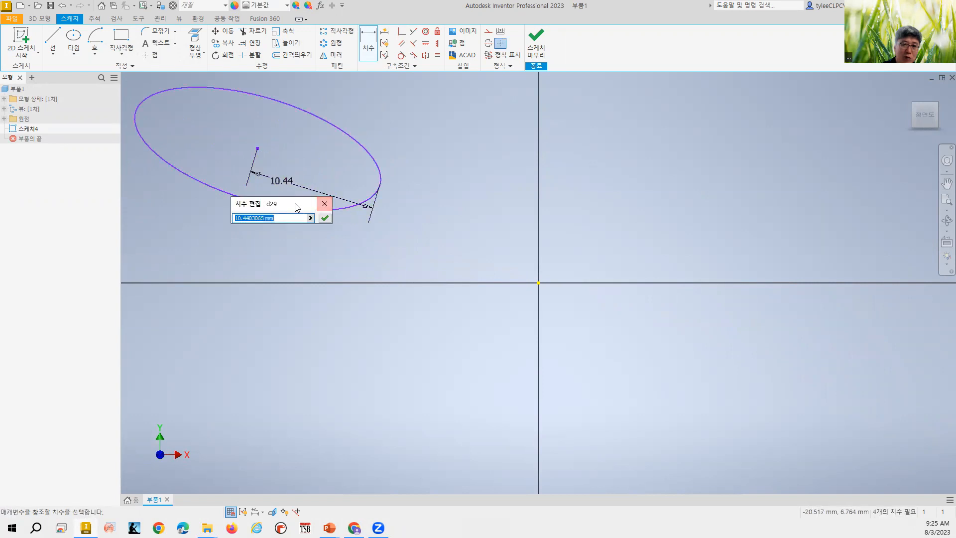
{"action": "left_click", "coordinate": [324, 216]}
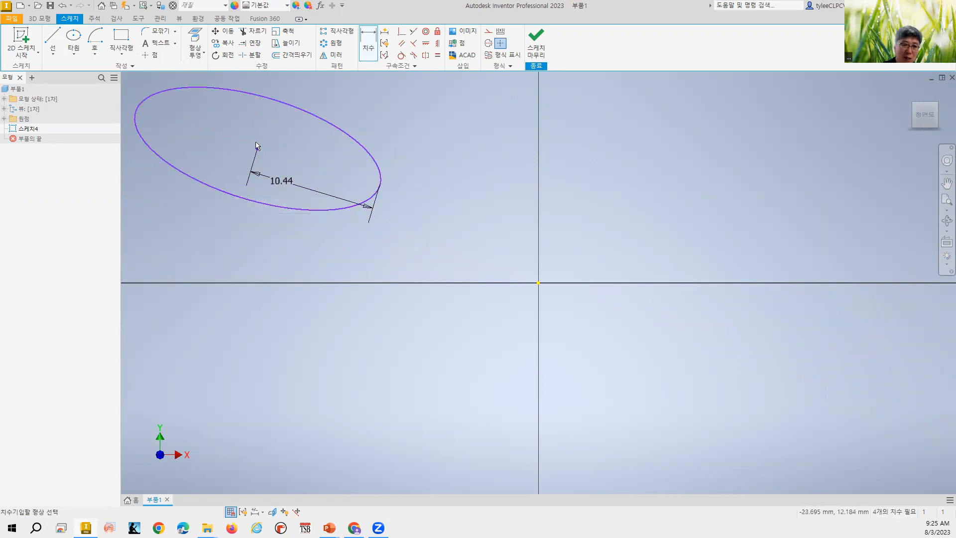
Dimension the ellipse's minor radius from its centre, accepting the size as drawn
{"action": "left_click", "coordinate": [294, 109]}
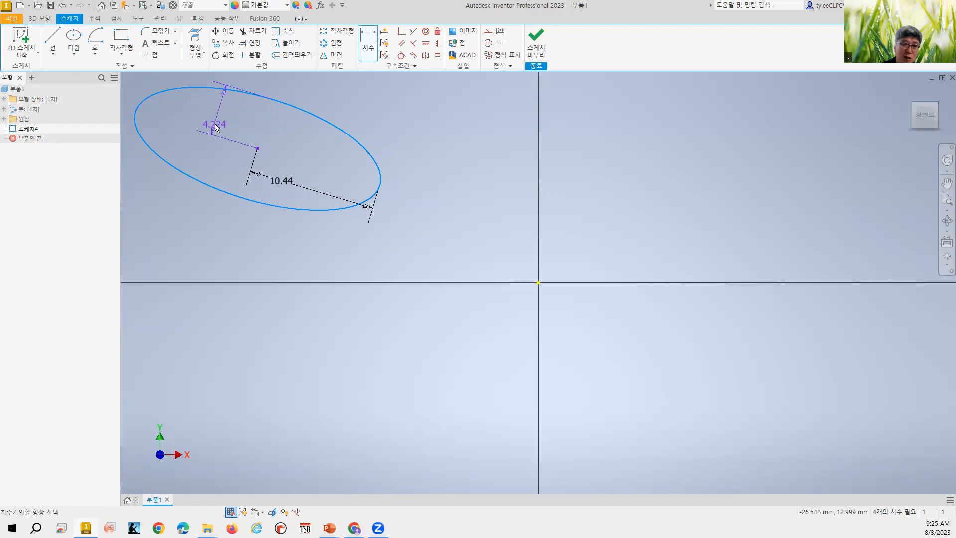
{"action": "left_click", "coordinate": [214, 125]}
{"action": "key", "text": "Return"}
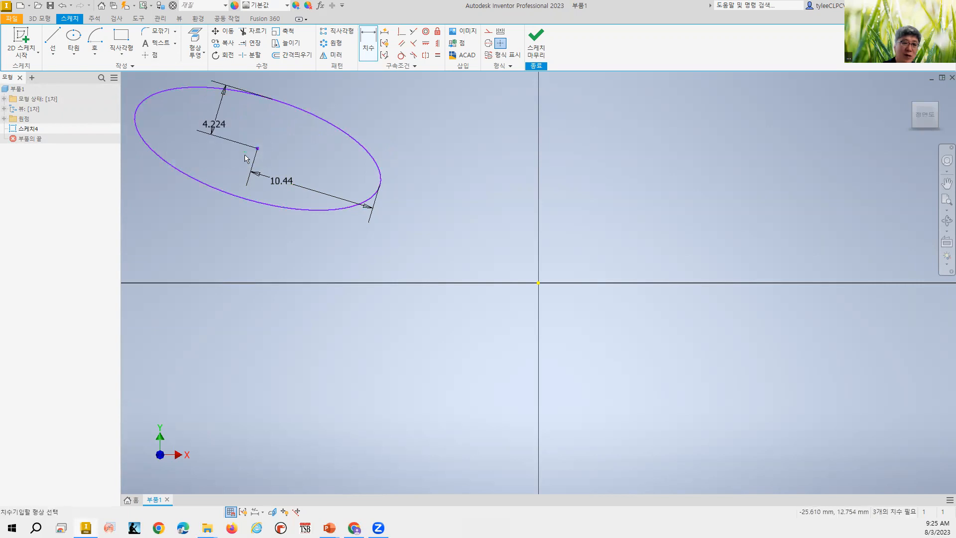
{"action": "left_click", "coordinate": [222, 121]}
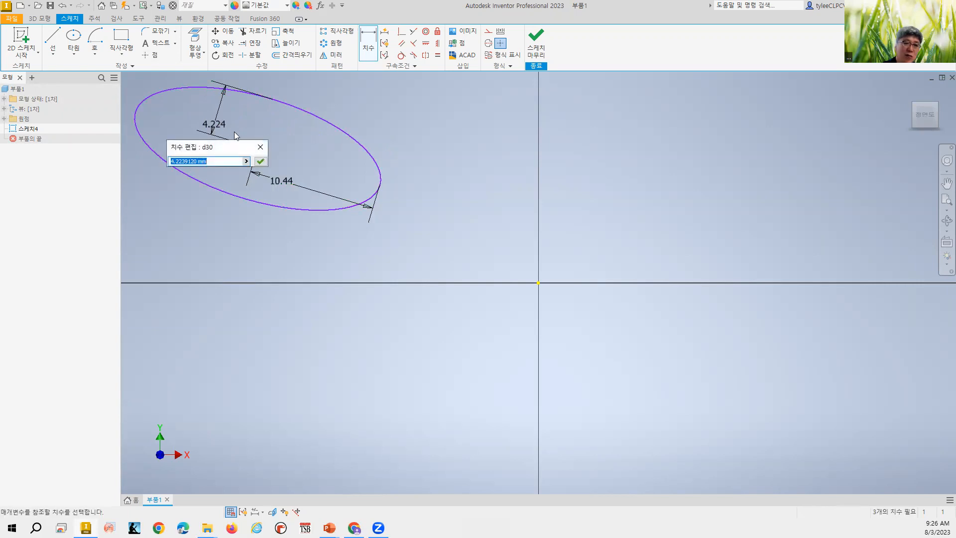
{"action": "left_click", "coordinate": [260, 161]}
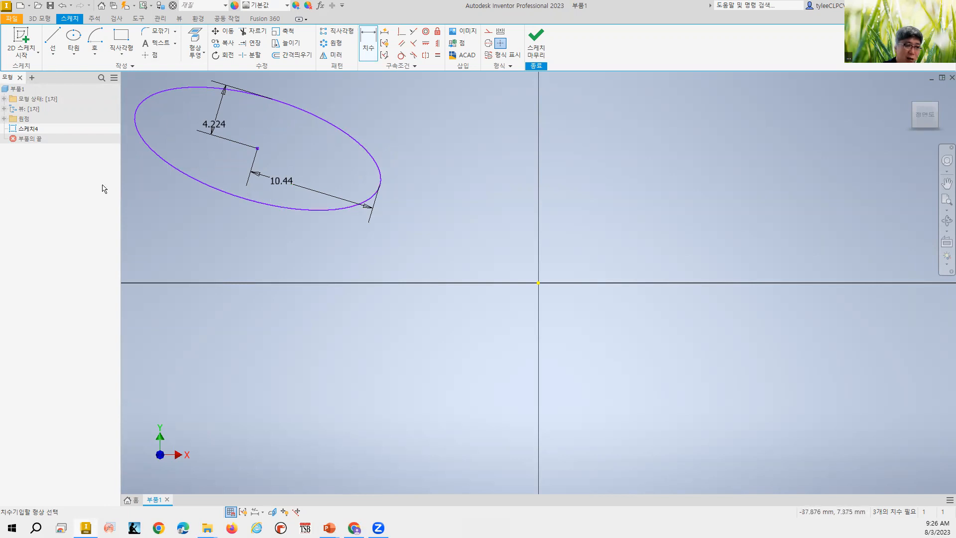
Set the ellipse's minor radius dimension to 4 mm
{"action": "left_click", "coordinate": [214, 124]}
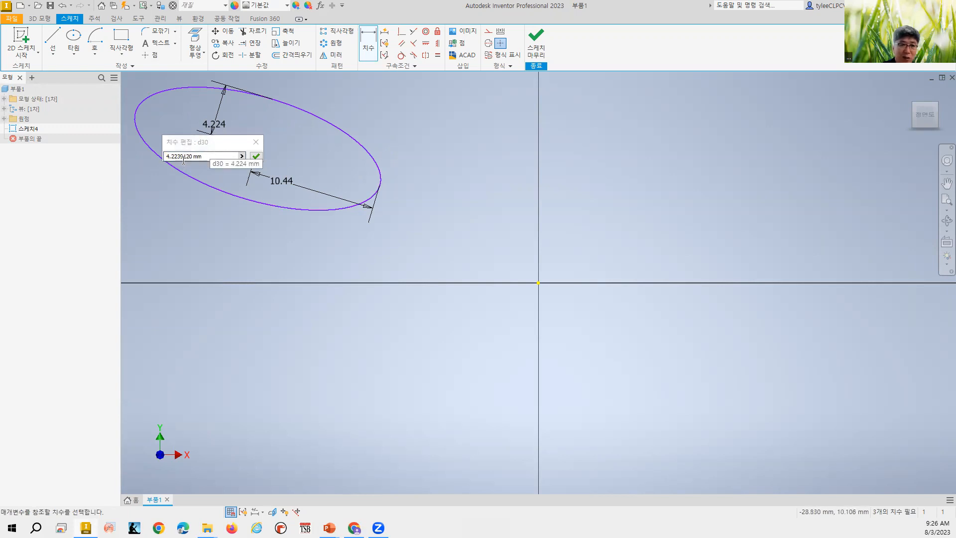
{"action": "left_click_drag", "start_coordinate": [206, 156], "coordinate": [111, 156]}
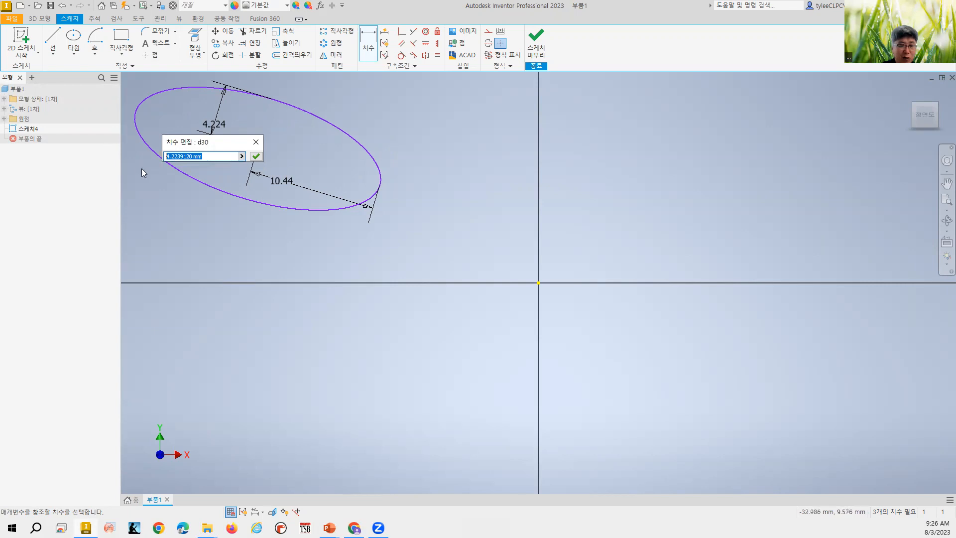
{"action": "type", "text": "4"}
{"action": "key", "text": "Return"}
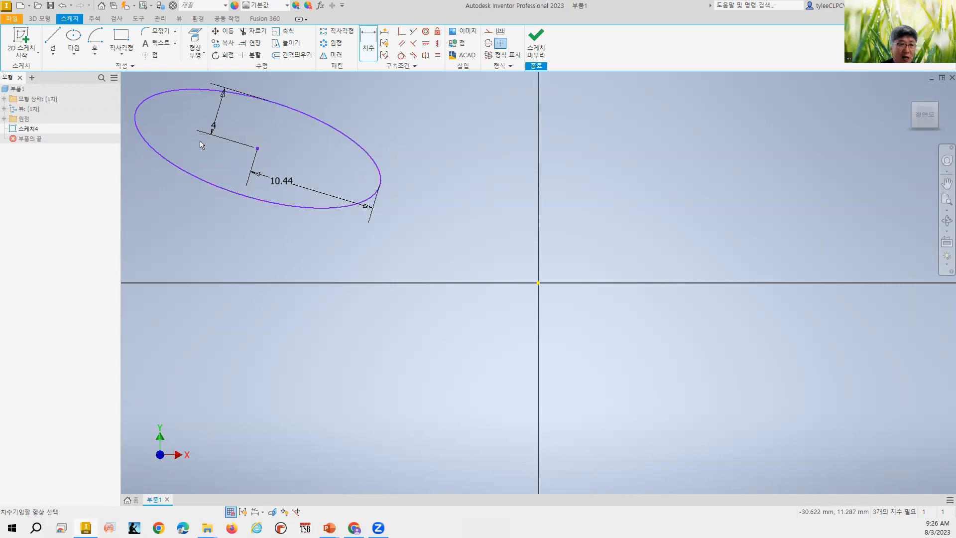
Set the ellipse's major radius dimension to 10 mm
{"action": "double_click", "coordinate": [214, 131]}
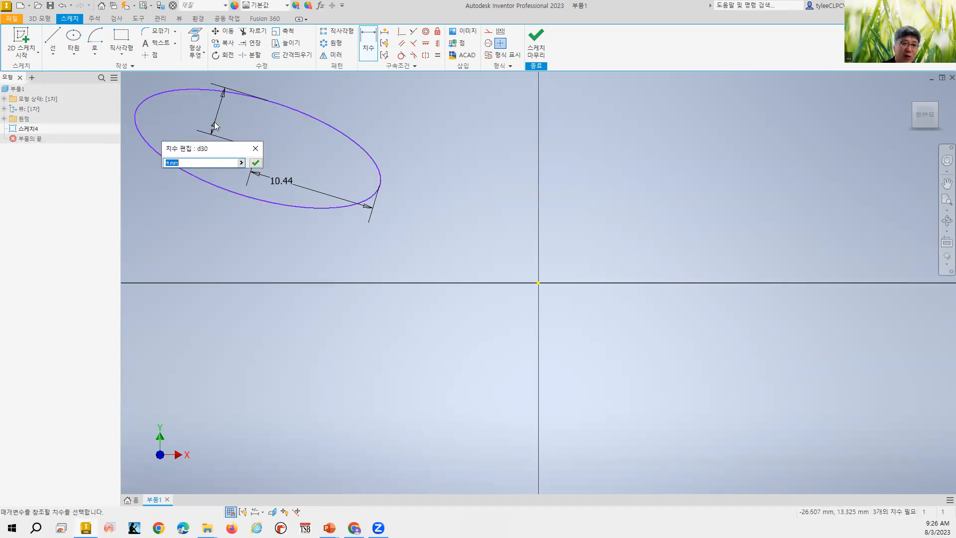
{"action": "left_click", "coordinate": [255, 148]}
{"action": "double_click", "coordinate": [212, 128]}
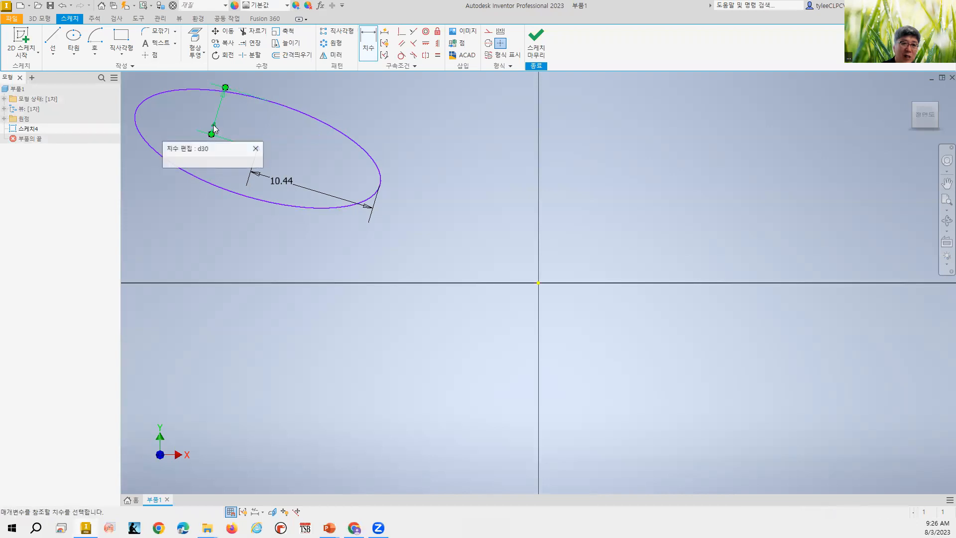
{"action": "left_click", "coordinate": [283, 182]}
{"action": "double_click", "coordinate": [285, 182]}
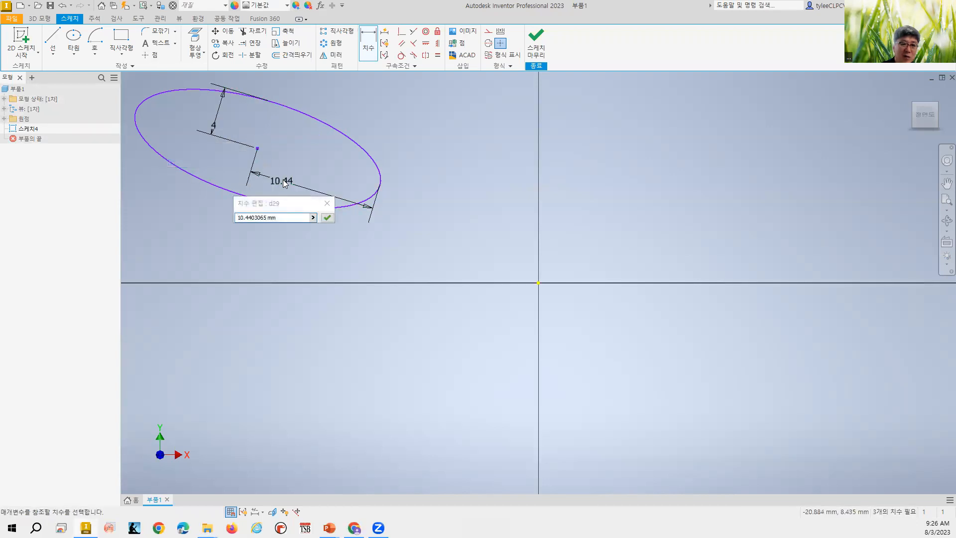
{"action": "double_click", "coordinate": [291, 215]}
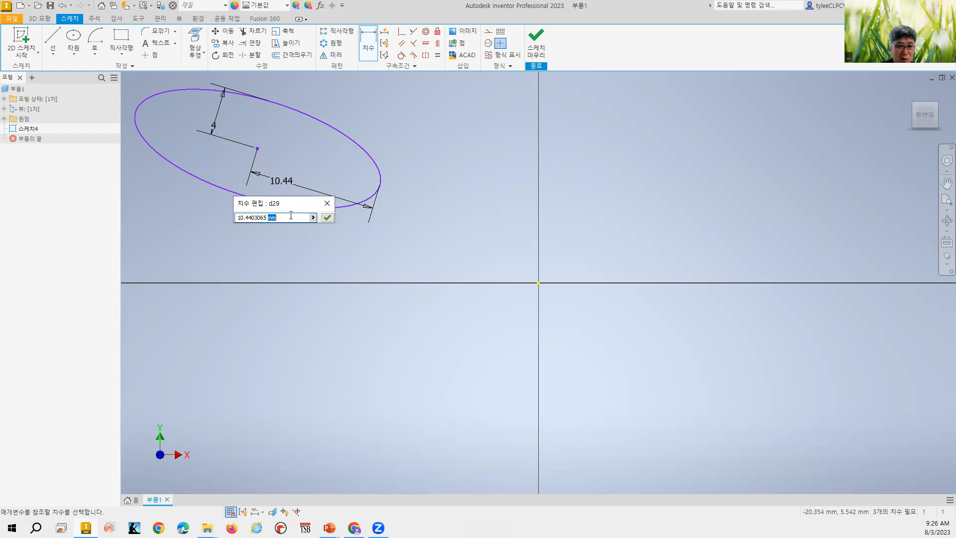
{"action": "left_click_drag", "start_coordinate": [289, 215], "coordinate": [174, 225]}
{"action": "type", "text": "10"}
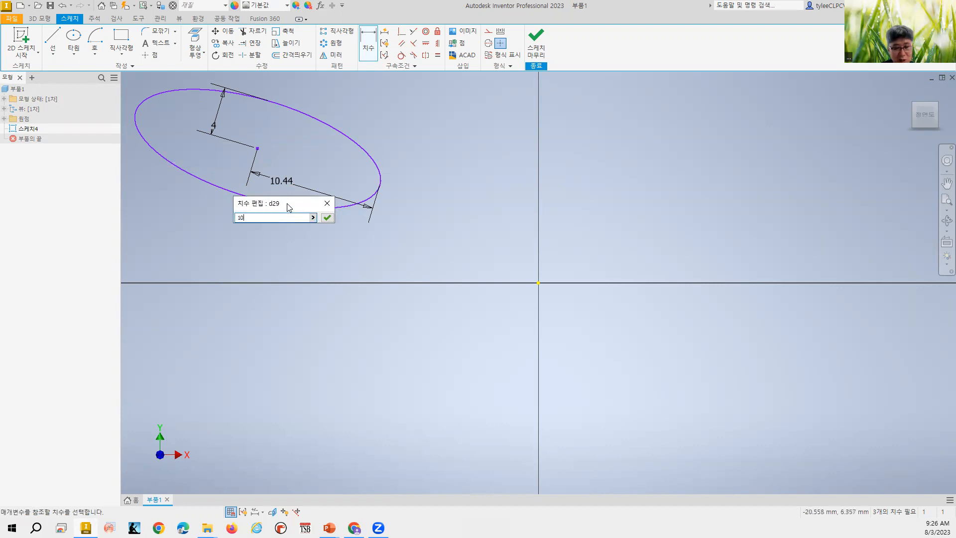
{"action": "key", "text": "Return"}
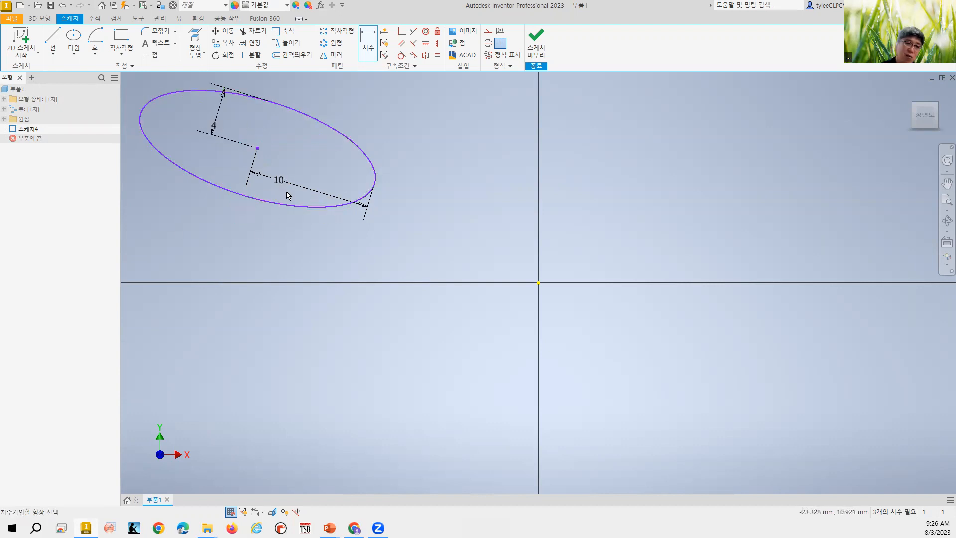
Sketch a two-point rectangle about 20 by 8 mm beside the ellipse, above the horizontal axis
{"action": "left_click", "coordinate": [309, 206]}
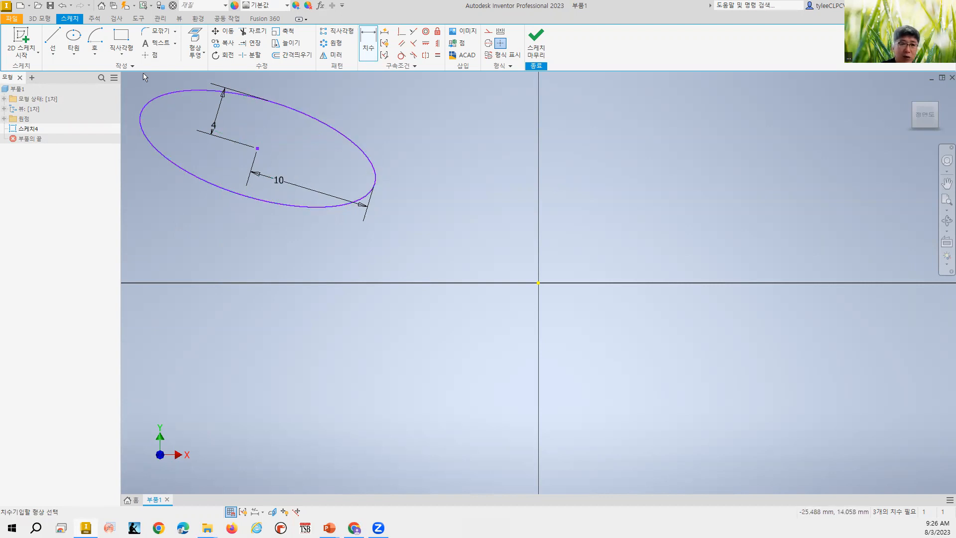
{"action": "left_click", "coordinate": [121, 40]}
{"action": "left_click", "coordinate": [404, 136]}
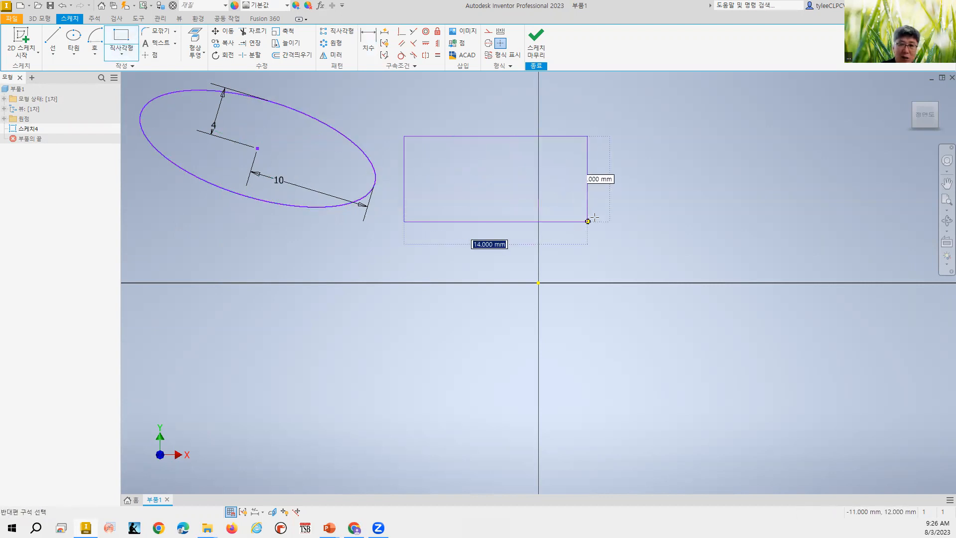
{"action": "left_click", "coordinate": [648, 233]}
Dimension the rectangle's lower edge as drawn and set the height of its right edge to 10 mm
{"action": "left_click", "coordinate": [368, 43]}
{"action": "left_click", "coordinate": [481, 234]}
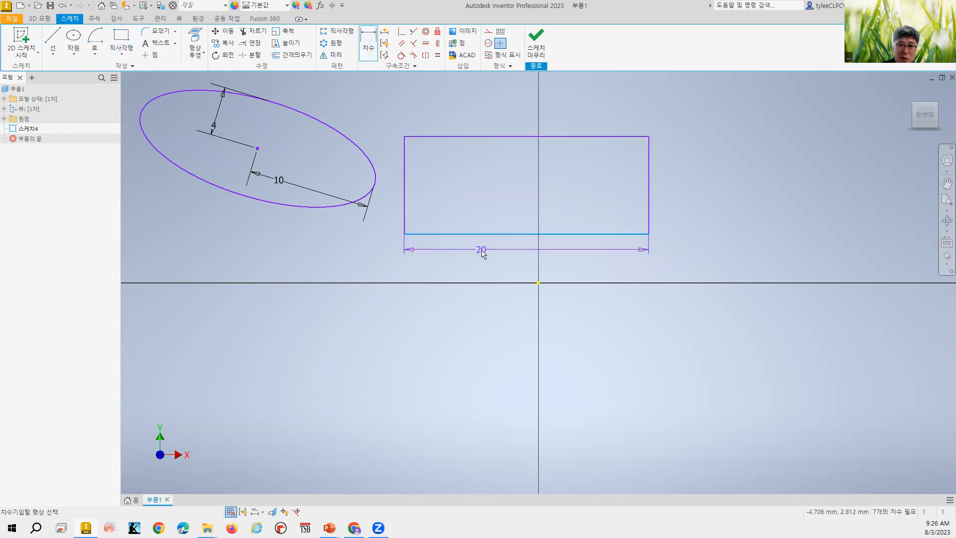
{"action": "left_click", "coordinate": [484, 256]}
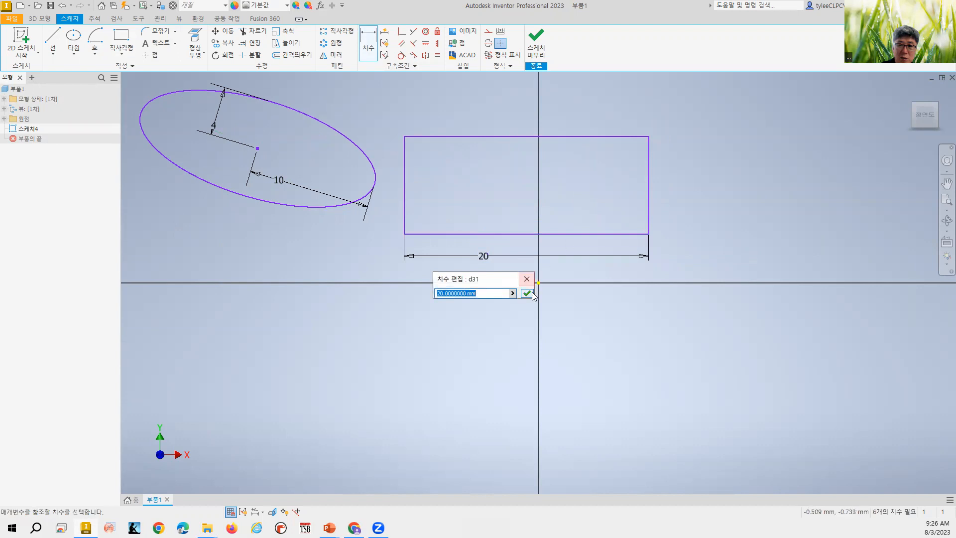
{"action": "left_click", "coordinate": [528, 292]}
{"action": "left_click", "coordinate": [648, 208]}
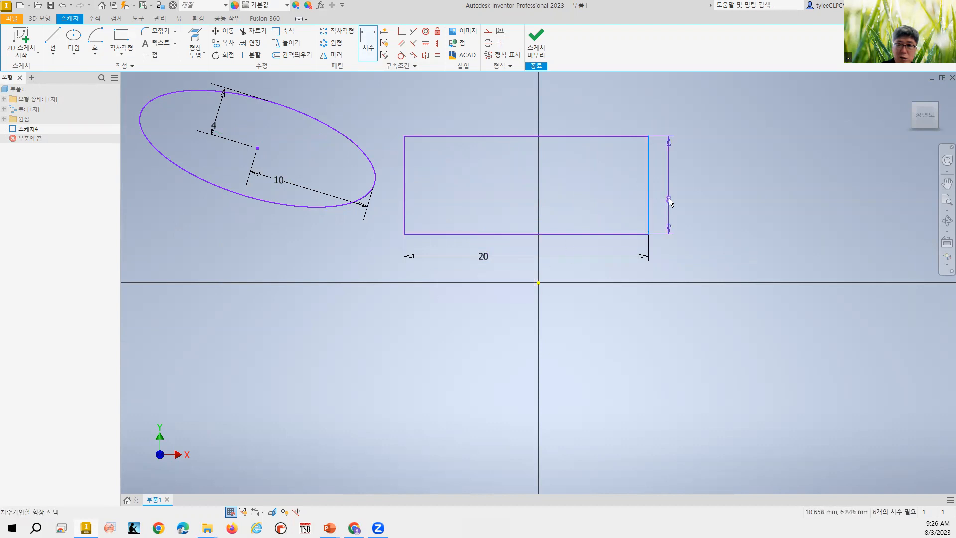
{"action": "left_click", "coordinate": [669, 200]}
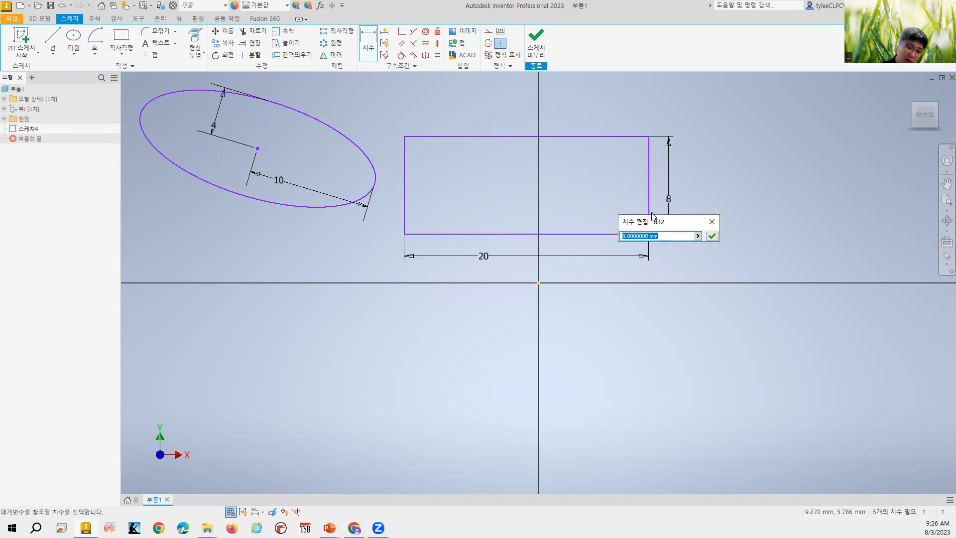
{"action": "type", "text": "10"}
{"action": "key", "text": "Return"}
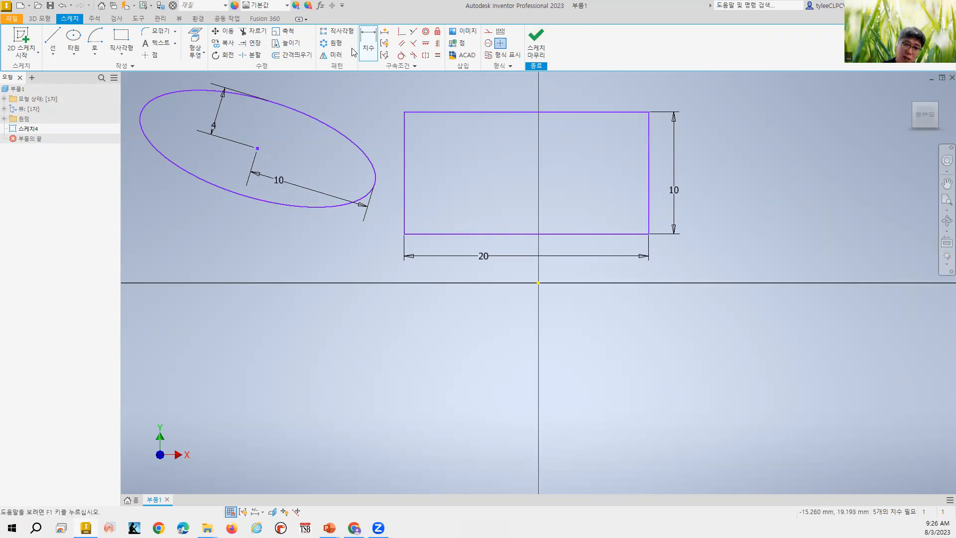
{"action": "left_click", "coordinate": [389, 66]}
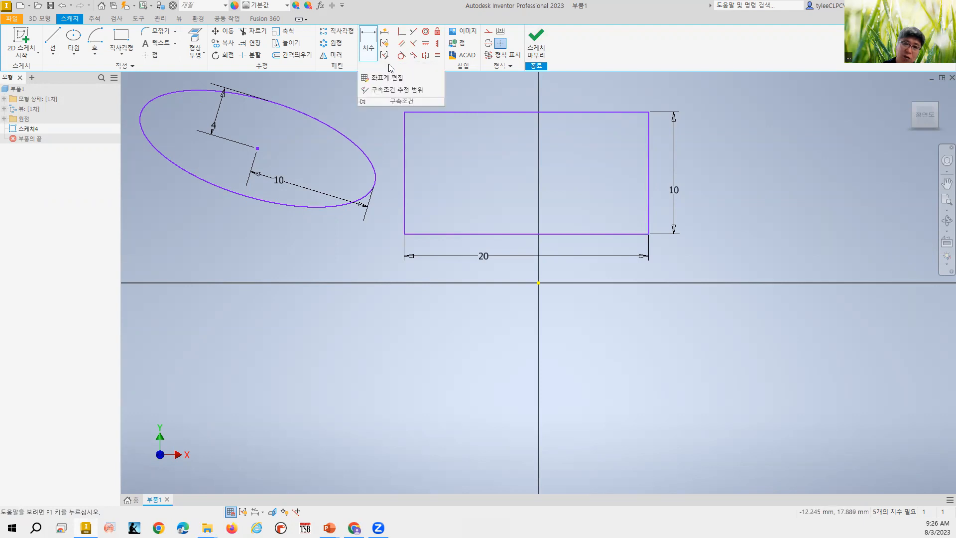
{"action": "left_click", "coordinate": [372, 54]}
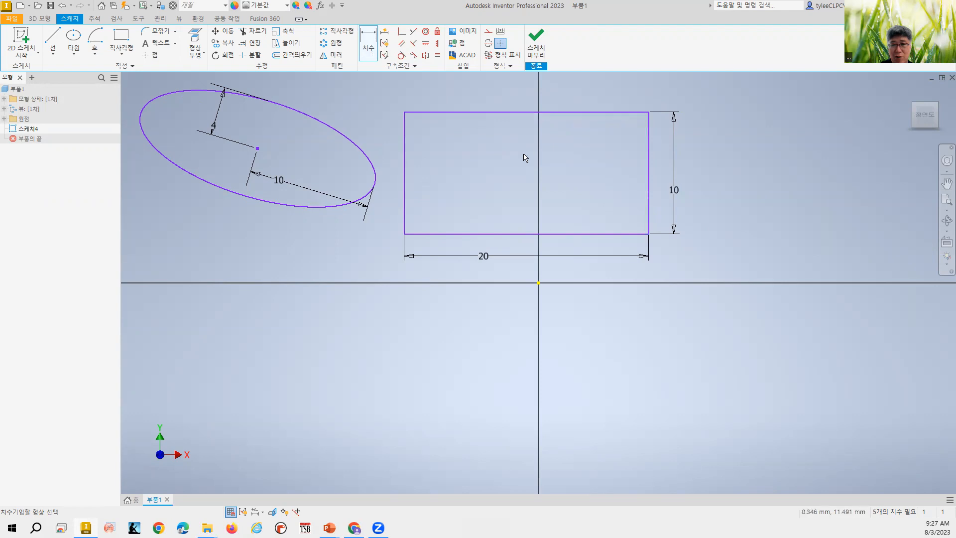
{"action": "left_click", "coordinate": [478, 117]}
{"action": "left_click", "coordinate": [486, 145]}
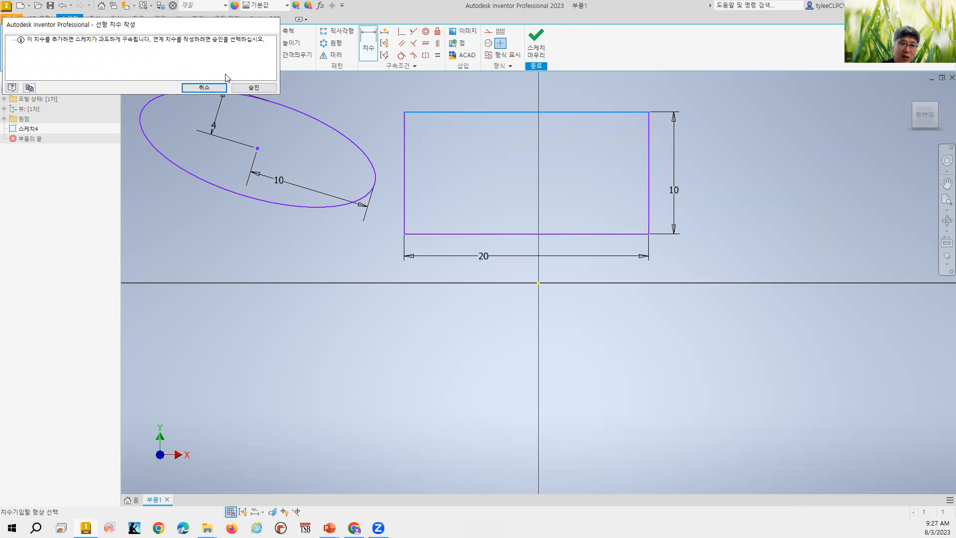
{"action": "left_click", "coordinate": [214, 88]}
Dimension the rectangle's upper edge inside the shape, accepting it as a driven dimension
{"action": "left_click", "coordinate": [501, 113]}
{"action": "left_click", "coordinate": [504, 134]}
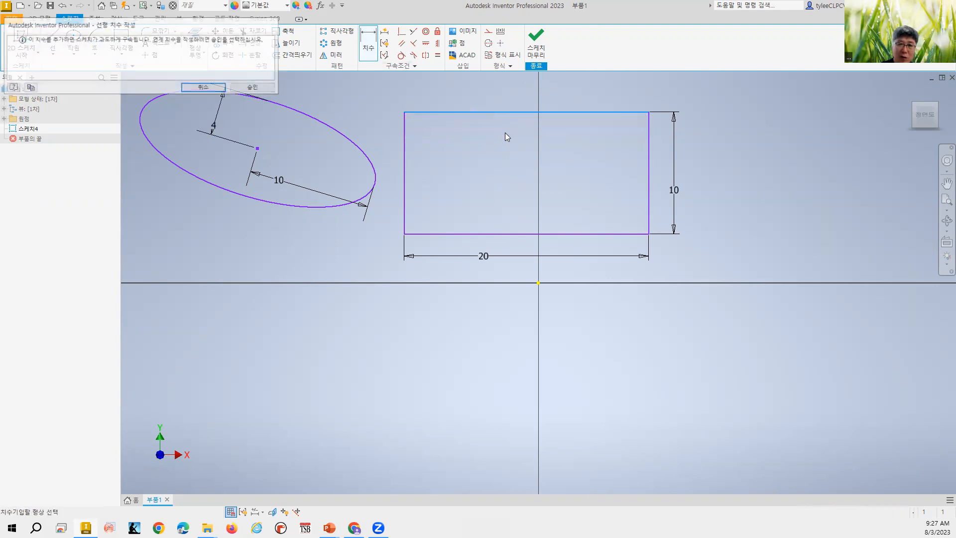
{"action": "left_click", "coordinate": [256, 89]}
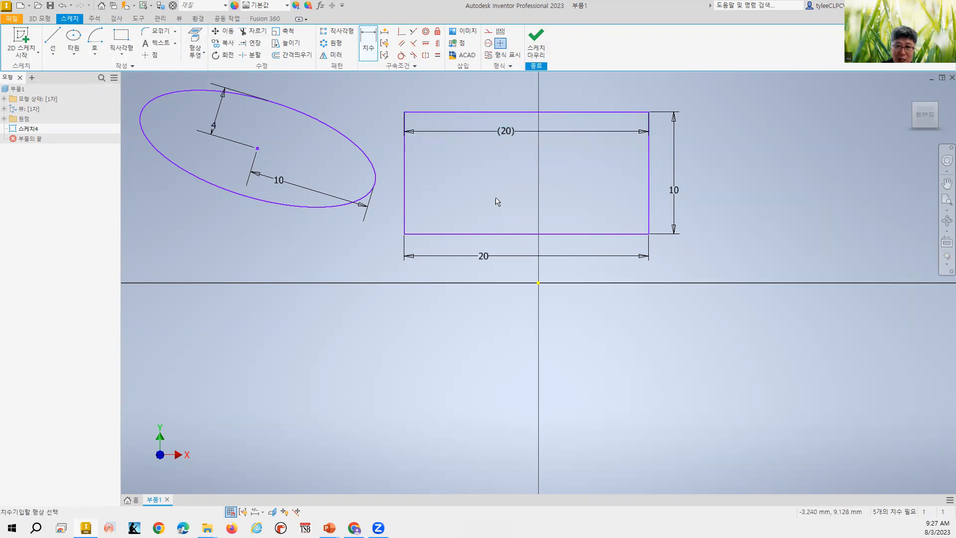
Set the width dimension on the rectangle's lower edge to 10 mm
{"action": "left_click", "coordinate": [483, 256]}
{"action": "key", "text": "BackSpace"}
{"action": "left_click_drag", "start_coordinate": [430, 293], "coordinate": [401, 293]}
{"action": "type", "text": "10"}
{"action": "key", "text": "Return"}
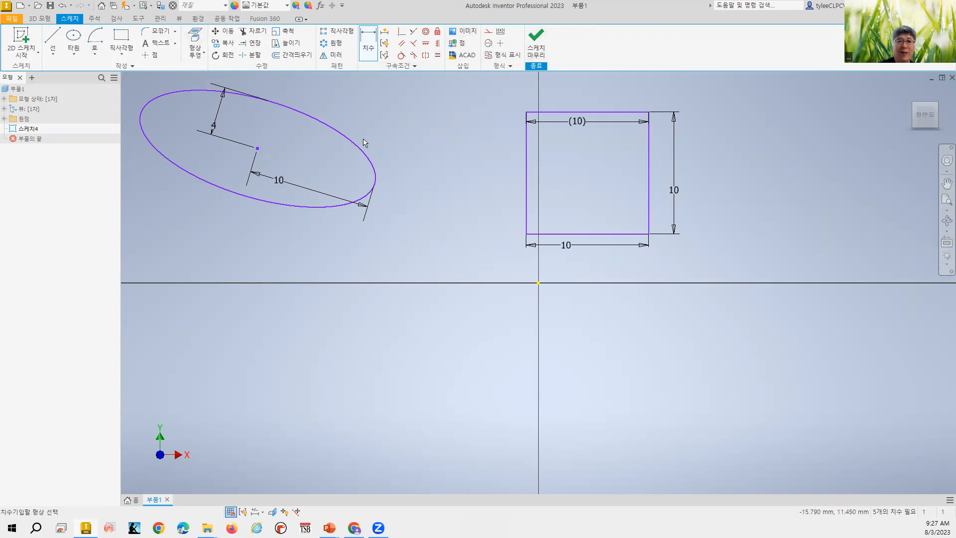
Check whether the driven upper-edge dimension and the height dimension are editable, and return to the presentation slide about dimensions
{"action": "left_click", "coordinate": [580, 122]}
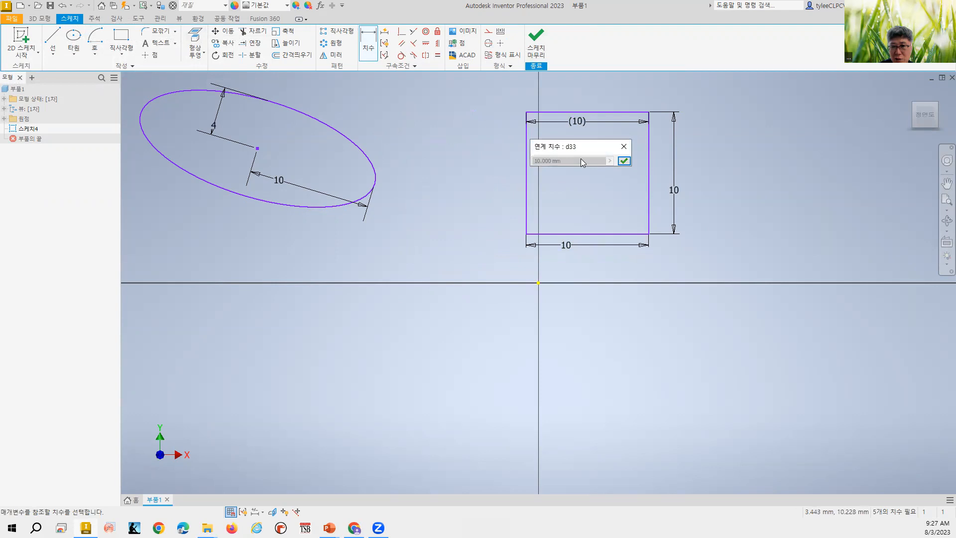
{"action": "left_click", "coordinate": [622, 148]}
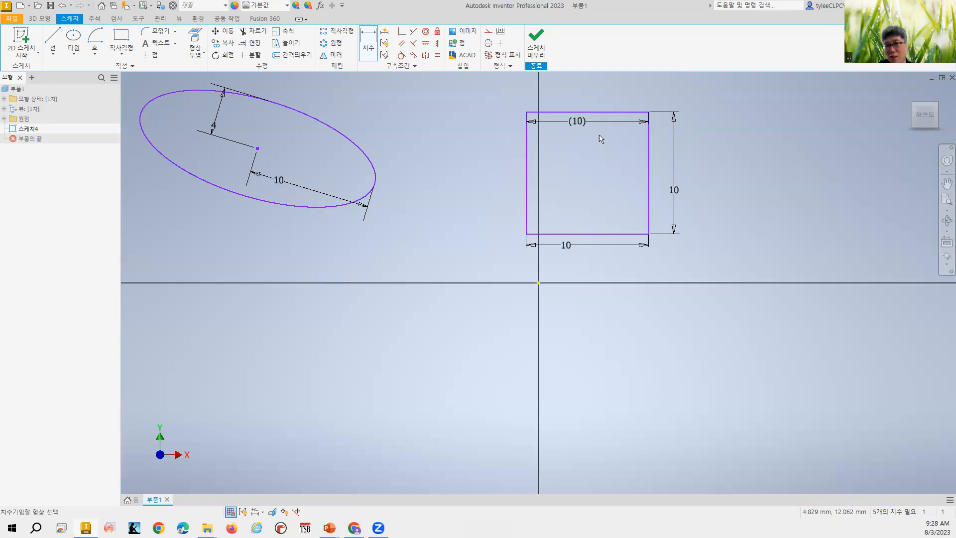
{"action": "left_click", "coordinate": [673, 182]}
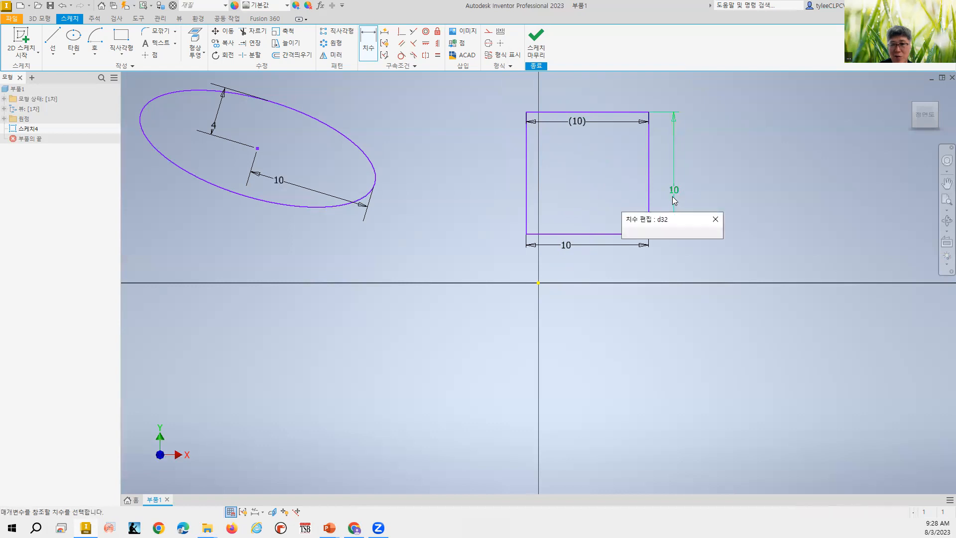
{"action": "left_click", "coordinate": [721, 218]}
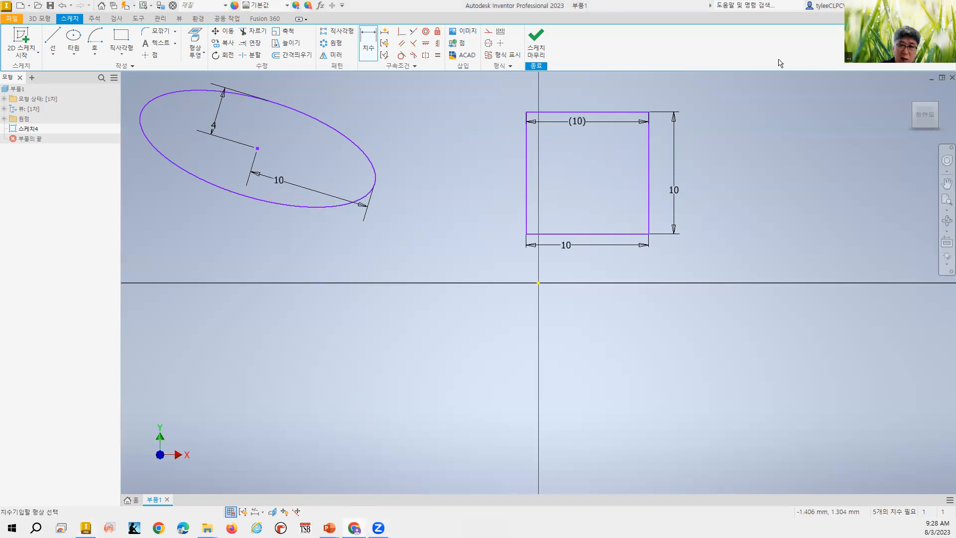
{"action": "left_click", "coordinate": [926, 5]}
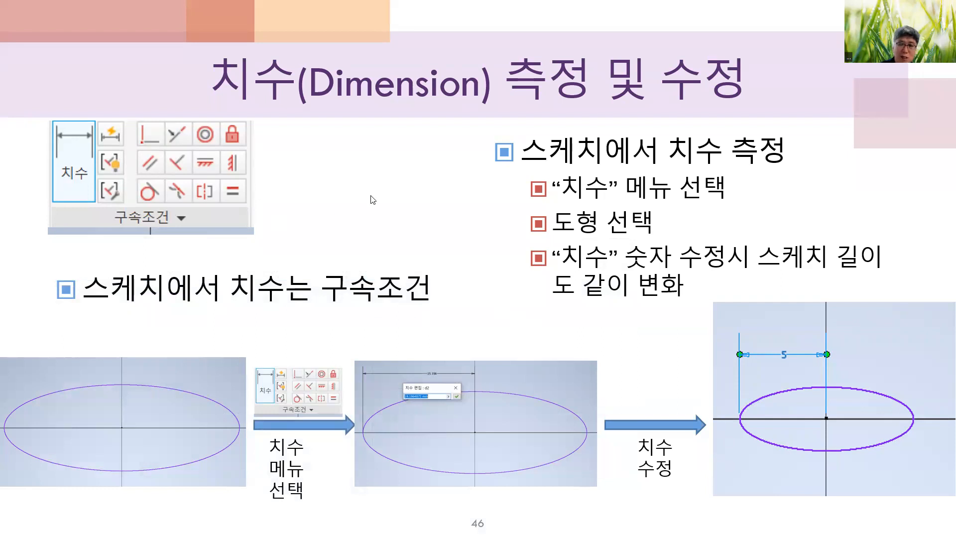
Advance the presentation to the slide on 2D Fillet and Chamfer
{"action": "key", "text": "Right"}
{"action": "key", "text": "Right"}
{"action": "key", "text": "Right"}
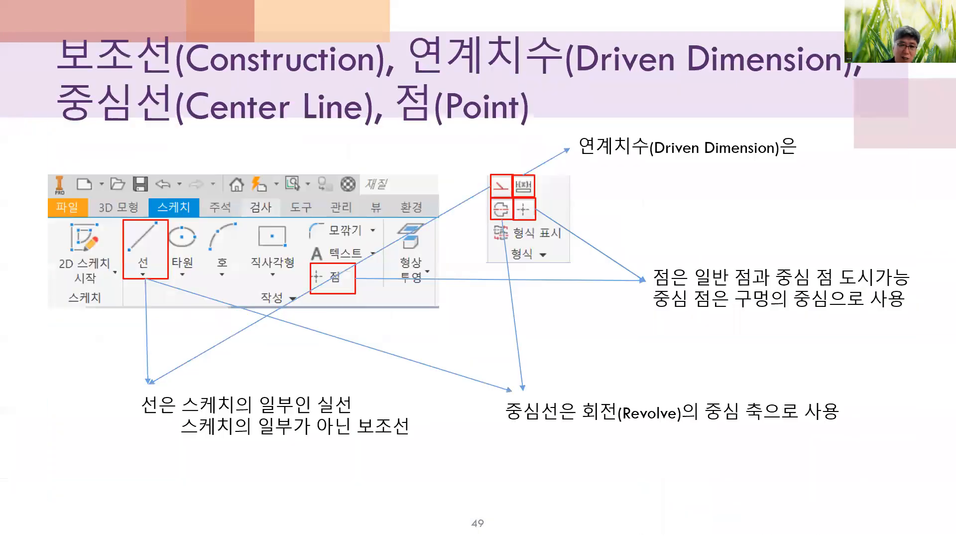
{"action": "key", "text": "Right"}
{"action": "key", "text": "Right"}
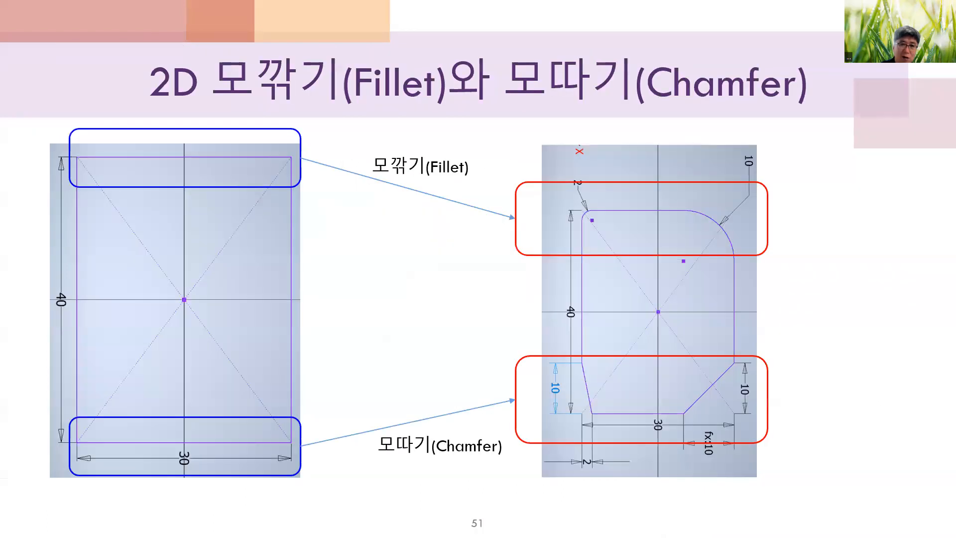
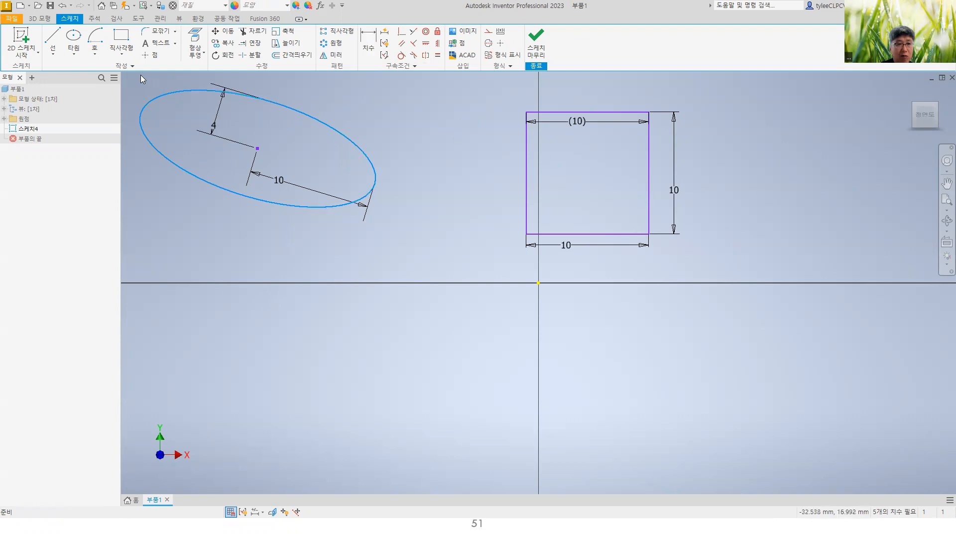
Delete the ellipse, the rectangle and all their dimensions, and draw a new wide two-point rectangle around the origin
{"action": "left_click_drag", "start_coordinate": [133, 74], "coordinate": [735, 307]}
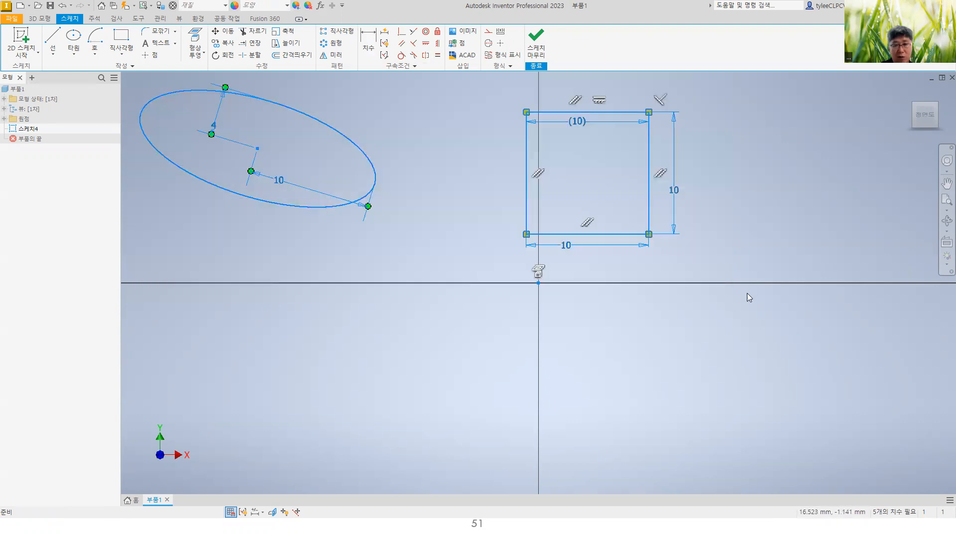
{"action": "key", "text": "Delete"}
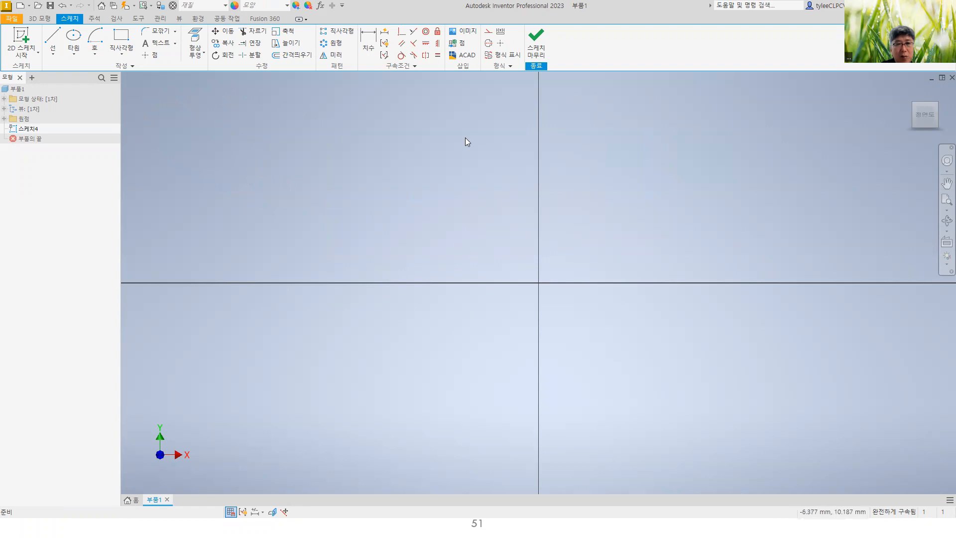
{"action": "key", "text": "r"}
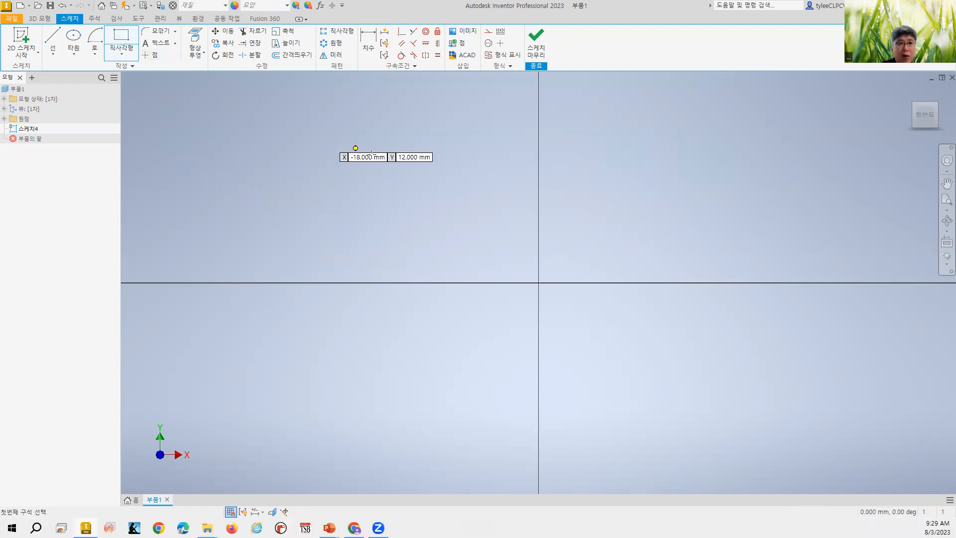
{"action": "left_click", "coordinate": [269, 148]}
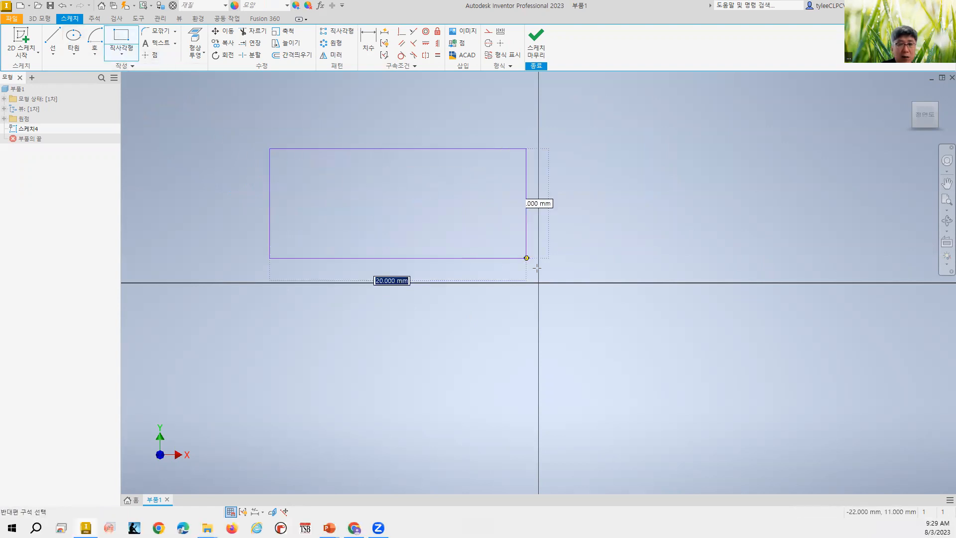
{"action": "left_click", "coordinate": [636, 332]}
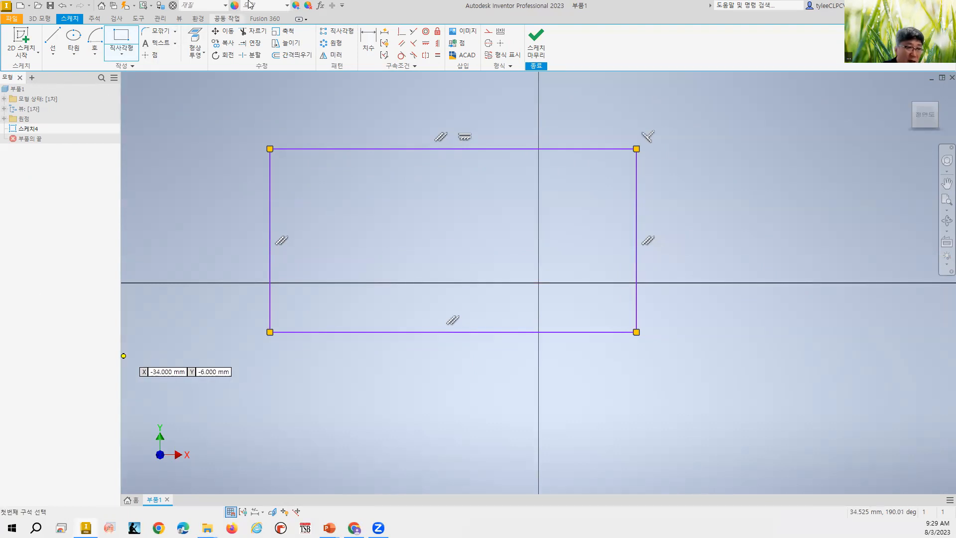
Fillet the rectangle's upper-left corner with a 2 mm radius and move its radius dimension closer to the arc
{"action": "left_click", "coordinate": [158, 31]}
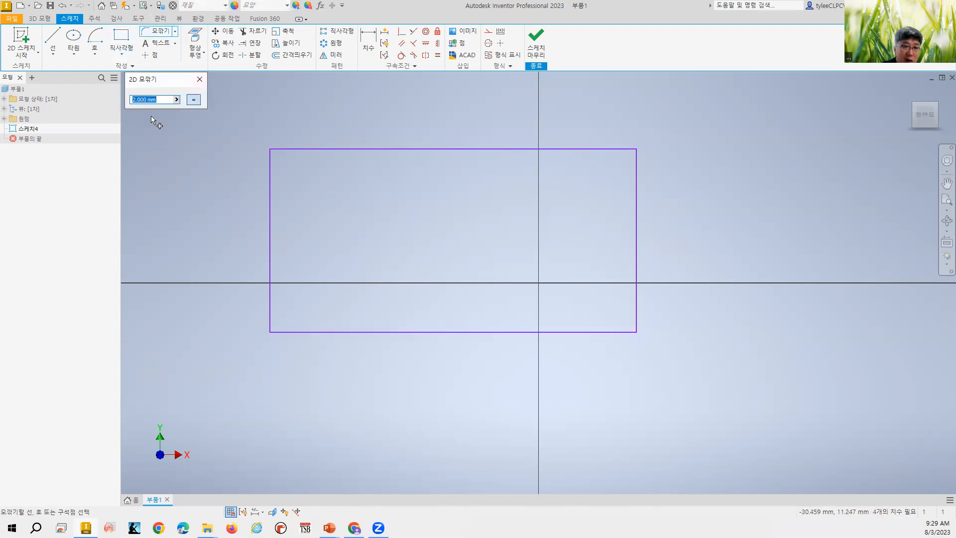
{"action": "left_click", "coordinate": [269, 179]}
{"action": "left_click", "coordinate": [286, 148]}
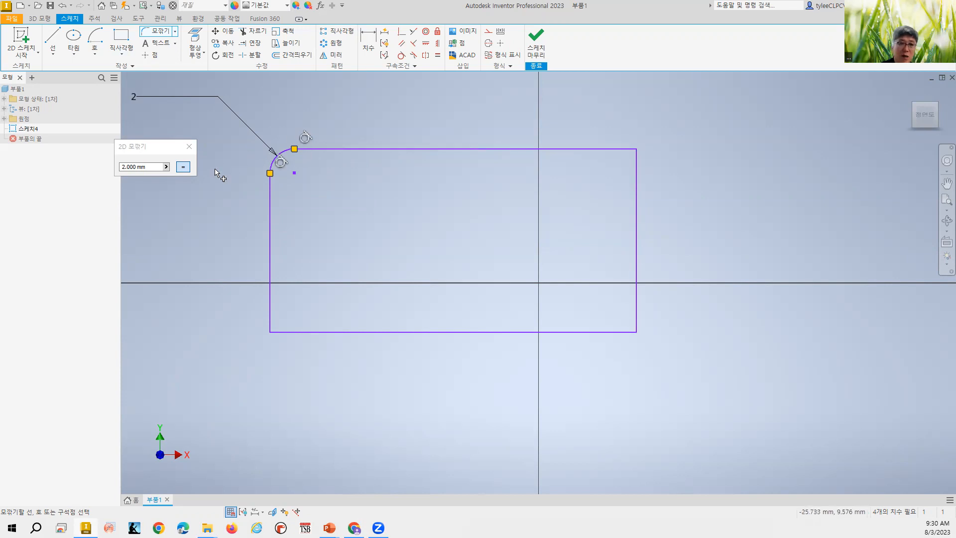
{"action": "left_click", "coordinate": [189, 146]}
{"action": "left_click_drag", "start_coordinate": [134, 97], "coordinate": [289, 171]}
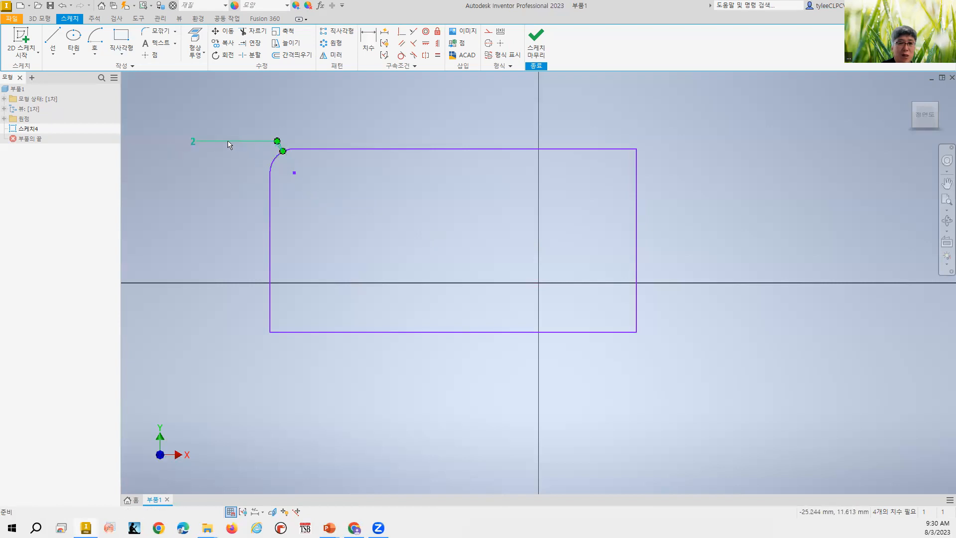
Try setting the upper-left fillet's radius dimension to 10 mm, and undo that change
{"action": "left_click", "coordinate": [193, 142]}
{"action": "type", "text": "10"}
{"action": "key", "text": "Return"}
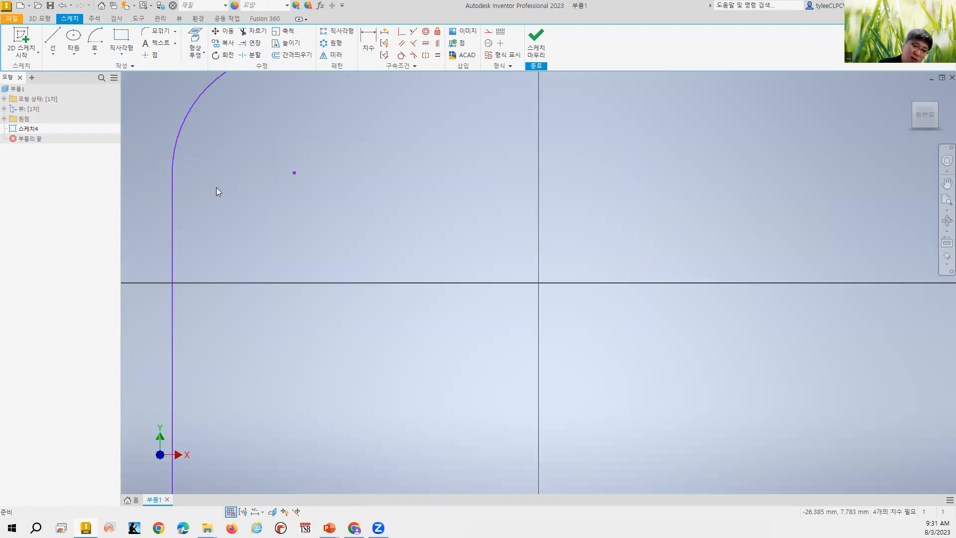
{"action": "scroll", "coordinate": [457, 303], "scroll_direction": "up", "scroll_amount": 6}
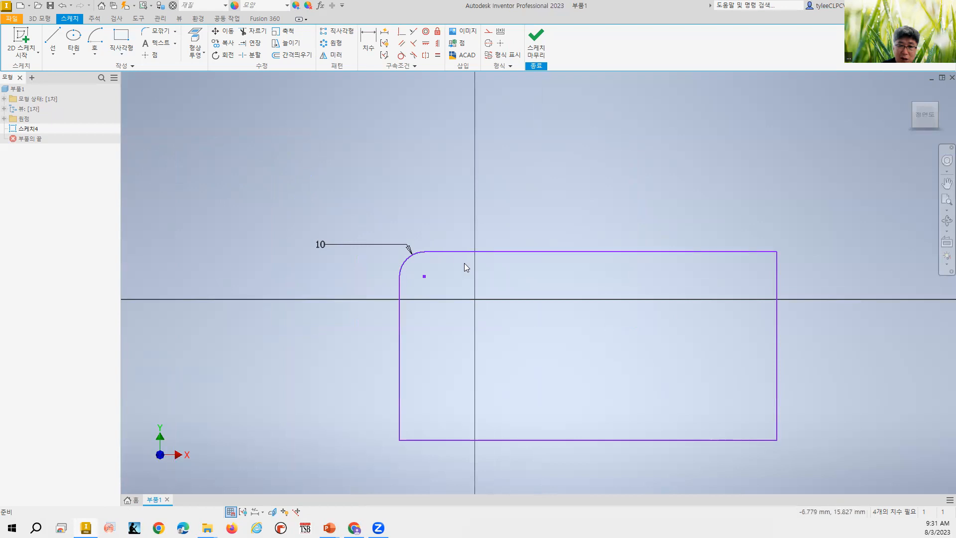
{"action": "scroll", "coordinate": [454, 290], "scroll_direction": "down", "scroll_amount": 1}
{"action": "scroll", "coordinate": [453, 289], "scroll_direction": "up", "scroll_amount": 2}
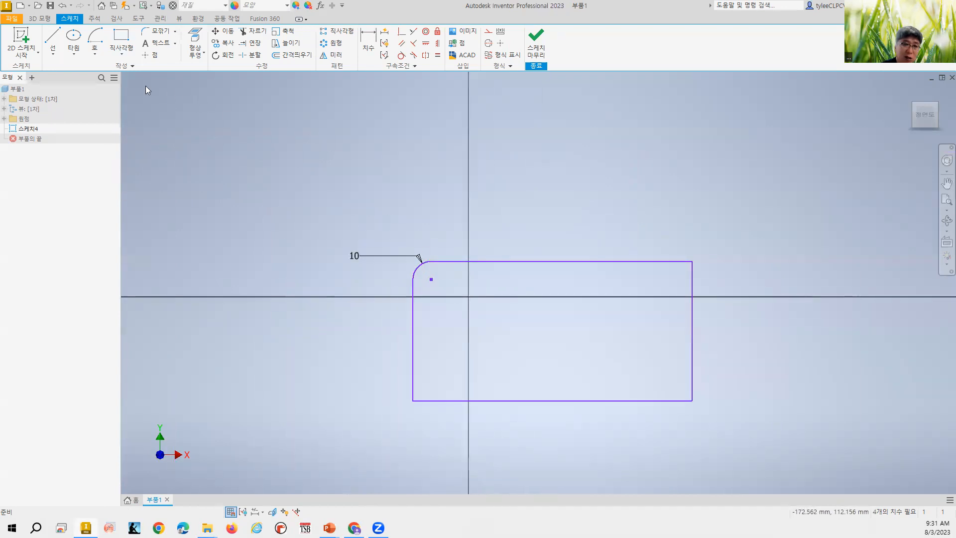
{"action": "scroll", "coordinate": [431, 278], "scroll_direction": "up", "scroll_amount": 5}
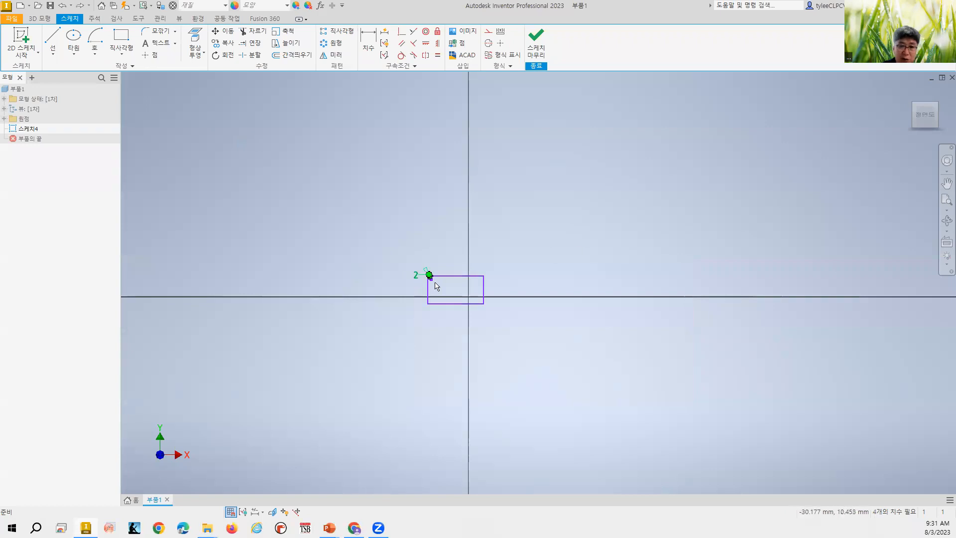
{"action": "scroll", "coordinate": [431, 292], "scroll_direction": "down", "scroll_amount": 6}
{"action": "scroll", "coordinate": [481, 291], "scroll_direction": "up", "scroll_amount": 3}
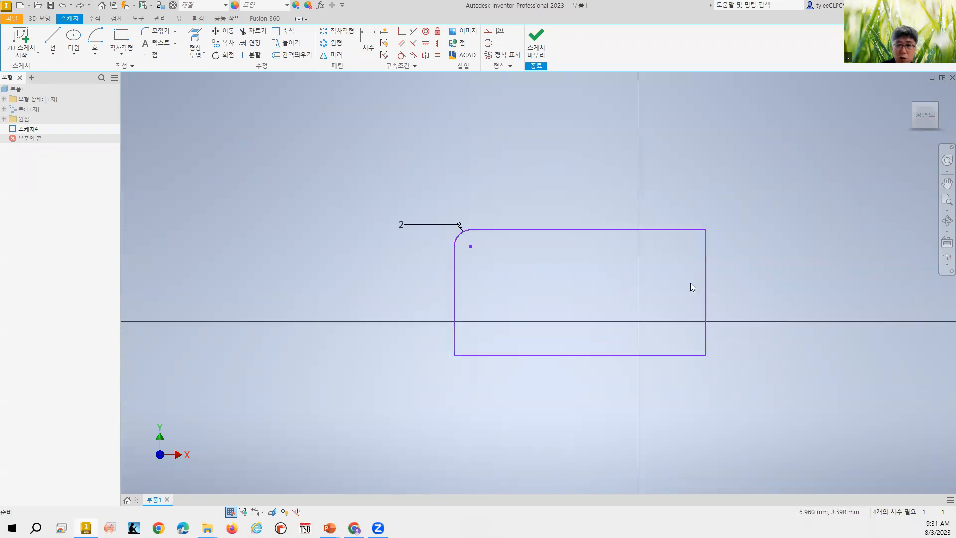
Fillet the rectangle's upper-right corner with a 2 mm radius, and enter 3 mm as the Fillet command's radius
{"action": "left_click", "coordinate": [157, 30]}
{"action": "left_click", "coordinate": [667, 230]}
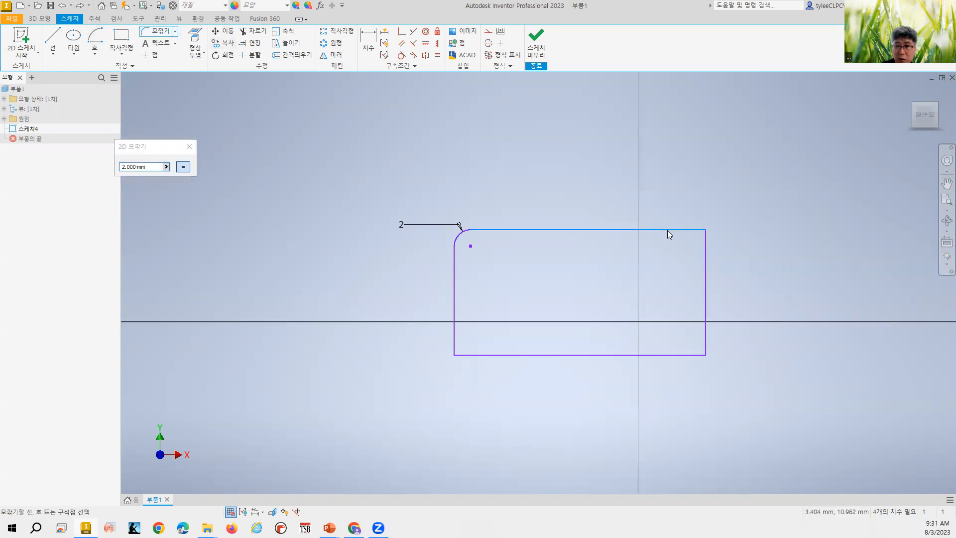
{"action": "left_click", "coordinate": [706, 262]}
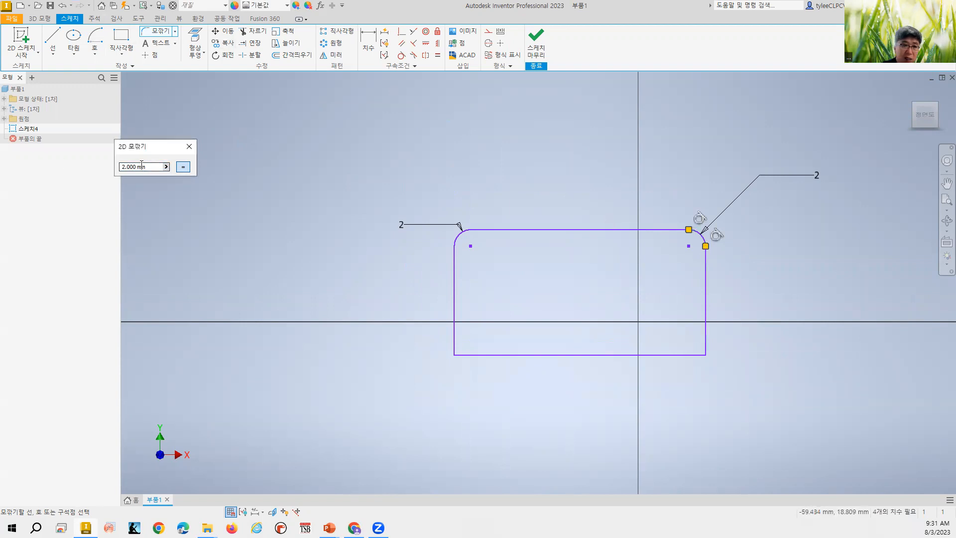
{"action": "left_click_drag", "start_coordinate": [149, 166], "coordinate": [14, 150]}
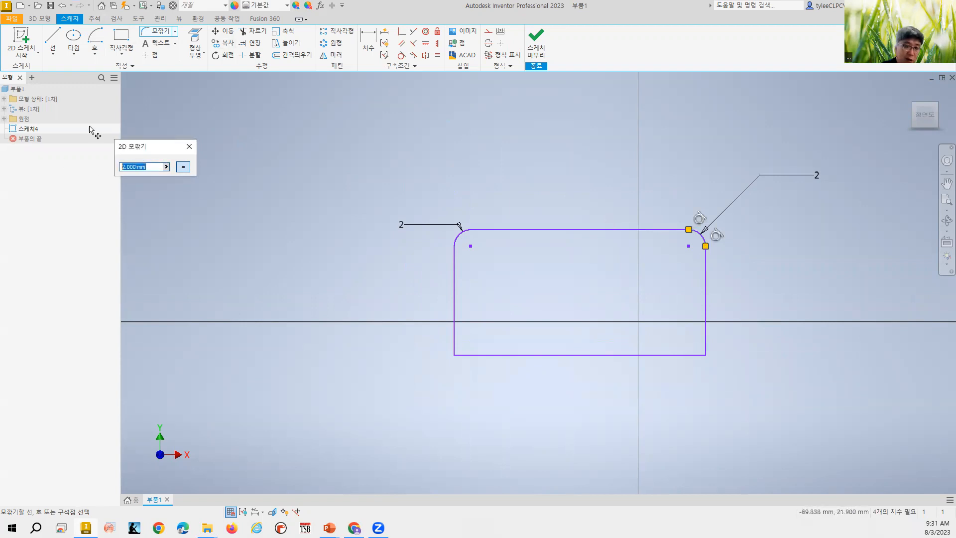
{"action": "type", "text": "3"}
{"action": "key", "text": "Return"}
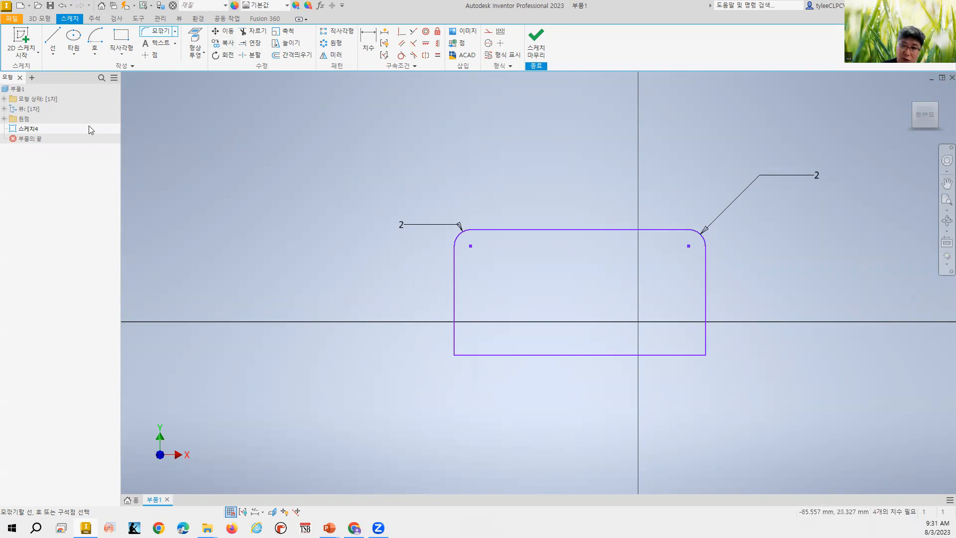
Set the upper-right fillet's radius dimension to 10 mm
{"action": "double_click", "coordinate": [808, 176]}
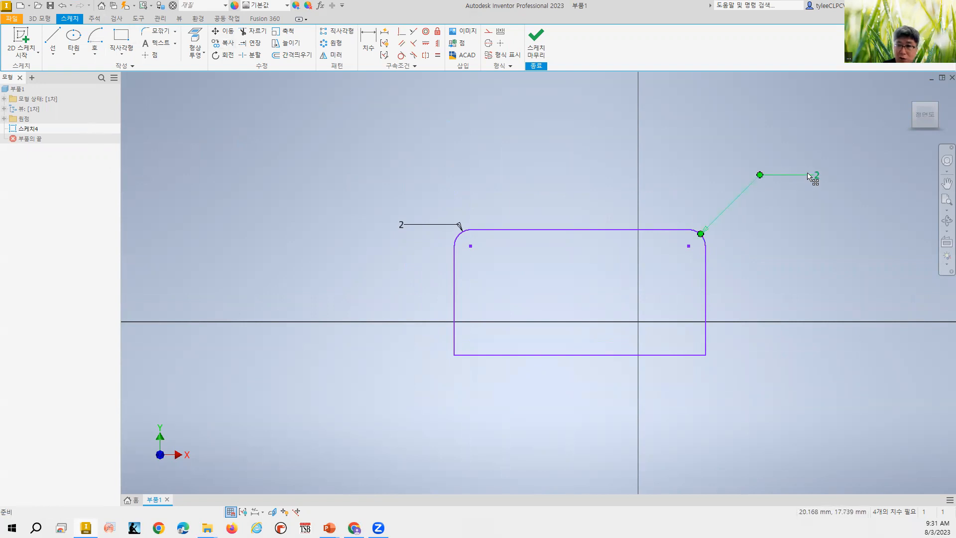
{"action": "type", "text": "1"}
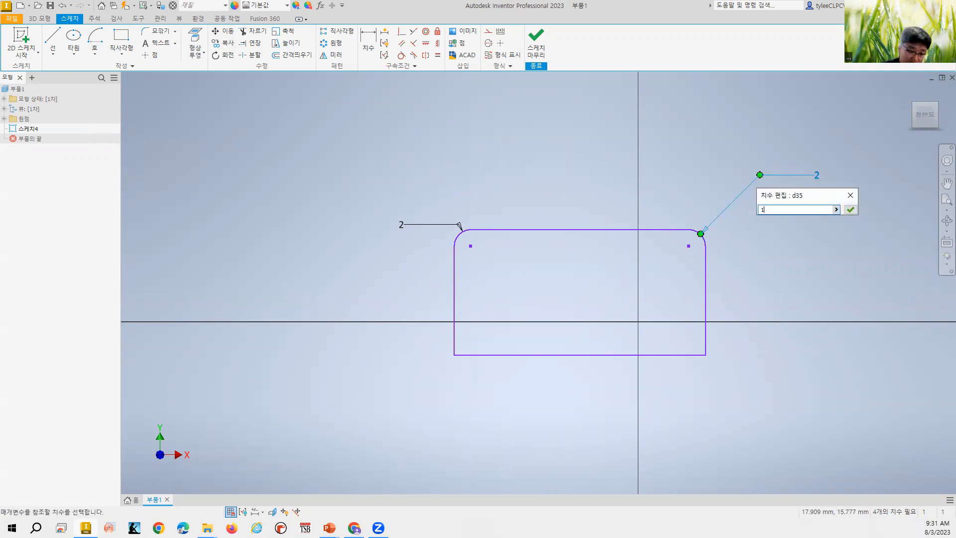
{"action": "type", "text": "0"}
{"action": "key", "text": "Return"}
{"action": "scroll", "coordinate": [838, 281], "scroll_direction": "up", "scroll_amount": 5}
{"action": "scroll", "coordinate": [916, 269], "scroll_direction": "down", "scroll_amount": 2}
{"action": "scroll", "coordinate": [793, 290], "scroll_direction": "down", "scroll_amount": 3}
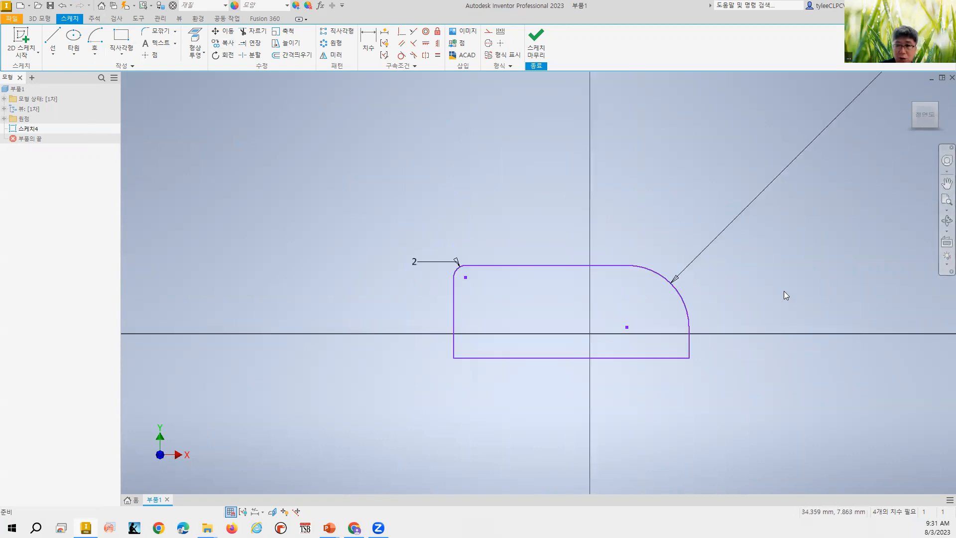
{"action": "scroll", "coordinate": [785, 282], "scroll_direction": "up", "scroll_amount": 5}
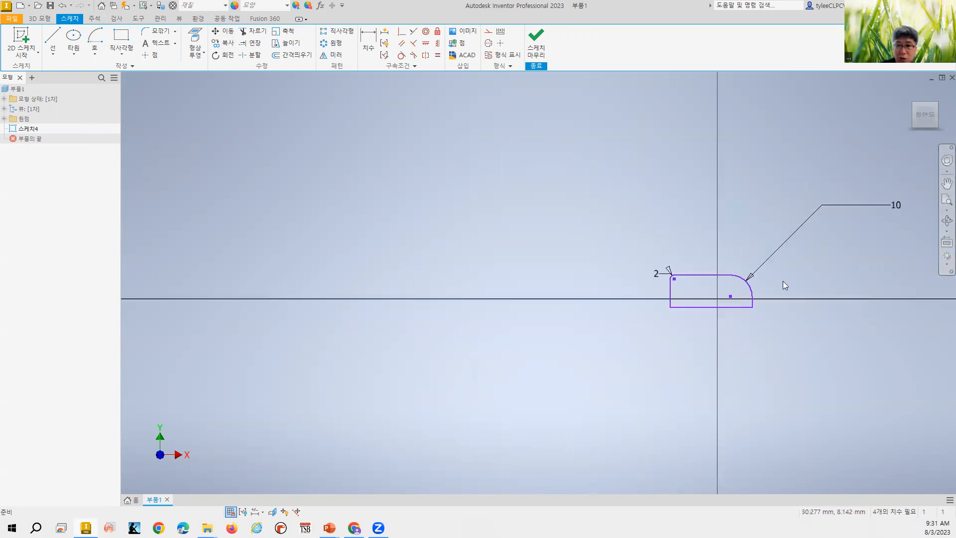
Reposition the upper-right radius dimension, and undo the edits back to the square upper-right corner
{"action": "left_click_drag", "start_coordinate": [896, 209], "coordinate": [754, 251]}
{"action": "scroll", "coordinate": [795, 290], "scroll_direction": "up", "scroll_amount": 4}
{"action": "scroll", "coordinate": [790, 287], "scroll_direction": "down", "scroll_amount": 10}
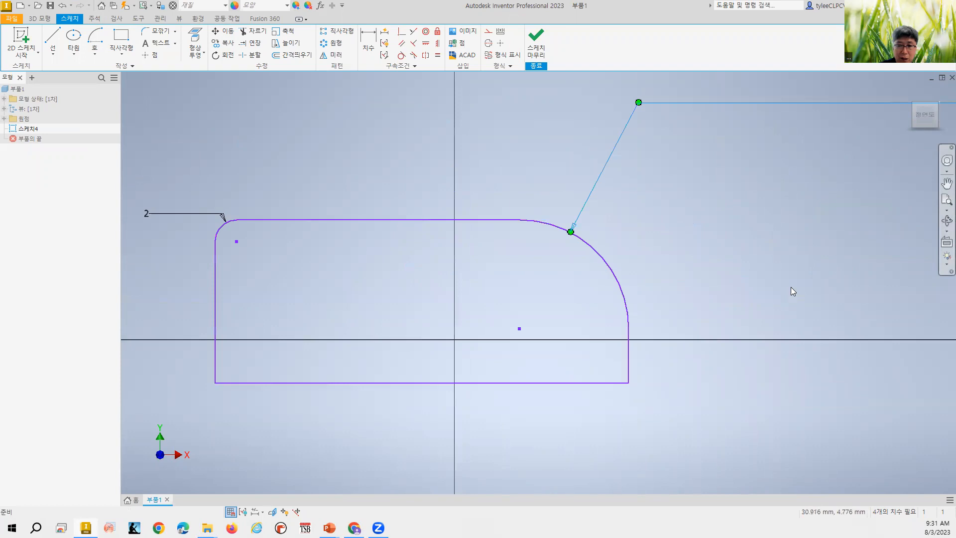
{"action": "scroll", "coordinate": [788, 286], "scroll_direction": "up", "scroll_amount": 5}
{"action": "key", "text": "ctrl+z"}
{"action": "key", "text": "ctrl+z"}
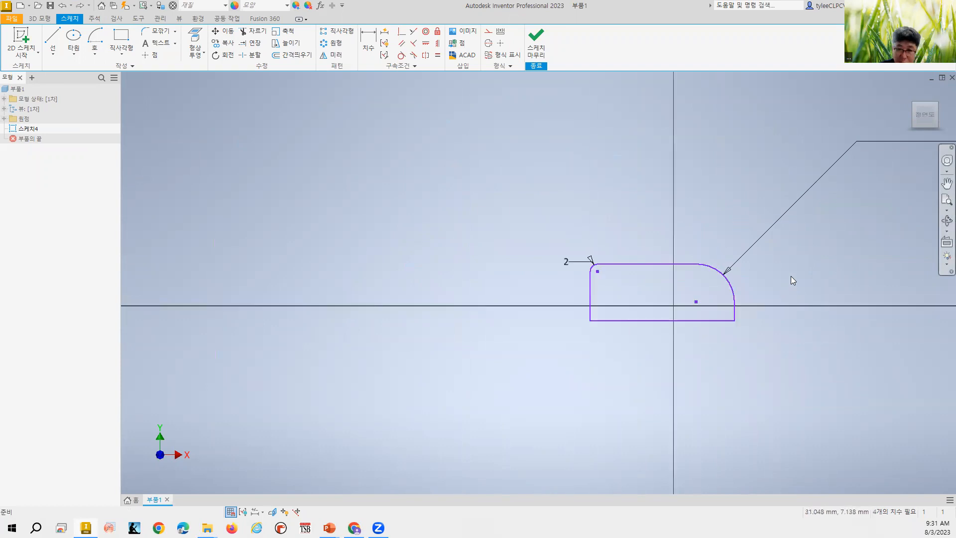
{"action": "key", "text": "ctrl+z"}
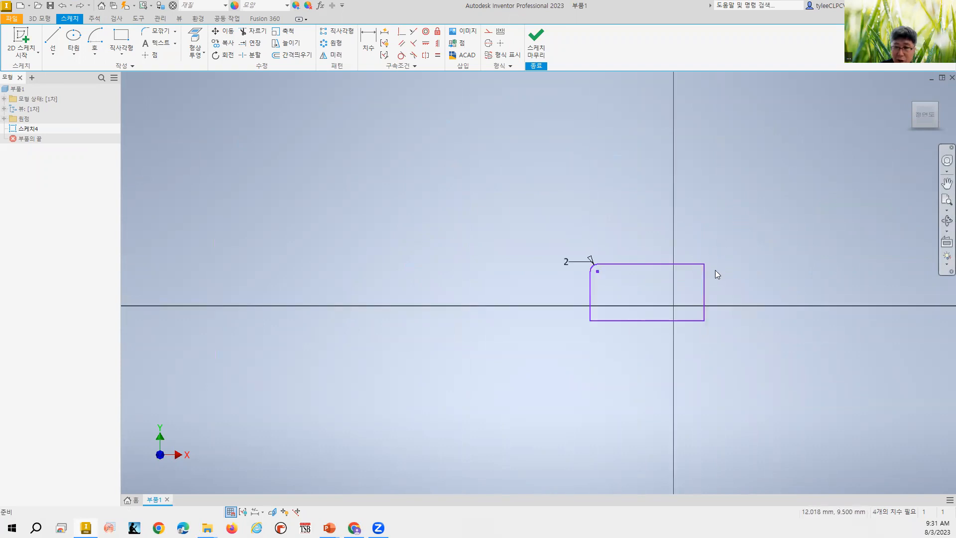
Fillet the rectangle's upper-right corner with a 10 mm radius
{"action": "left_click", "coordinate": [158, 31]}
{"action": "left_click", "coordinate": [704, 298]}
{"action": "left_click", "coordinate": [688, 264]}
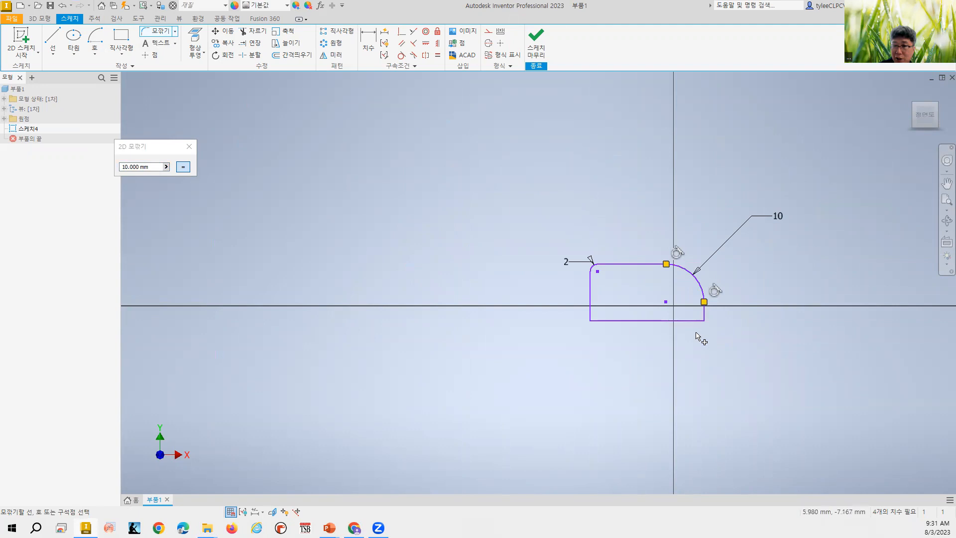
{"action": "key", "text": "Escape"}
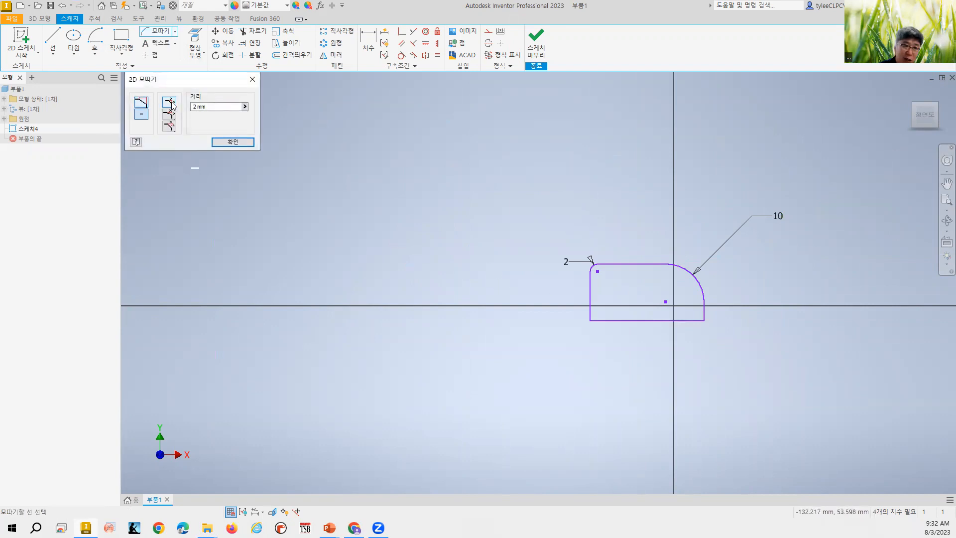
Try the two-distance and distance-angle chamfer options, and chamfer the rectangle's lower-left corner with an equal distance of 2 mm
{"action": "left_click", "coordinate": [173, 115]}
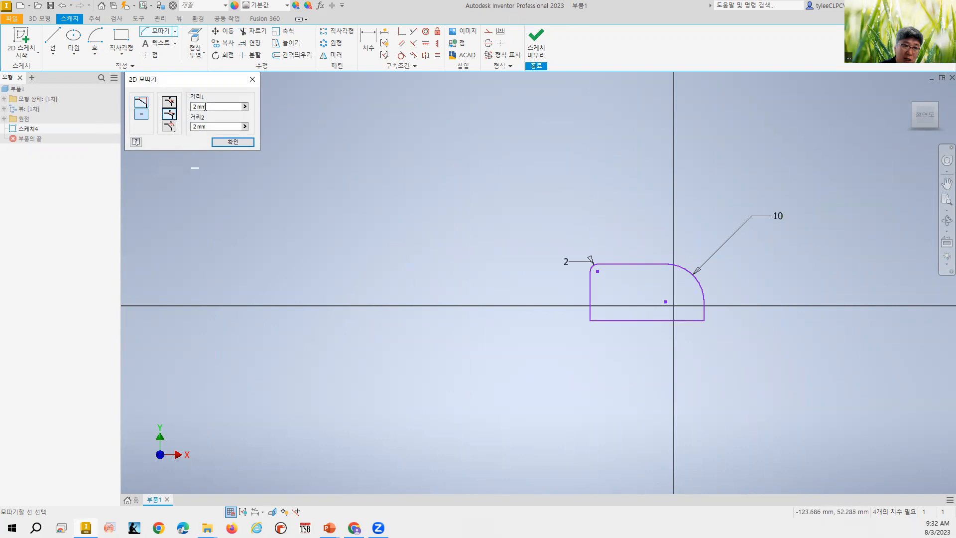
{"action": "left_click", "coordinate": [169, 126]}
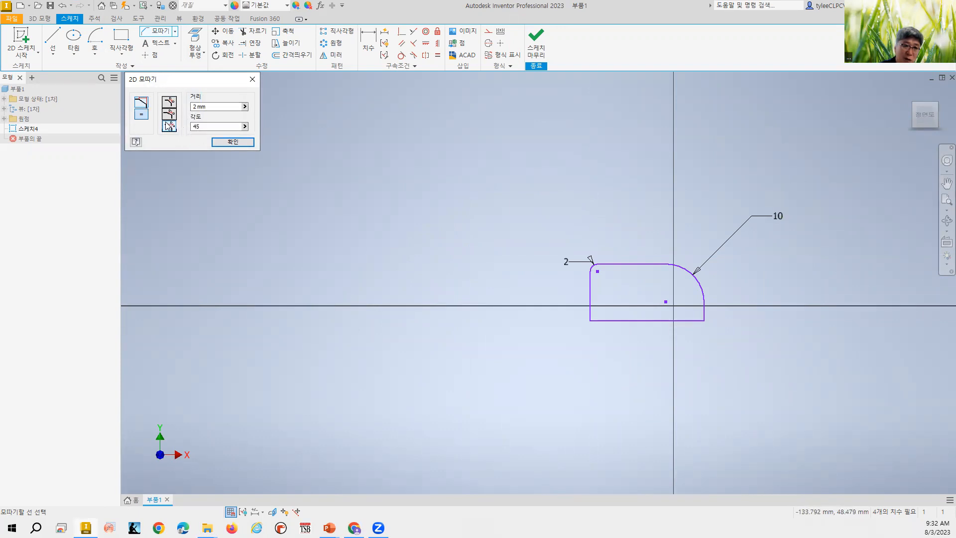
{"action": "left_click", "coordinate": [169, 102]}
{"action": "left_click", "coordinate": [590, 301]}
{"action": "left_click", "coordinate": [606, 319]}
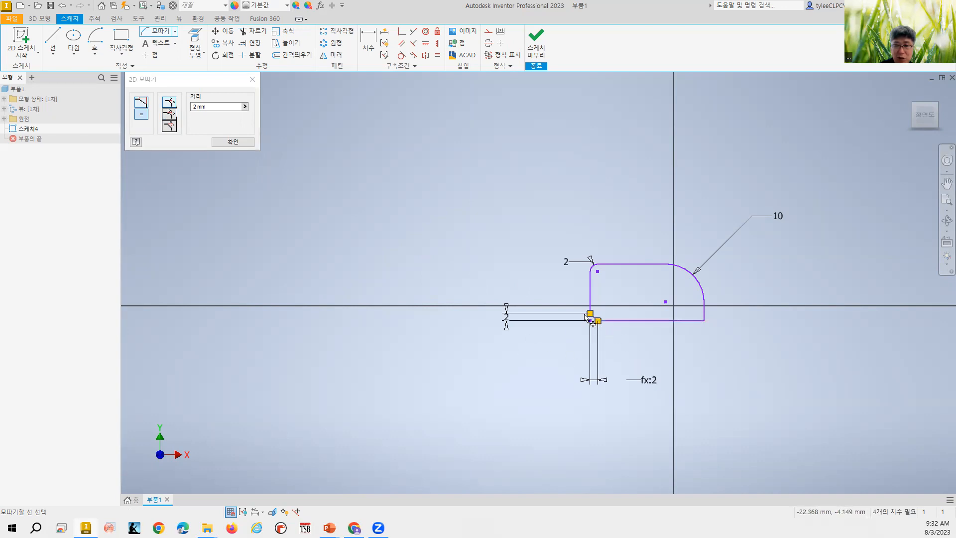
Try to change the lower-left chamfer's distance to 5 mm in the Chamfer settings, and finish the command
{"action": "left_click_drag", "start_coordinate": [209, 107], "coordinate": [132, 105]}
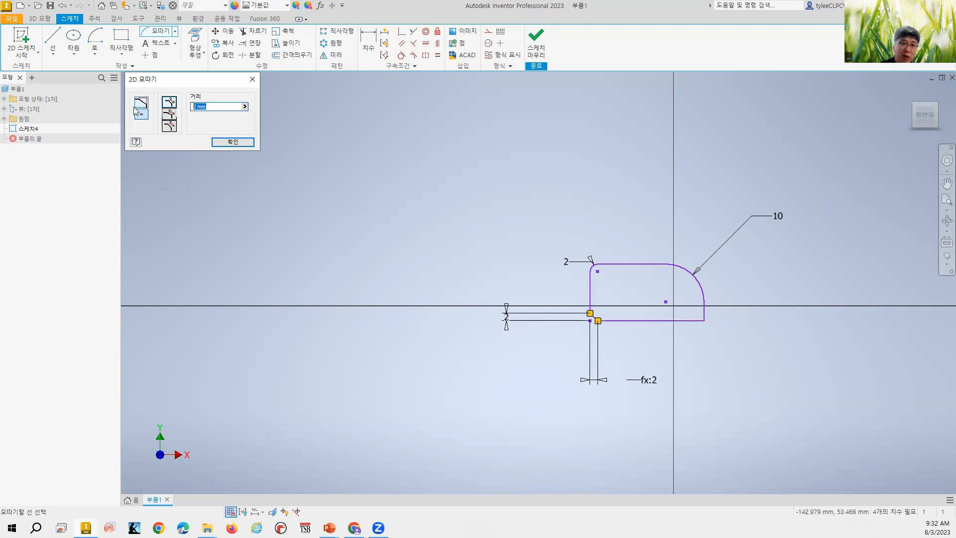
{"action": "type", "text": "5"}
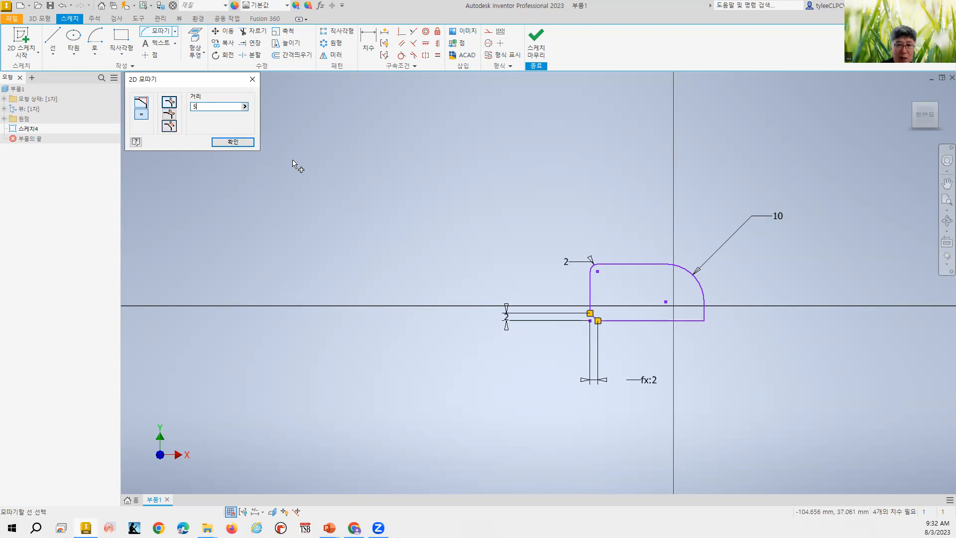
{"action": "left_click", "coordinate": [246, 143]}
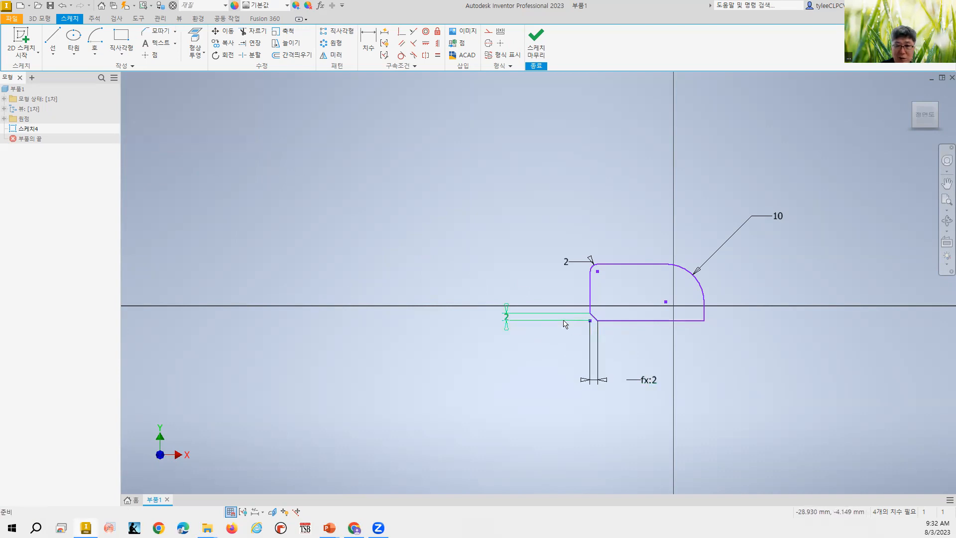
Open the linked horizontal chamfer dimension and dismiss it unchanged, and set the lower-left chamfer's vertical distance to 5 mm
{"action": "double_click", "coordinate": [597, 344]}
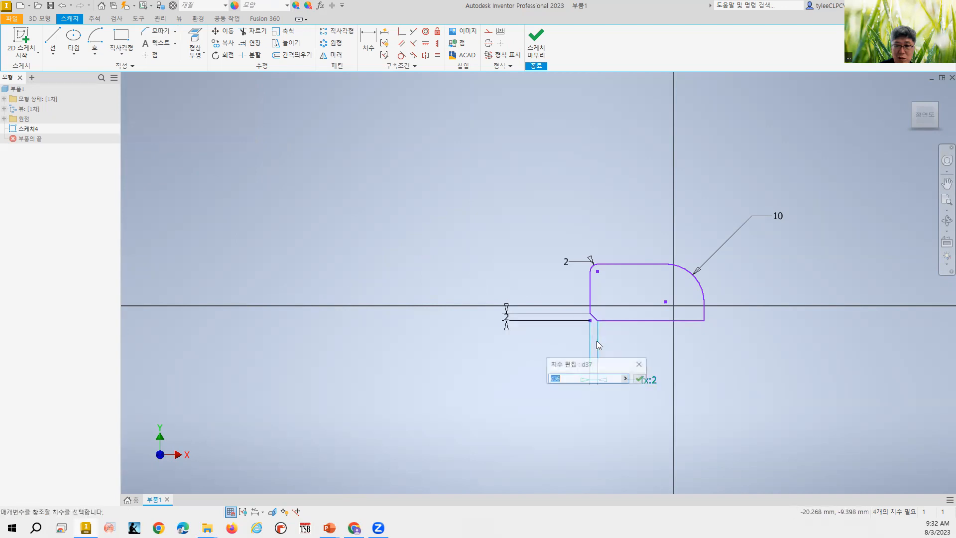
{"action": "left_click", "coordinate": [638, 364]}
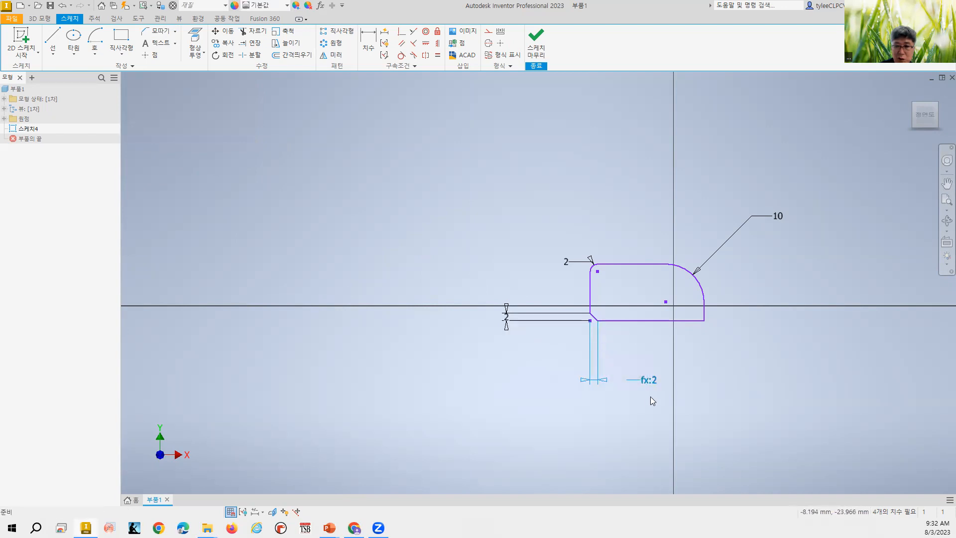
{"action": "double_click", "coordinate": [506, 319]}
{"action": "type", "text": "5"}
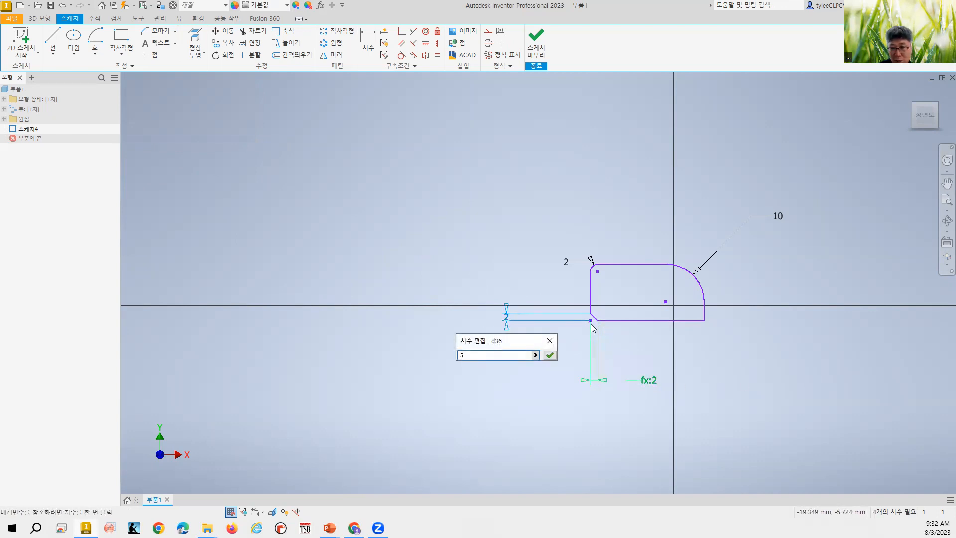
{"action": "key", "text": "Return"}
Select the whole rectangle with its fillets, chamfer and dimensions, and delete it from the sketch
{"action": "scroll", "coordinate": [512, 311], "scroll_direction": "down", "scroll_amount": 5}
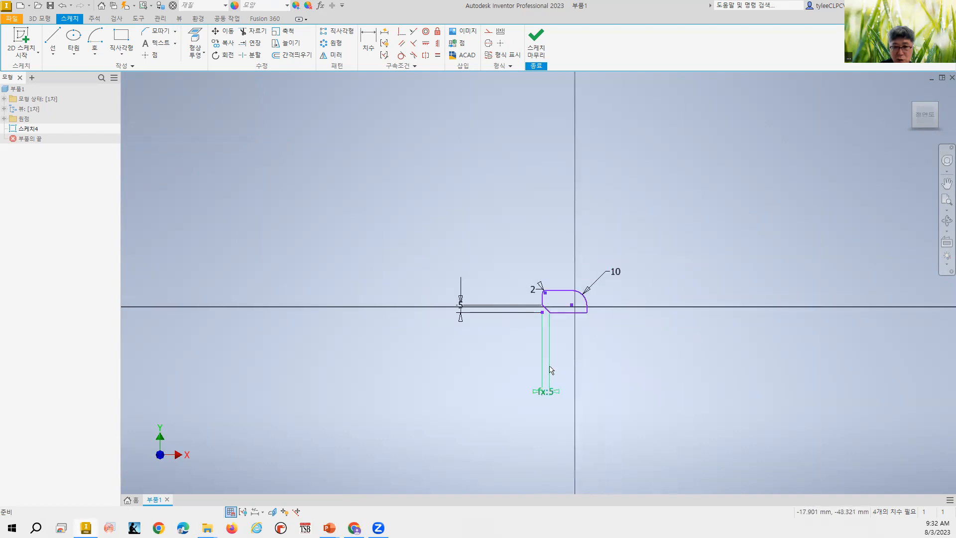
{"action": "scroll", "coordinate": [587, 314], "scroll_direction": "up", "scroll_amount": 3}
{"action": "scroll", "coordinate": [588, 314], "scroll_direction": "down", "scroll_amount": 3}
{"action": "mouse_move", "coordinate": [392, 205]}
{"action": "left_mouse_down"}
{"action": "mouse_move", "coordinate": [672, 372]}
{"action": "mouse_move", "coordinate": [764, 442]}
{"action": "left_mouse_up"}
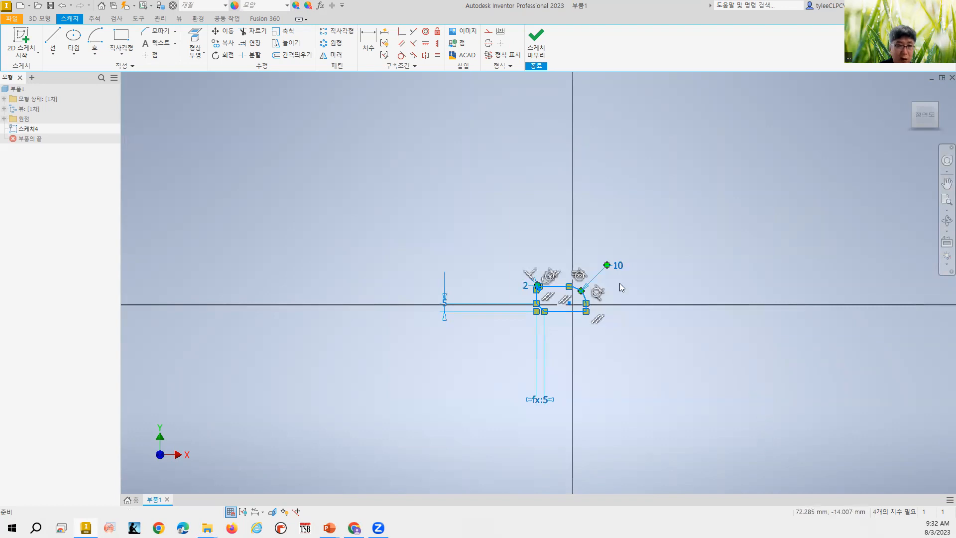
{"action": "key", "text": "Delete"}
Draw a large two-point rectangle spanning both sketch axes around the origin
{"action": "left_click", "coordinate": [121, 40]}
{"action": "left_click", "coordinate": [370, 137]}
{"action": "left_click", "coordinate": [771, 412]}
Try a 5 mm equal-distance chamfer on the new rectangle's upper-left corner, and remove it again
{"action": "left_click", "coordinate": [153, 34]}
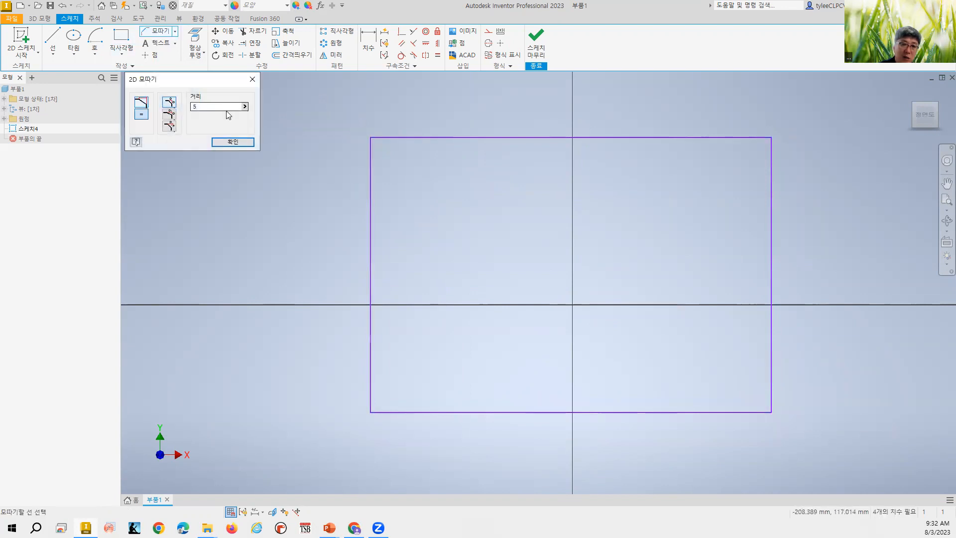
{"action": "left_click", "coordinate": [371, 212]}
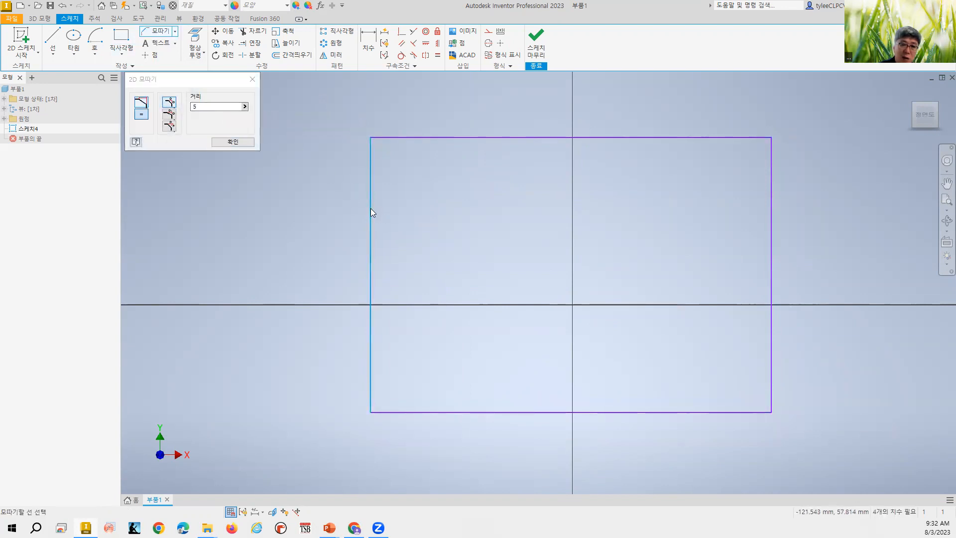
{"action": "left_click", "coordinate": [439, 140]}
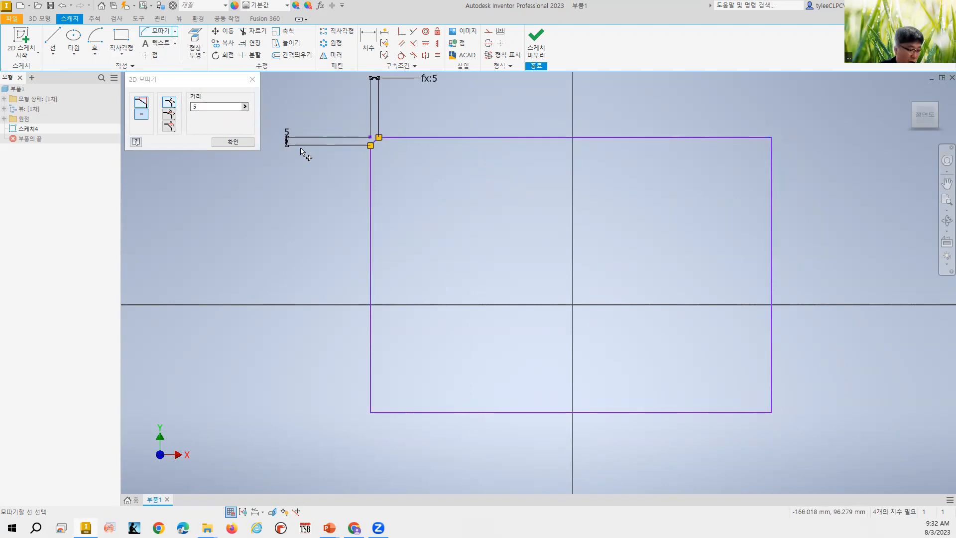
{"action": "key", "text": "Escape"}
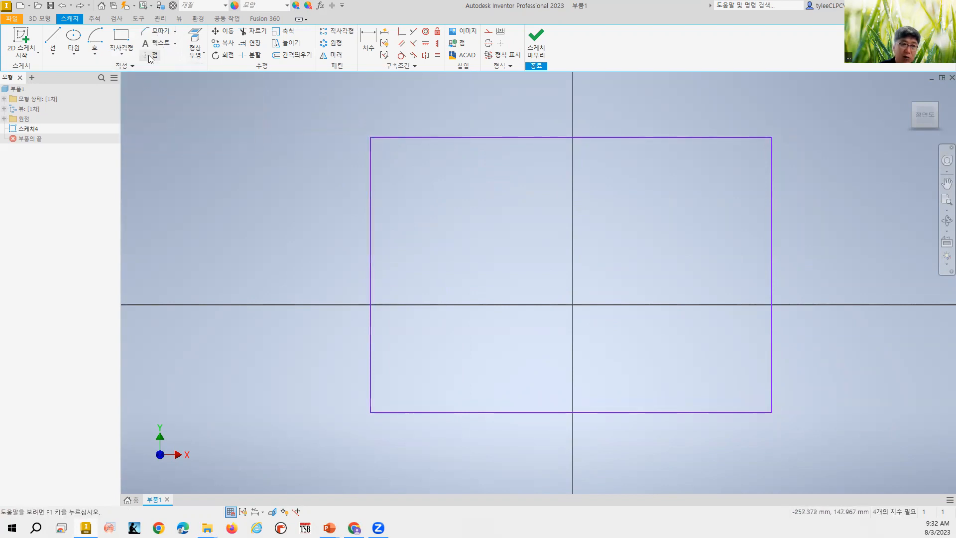
Chamfer the rectangle's upper-left corner with an equal distance of 30 mm
{"action": "left_click", "coordinate": [157, 31]}
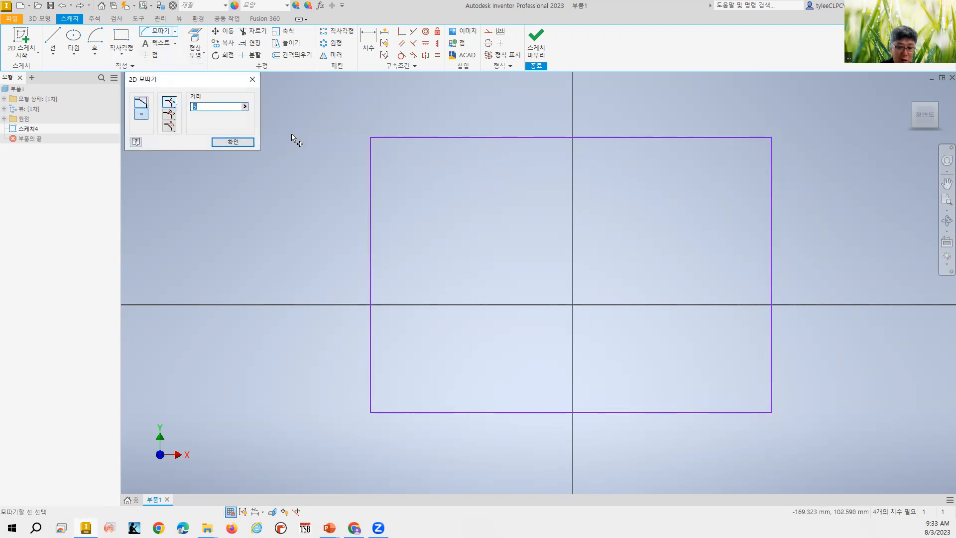
{"action": "left_click", "coordinate": [374, 196]}
{"action": "left_click", "coordinate": [435, 140]}
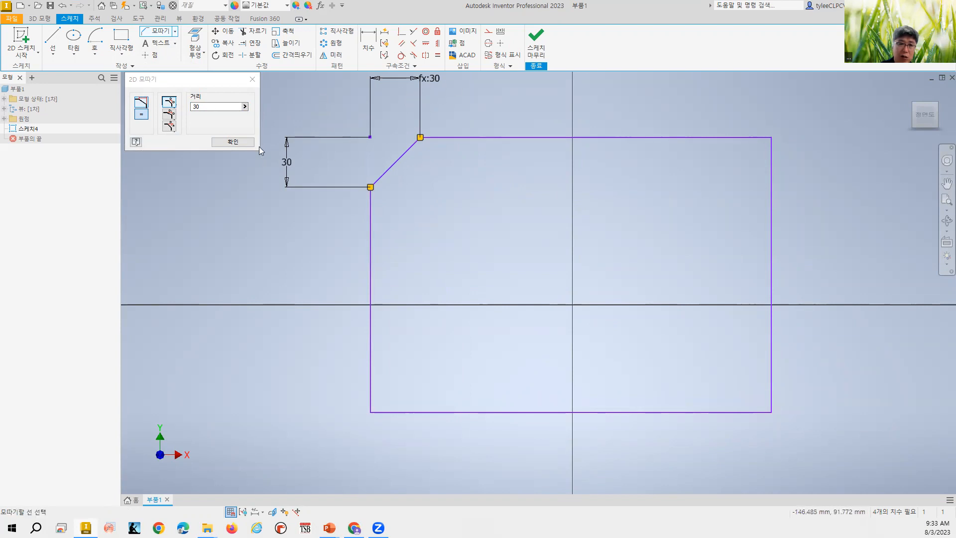
Chamfer the rectangle's upper-right corner with two distances, 30 mm along the upper edge and 10 mm along the vertical edge
{"action": "left_click", "coordinate": [169, 114]}
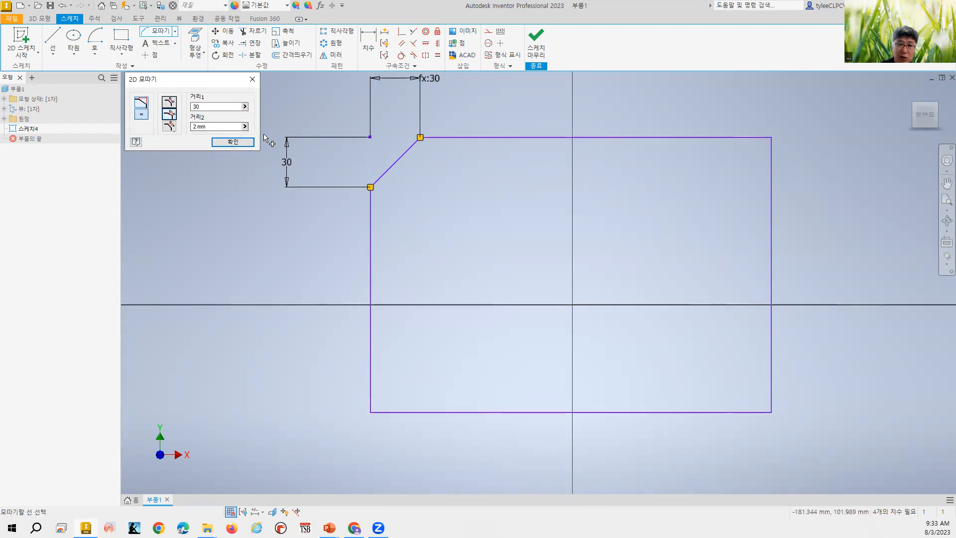
{"action": "left_click_drag", "start_coordinate": [215, 127], "coordinate": [172, 127]}
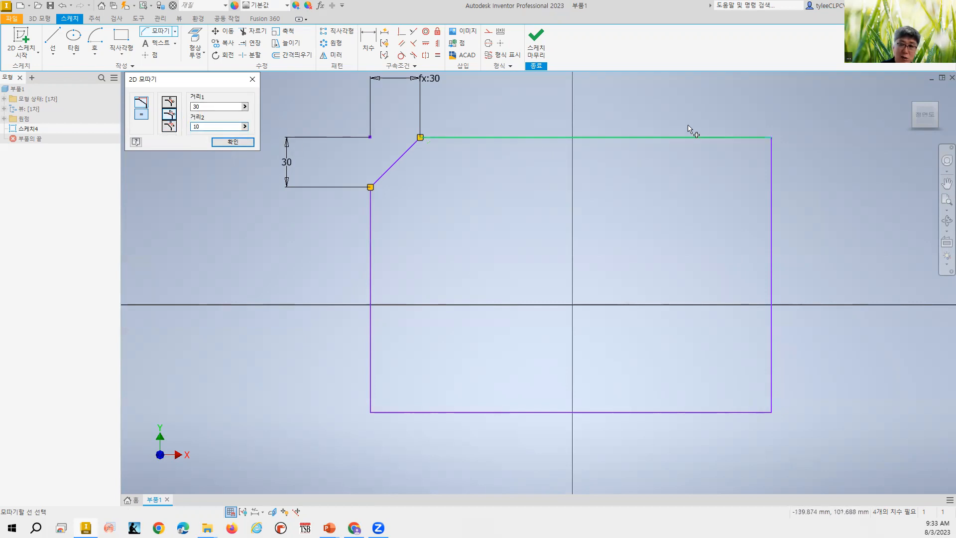
{"action": "left_click", "coordinate": [712, 138]}
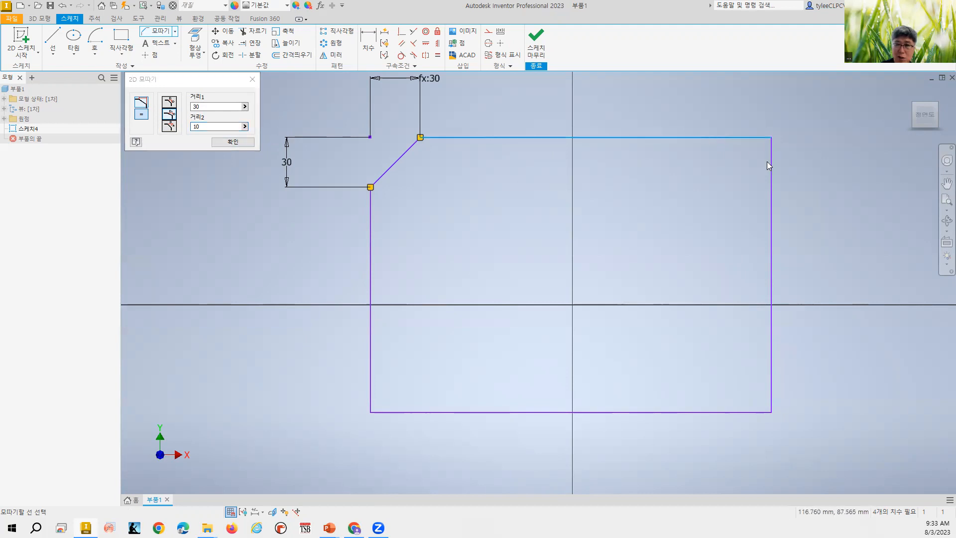
{"action": "left_click", "coordinate": [771, 174]}
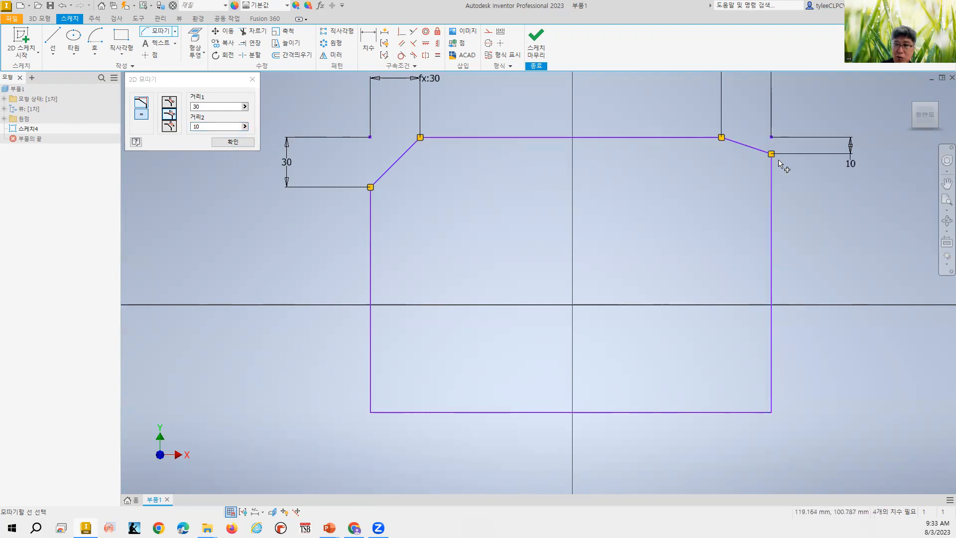
Chamfer the rectangle's lower-left corner by distance and angle, using 30 mm and 60 degrees from the vertical edge
{"action": "scroll", "coordinate": [815, 166], "scroll_direction": "down", "scroll_amount": 5}
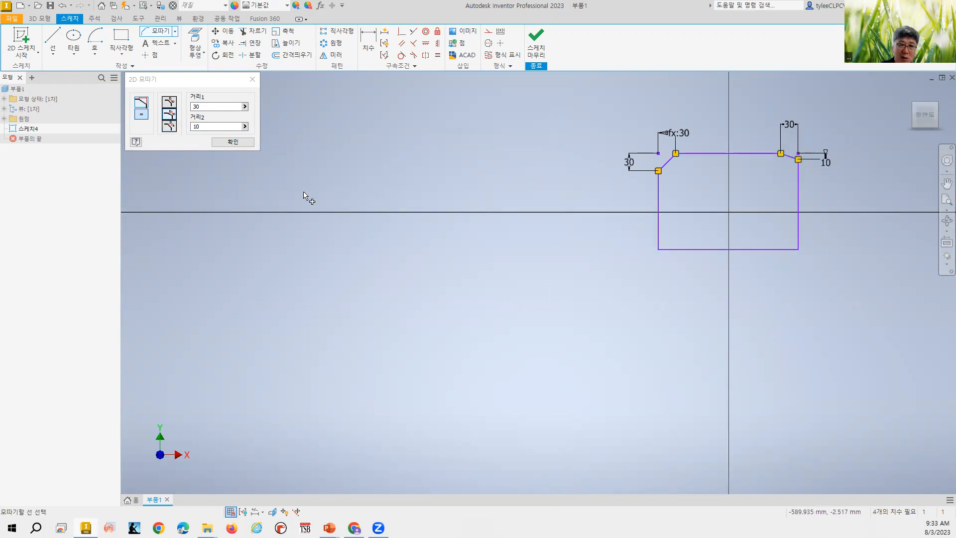
{"action": "left_click", "coordinate": [169, 126]}
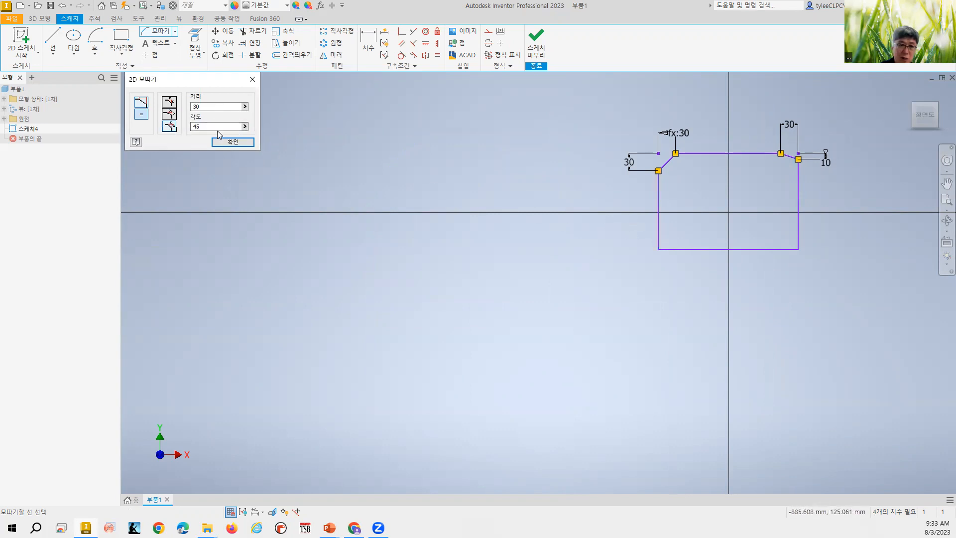
{"action": "double_click", "coordinate": [198, 126]}
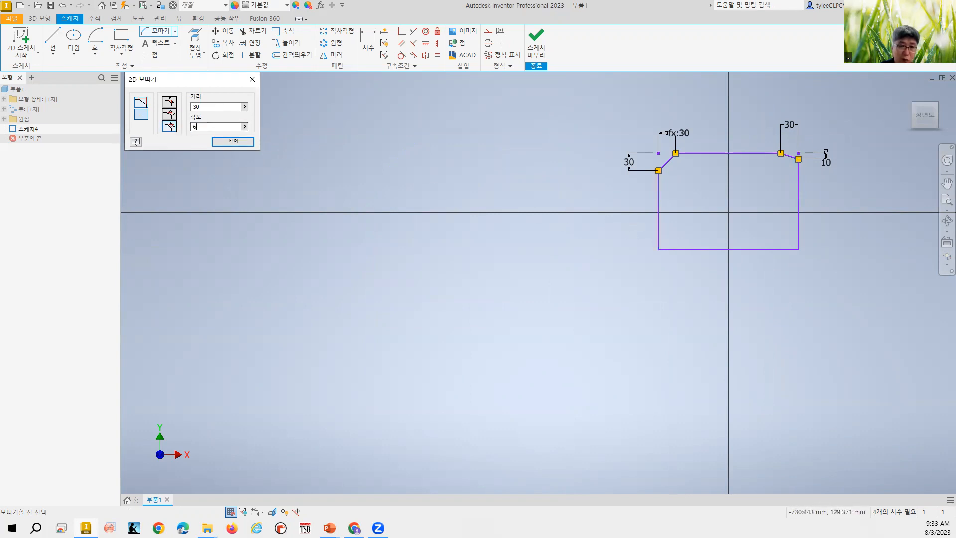
{"action": "left_click", "coordinate": [657, 206]}
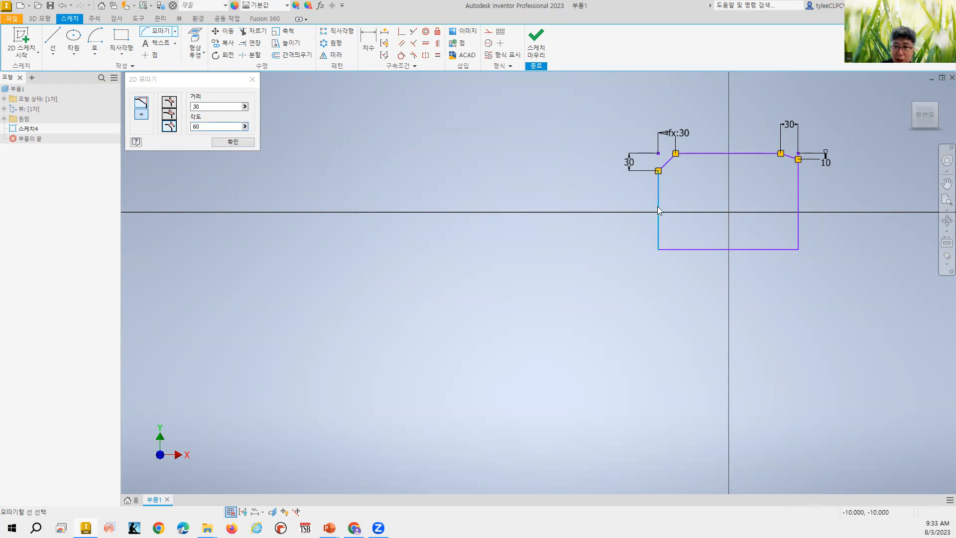
{"action": "left_click", "coordinate": [677, 249]}
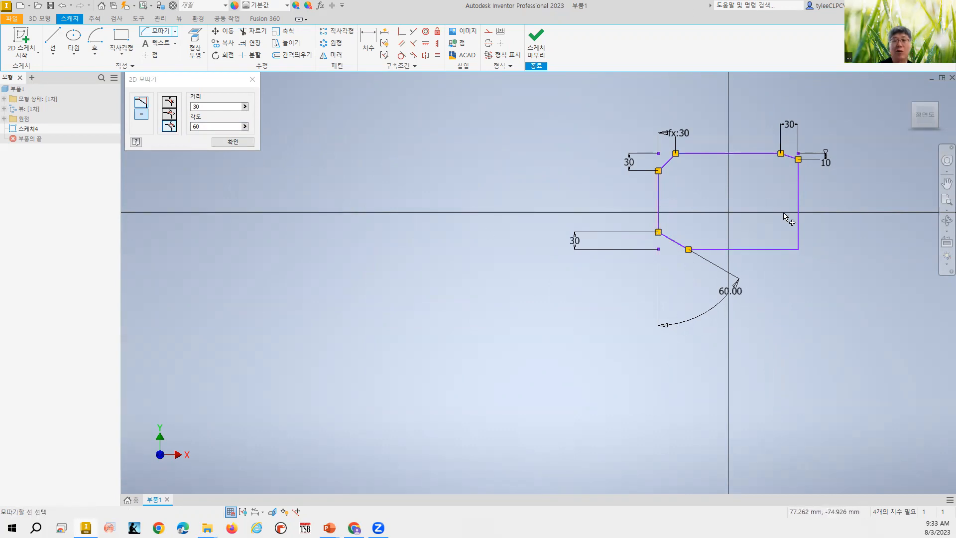
Finish the sketch and bring the three chamfered corners with their dimensions into view
{"action": "scroll", "coordinate": [849, 208], "scroll_direction": "down", "scroll_amount": 2}
{"action": "scroll", "coordinate": [850, 208], "scroll_direction": "up", "scroll_amount": 5}
{"action": "scroll", "coordinate": [849, 208], "scroll_direction": "down", "scroll_amount": 2}
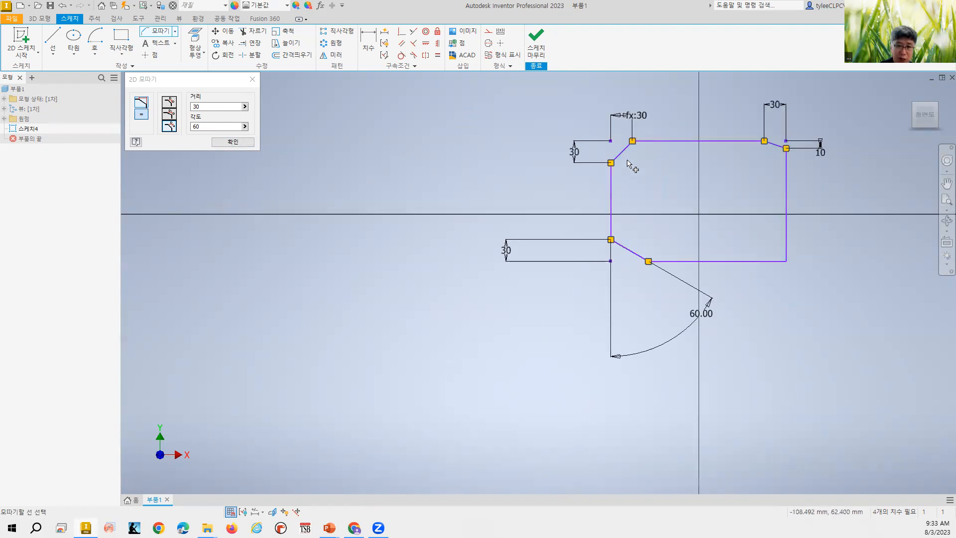
{"action": "left_click", "coordinate": [536, 44]}
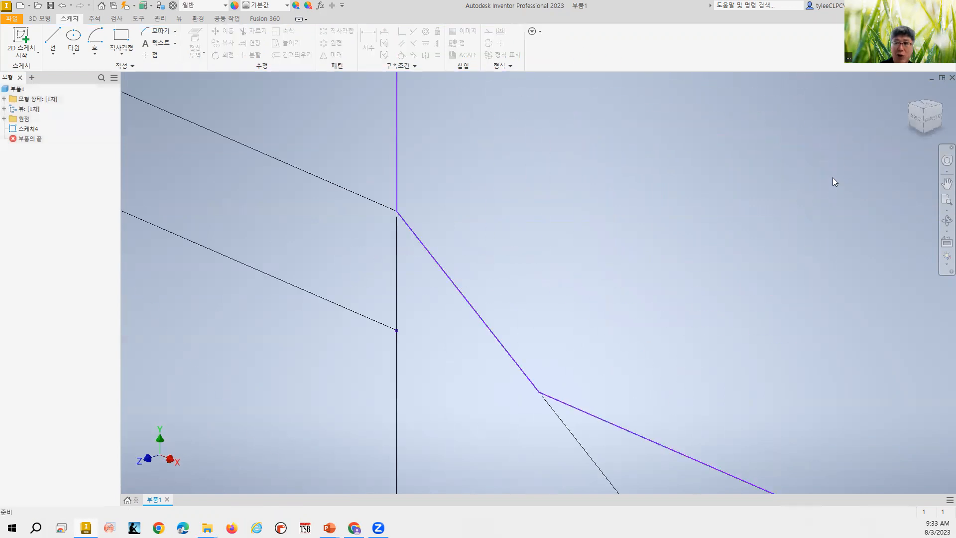
{"action": "scroll", "coordinate": [877, 124], "scroll_direction": "down", "scroll_amount": 5}
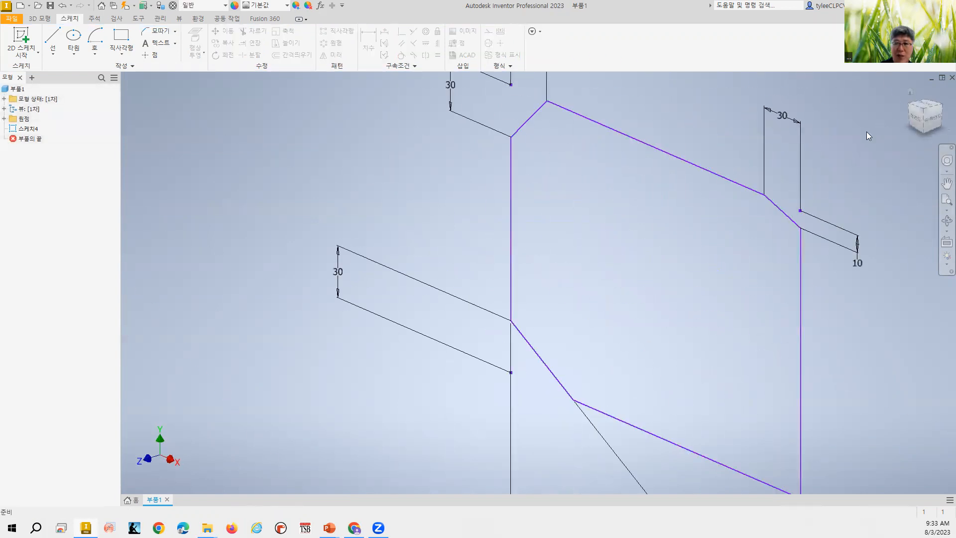
{"action": "scroll", "coordinate": [866, 131], "scroll_direction": "up", "scroll_amount": 2}
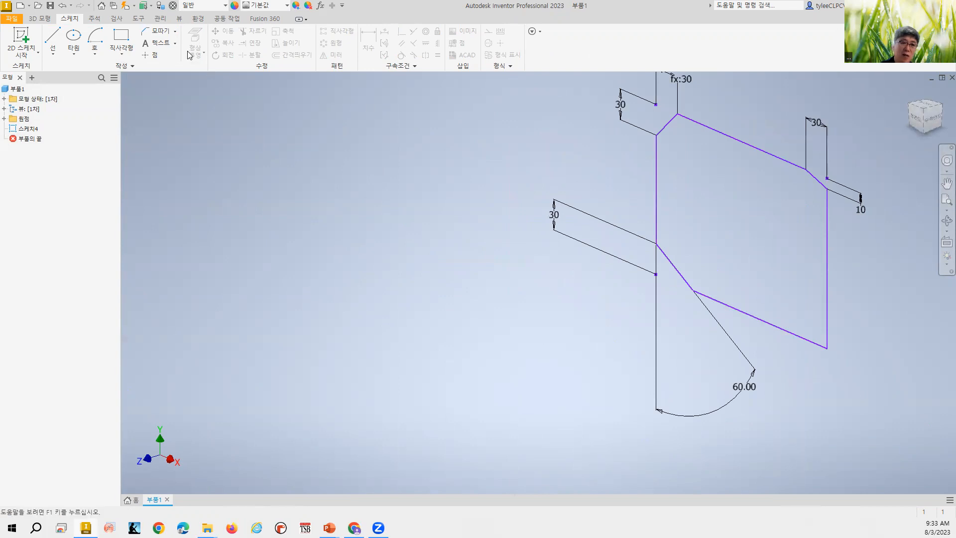
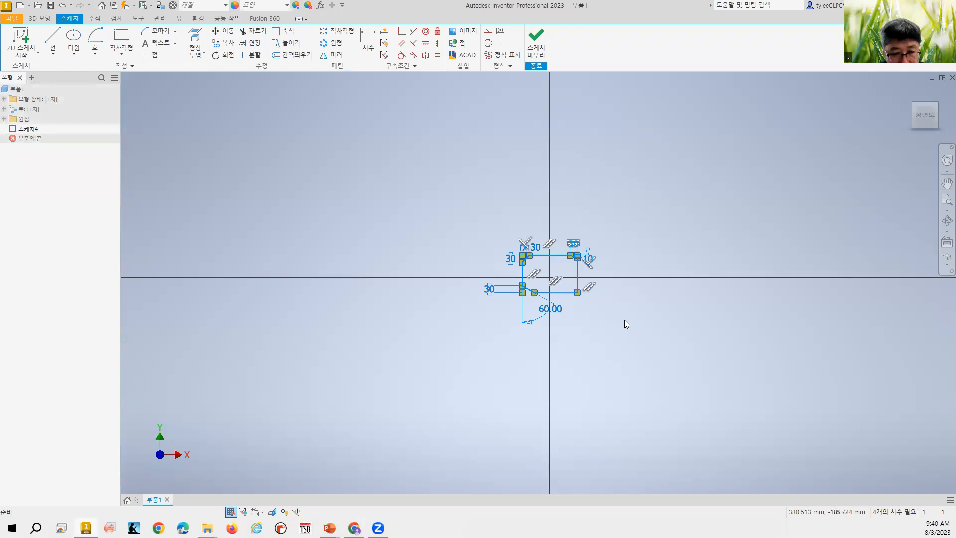
Draw a three-sided polygon about 996 mm high, centred on the origin with one vertex straight above it
{"action": "left_click", "coordinate": [128, 60]}
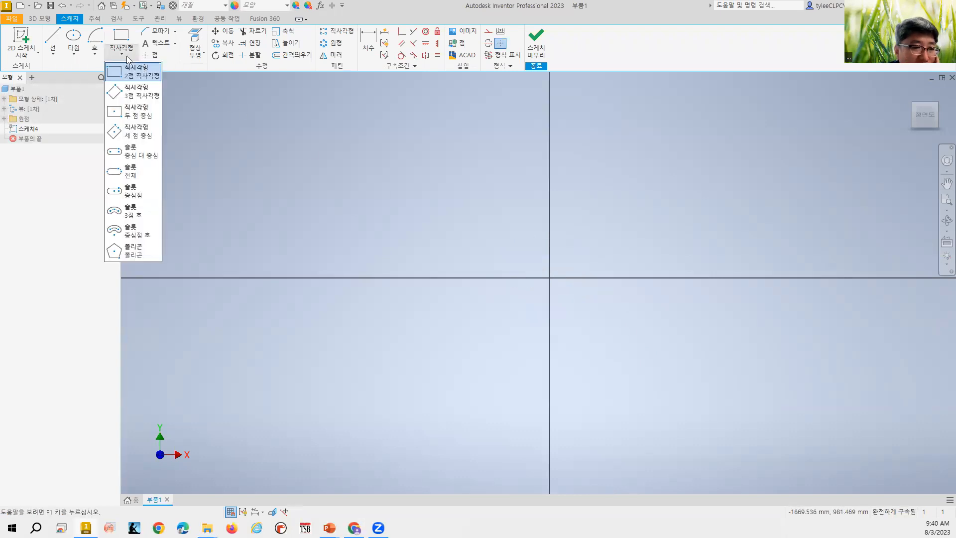
{"action": "left_click", "coordinate": [136, 250]}
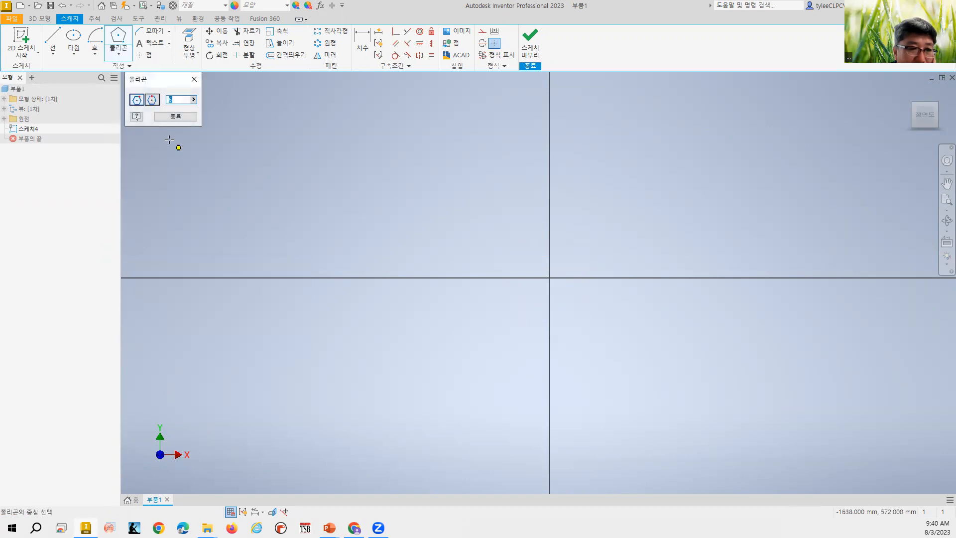
{"action": "type", "text": "6"}
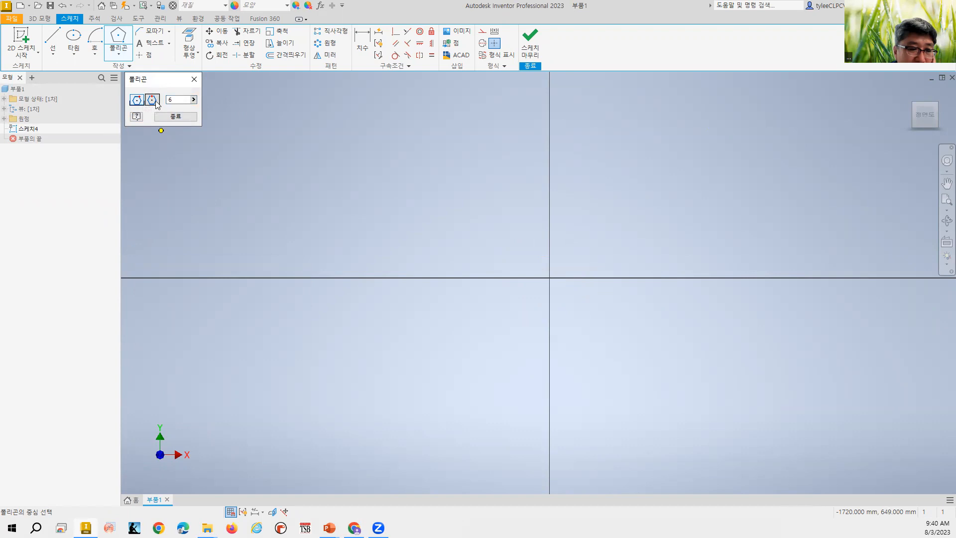
{"action": "left_click_drag", "start_coordinate": [177, 100], "coordinate": [152, 114]}
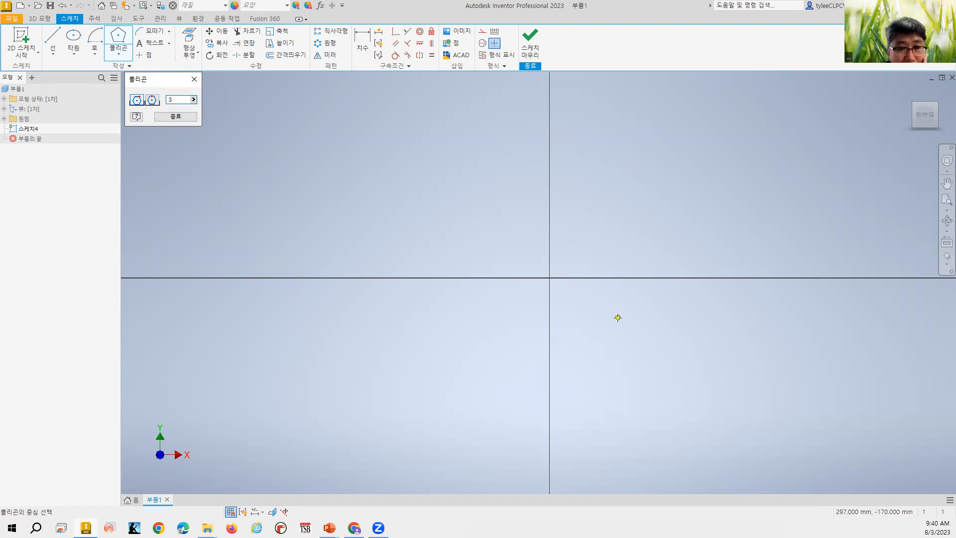
{"action": "left_click", "coordinate": [549, 277]}
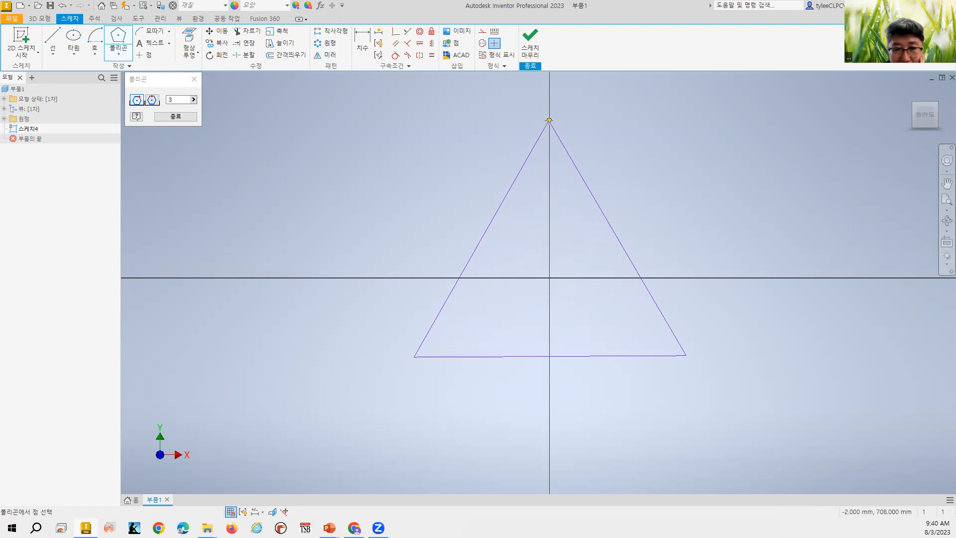
{"action": "left_click", "coordinate": [550, 128]}
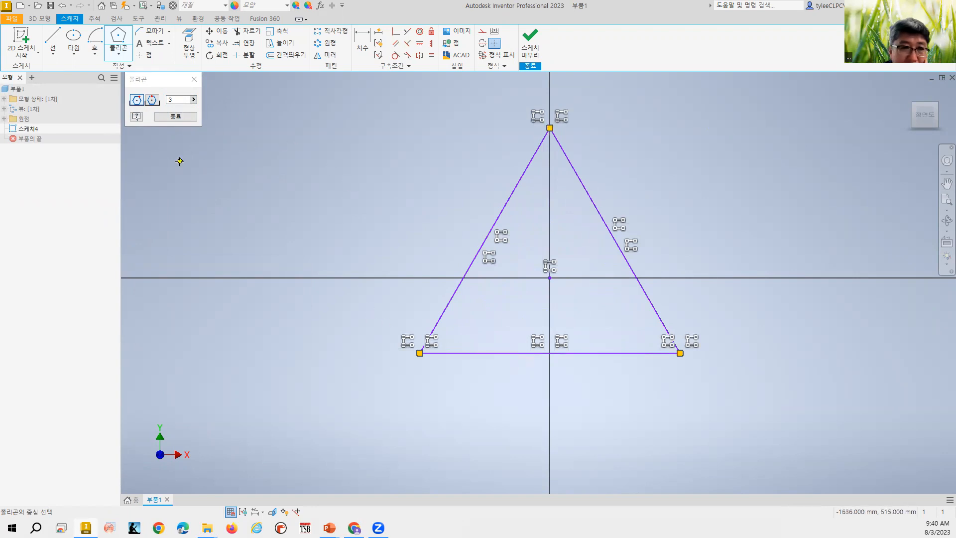
{"action": "left_click", "coordinate": [192, 118]}
Dimension the horizontal span of the triangle's left side and the vertical height of its right side
{"action": "left_click", "coordinate": [362, 40]}
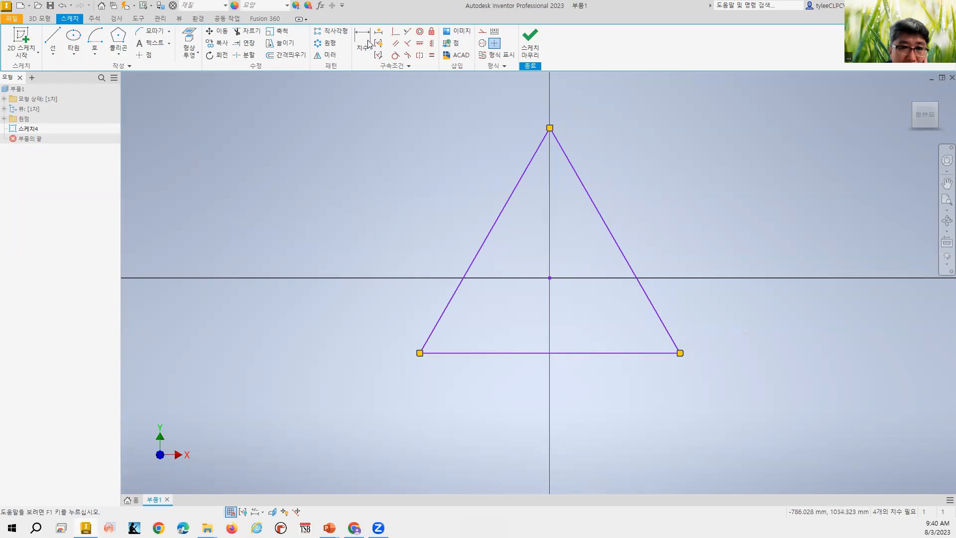
{"action": "left_click", "coordinate": [514, 193]}
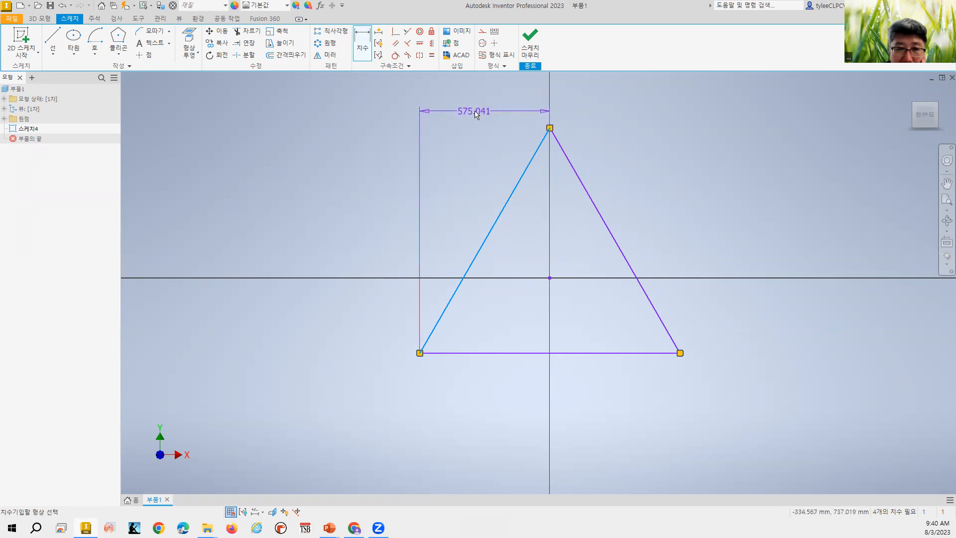
{"action": "left_click", "coordinate": [475, 115]}
{"action": "left_click", "coordinate": [517, 148]}
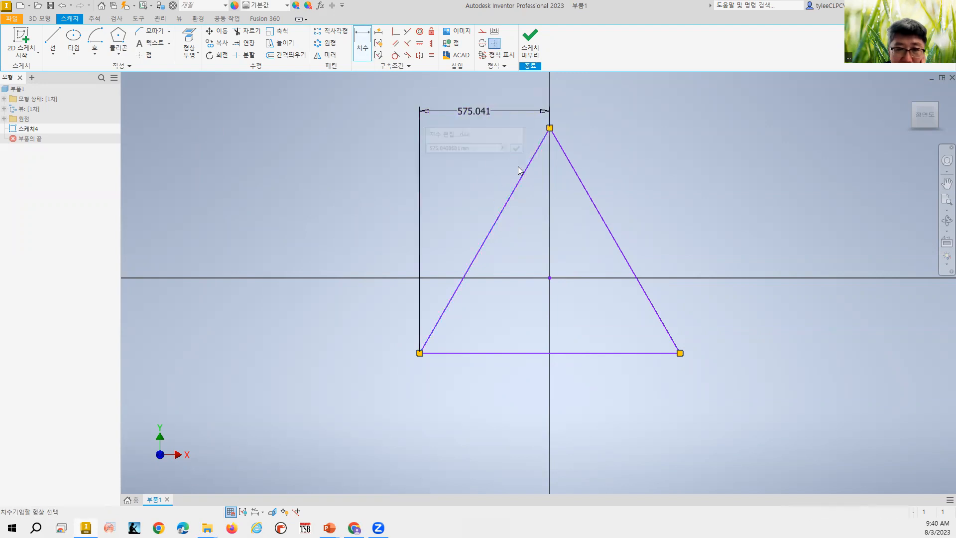
{"action": "left_click", "coordinate": [596, 206]}
{"action": "left_click", "coordinate": [749, 215]}
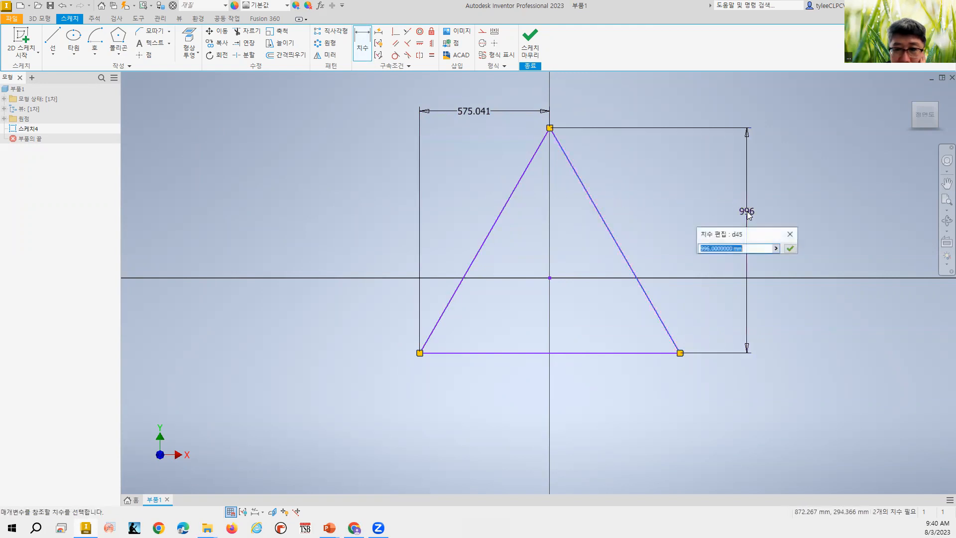
{"action": "key", "text": "Return"}
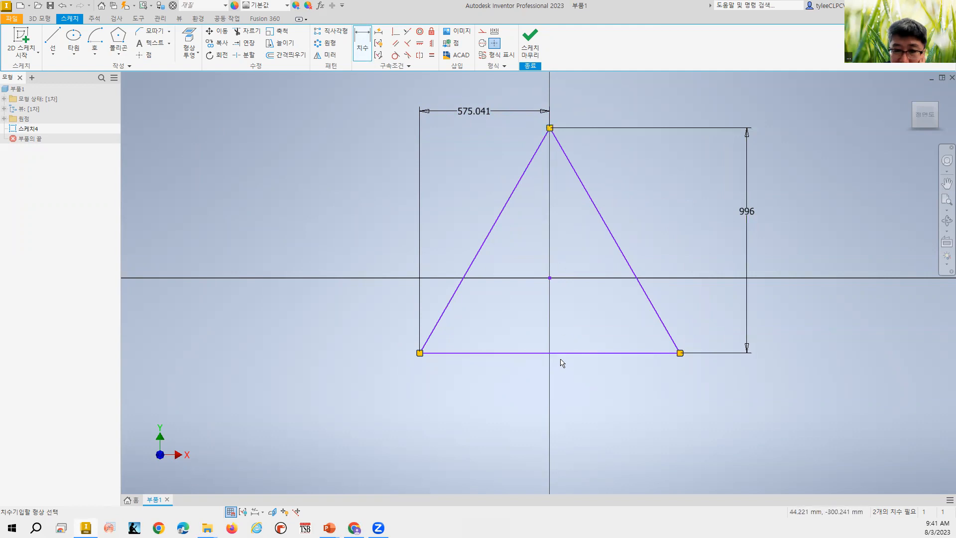
Add an aligned dimension along the triangle's left side and accept it as a driven dimension
{"action": "left_click", "coordinate": [506, 208]}
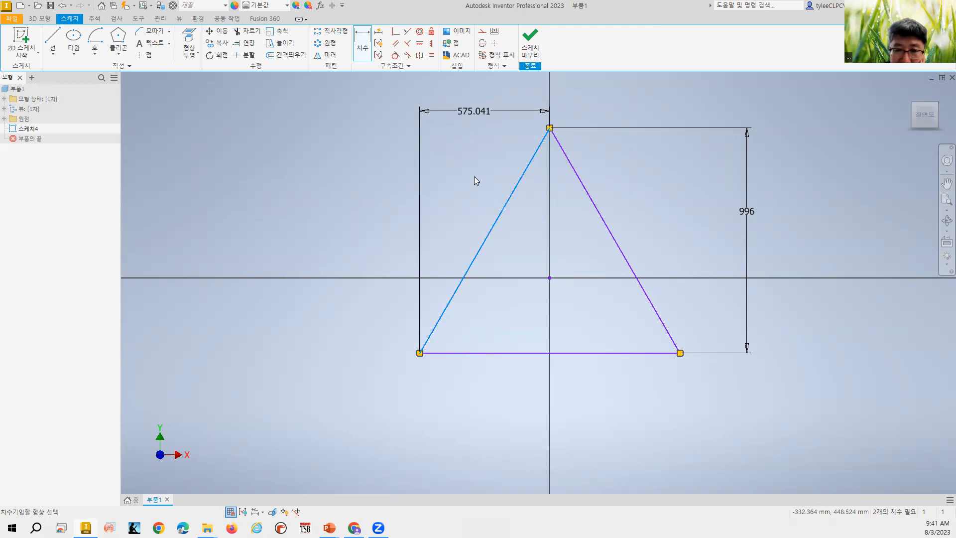
{"action": "right_click", "coordinate": [474, 177]}
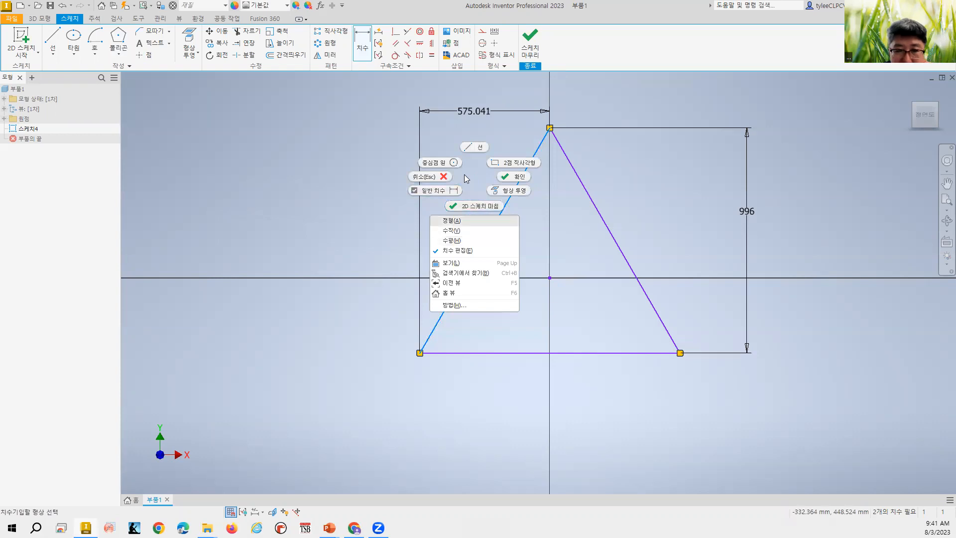
{"action": "left_click", "coordinate": [451, 222]}
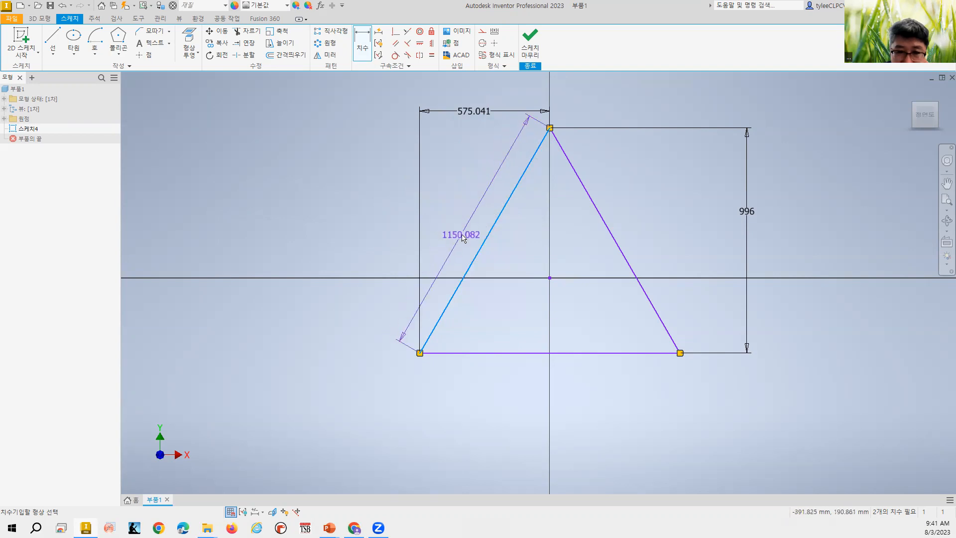
{"action": "left_click", "coordinate": [463, 238]}
{"action": "left_click", "coordinate": [253, 88]}
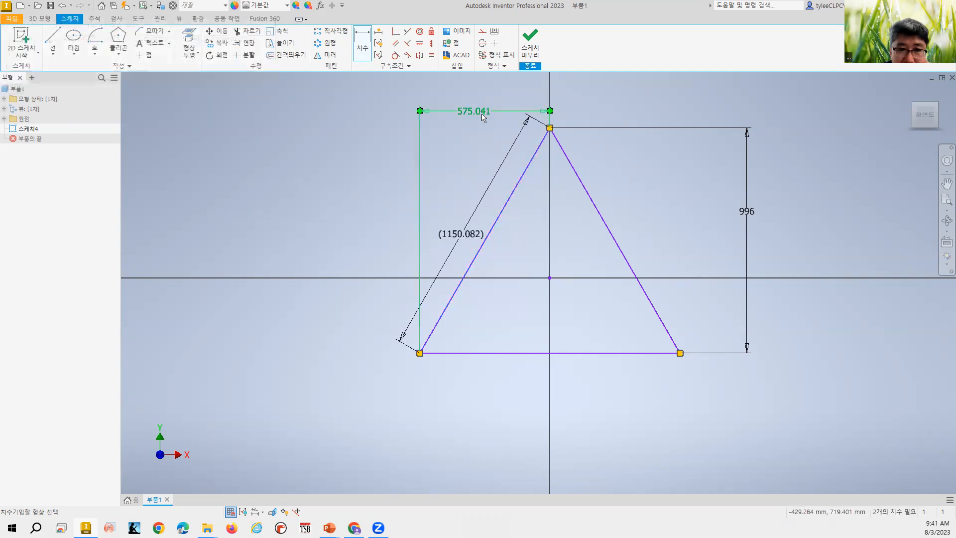
Inspect the editable value of the horizontal dimension and the driven value of the aligned dimension without changing either
{"action": "double_click", "coordinate": [486, 117]}
{"action": "left_click", "coordinate": [529, 152]}
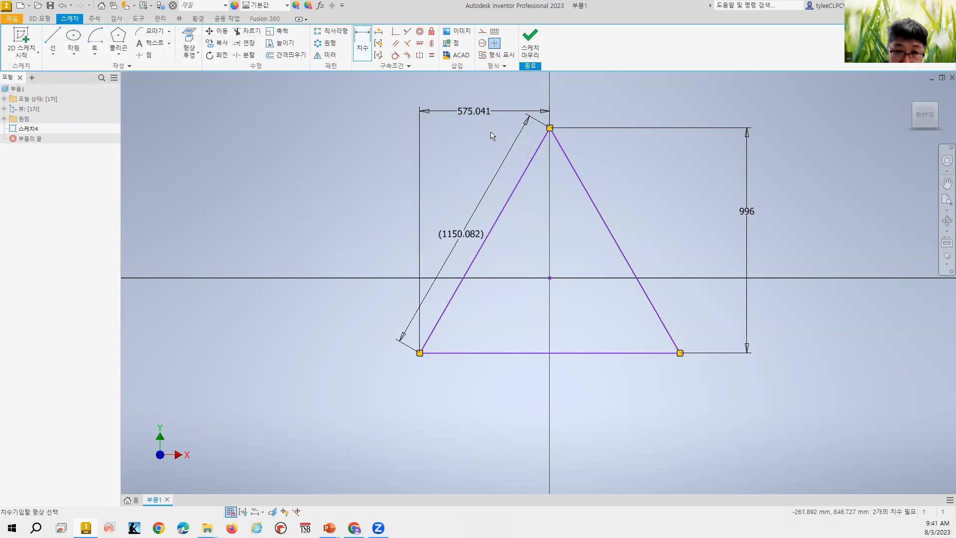
{"action": "double_click", "coordinate": [484, 117]}
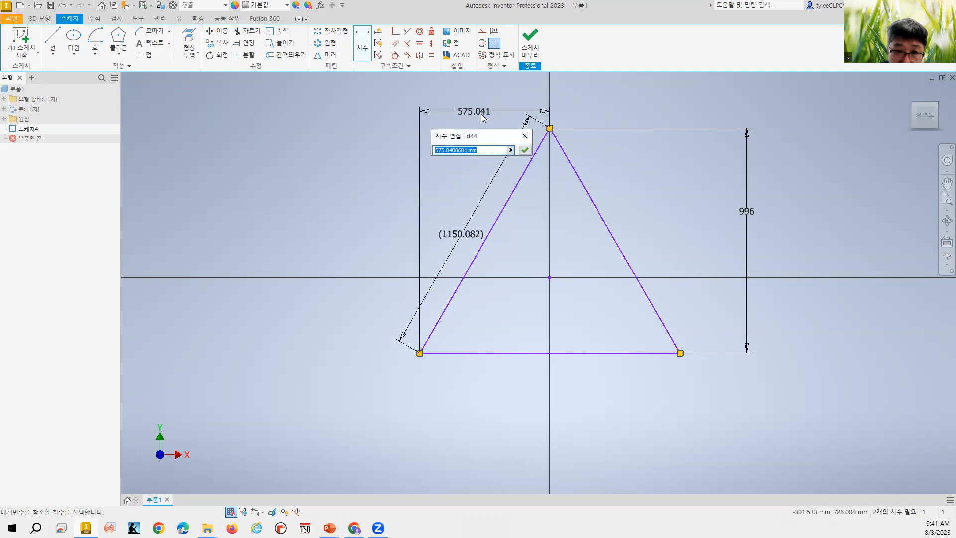
{"action": "left_click", "coordinate": [525, 138]}
{"action": "double_click", "coordinate": [468, 226]}
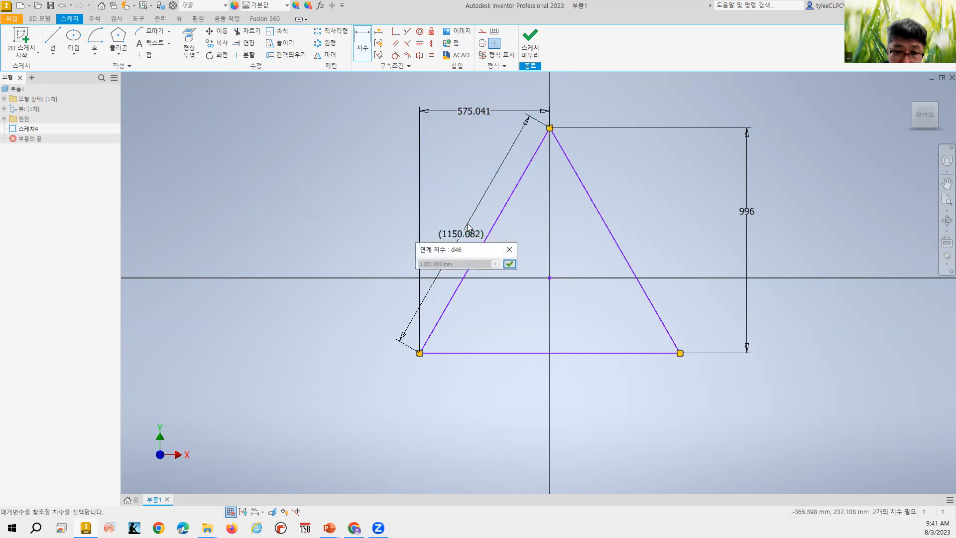
{"action": "left_click", "coordinate": [512, 263]}
{"action": "right_click", "coordinate": [473, 113]}
{"action": "left_click", "coordinate": [351, 145]}
{"action": "key", "text": "Escape"}
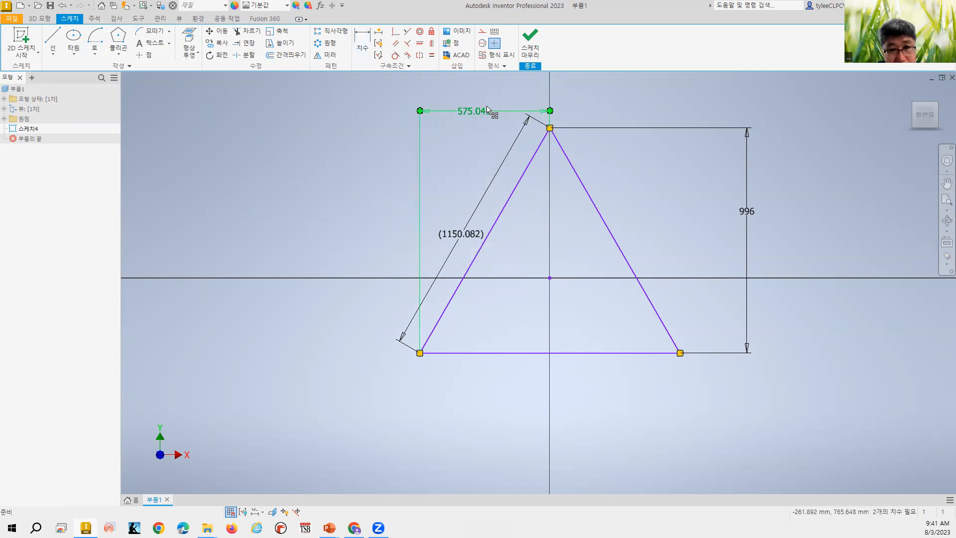
Delete the horizontal, aligned and vertical dimensions from the triangle
{"action": "key", "text": "Delete"}
{"action": "left_click", "coordinate": [460, 232]}
{"action": "key", "text": "Delete"}
{"action": "left_click", "coordinate": [746, 211]}
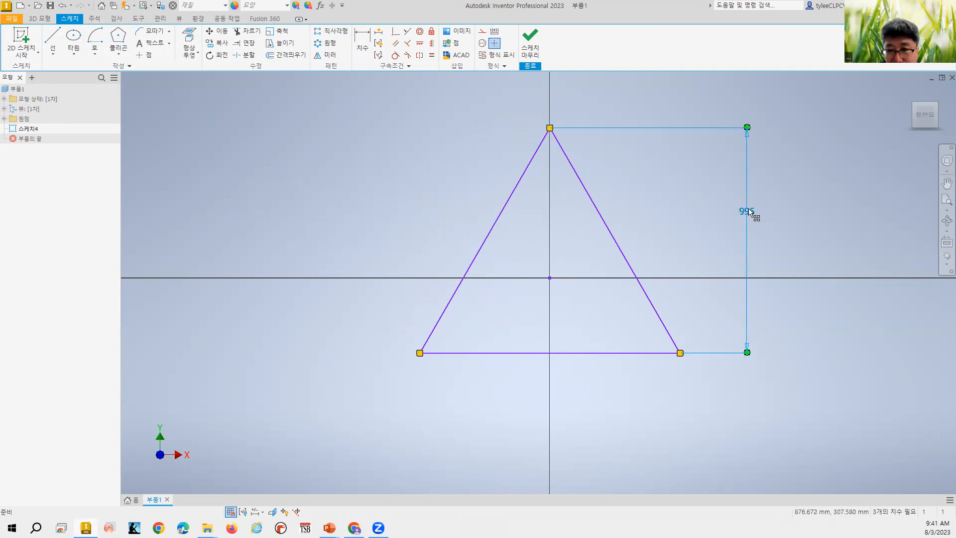
{"action": "key", "text": "Delete"}
Add an aligned dimension along the triangle's left side
{"action": "left_click", "coordinate": [362, 43]}
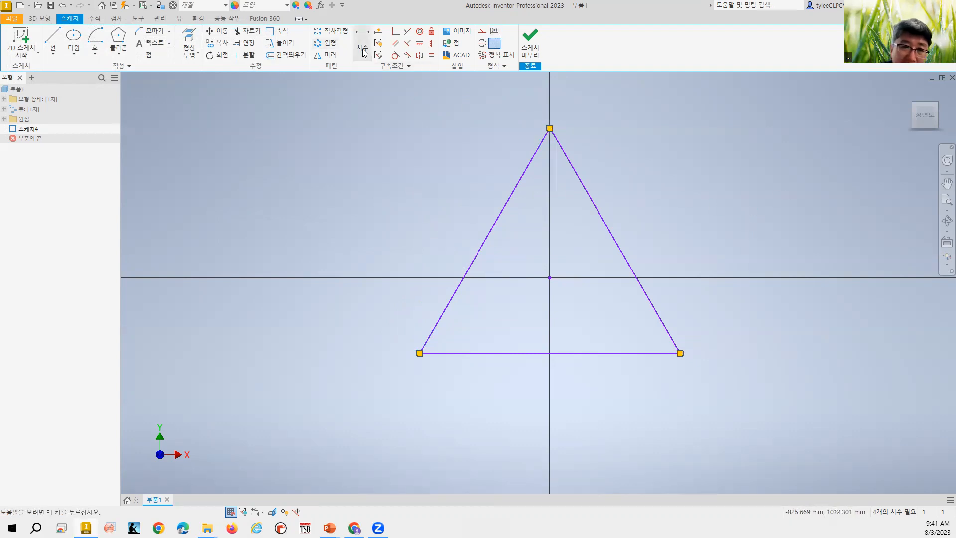
{"action": "left_click", "coordinate": [505, 213]}
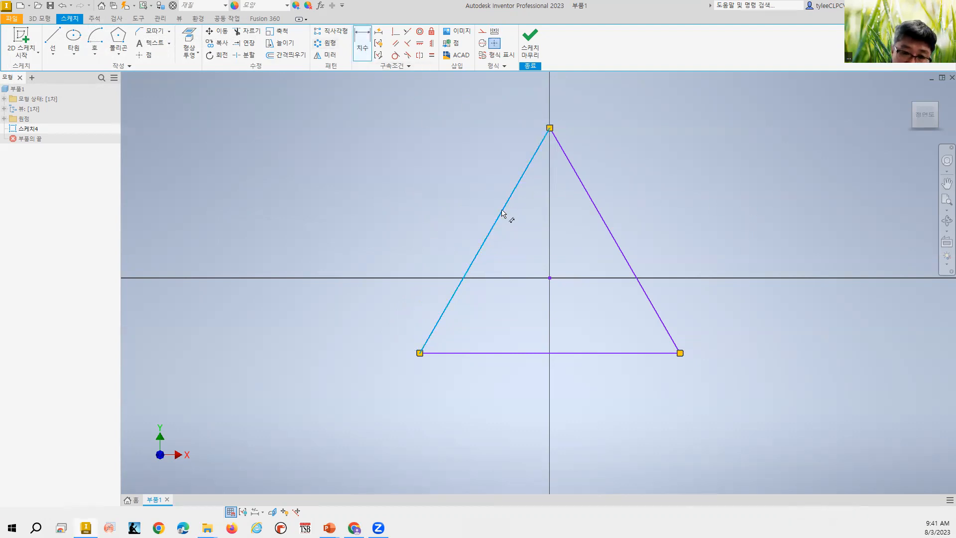
{"action": "right_click", "coordinate": [453, 190]}
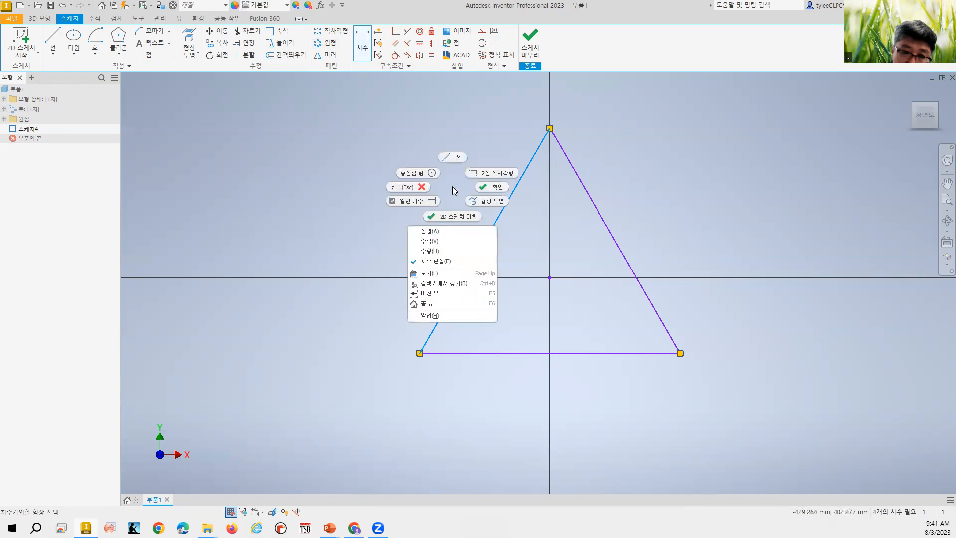
{"action": "left_click", "coordinate": [461, 232]}
{"action": "left_click", "coordinate": [432, 224]}
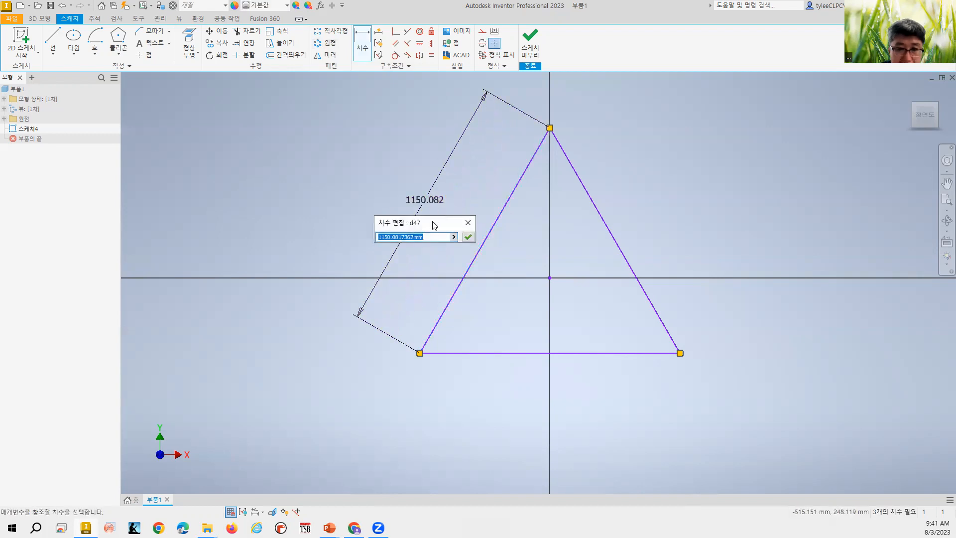
Try a length of 1000 mm for the left side's aligned dimension and undo the change
{"action": "type", "text": "1000"}
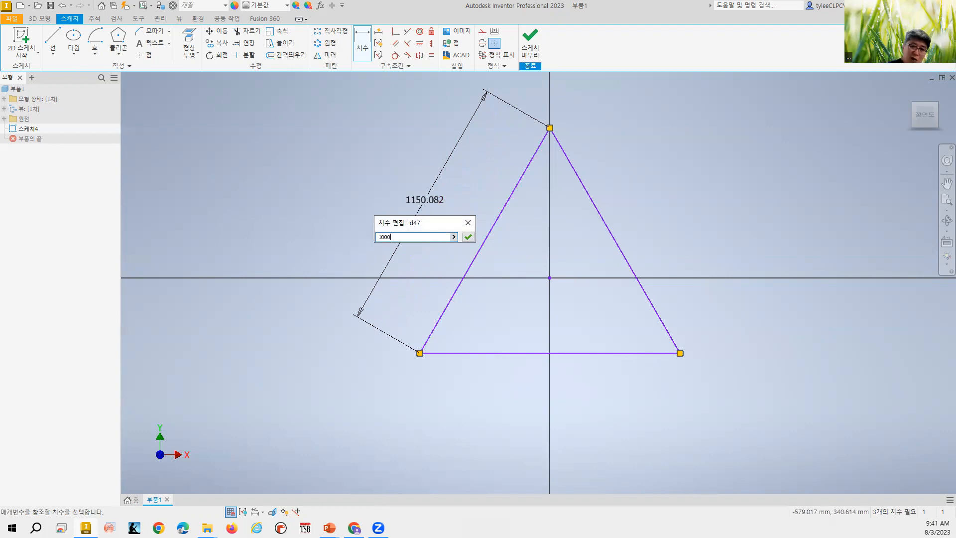
{"action": "key", "text": "Return"}
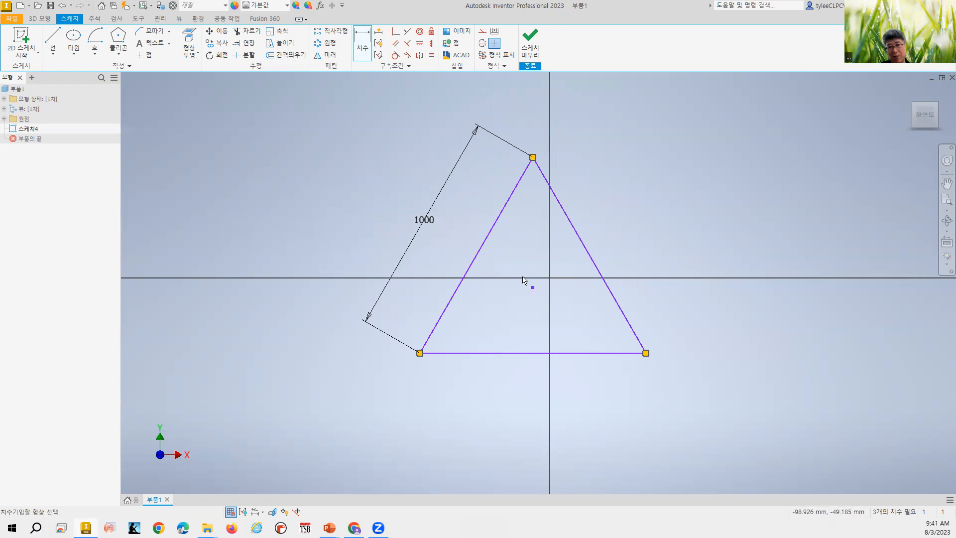
{"action": "key", "text": "ctrl+z"}
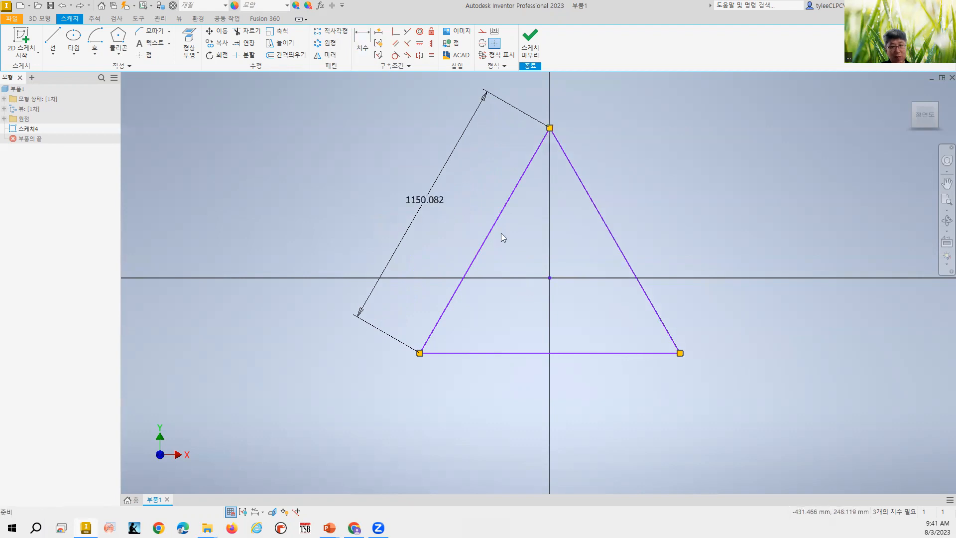
Apply a Fix constraint to the triangle's centre point at the origin
{"action": "left_click", "coordinate": [549, 280]}
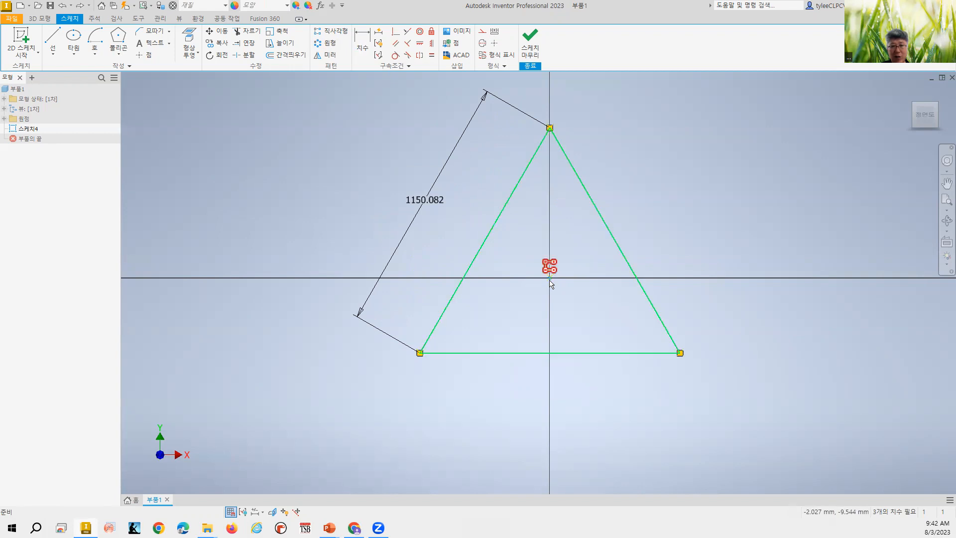
{"action": "left_click", "coordinate": [431, 33]}
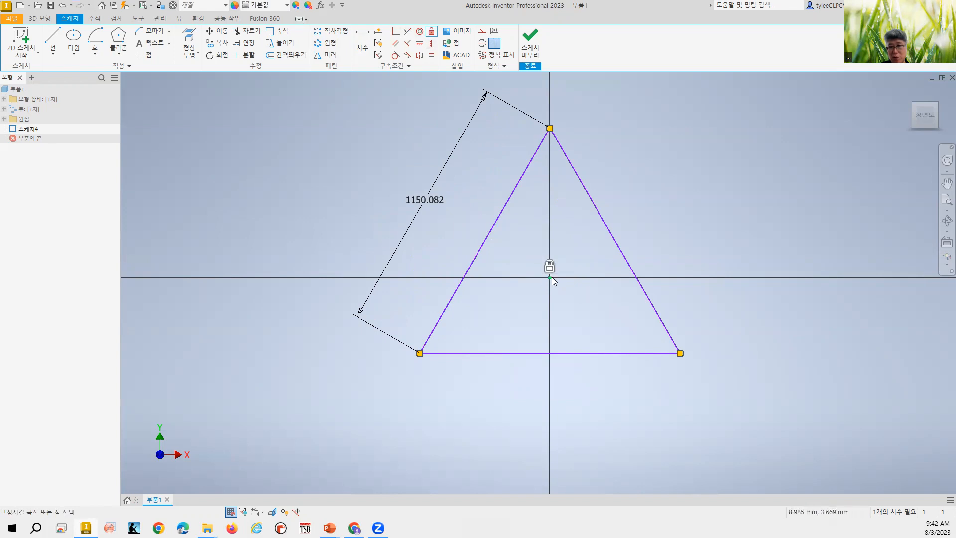
{"action": "key", "text": "Escape"}
Set the aligned dimension on the triangle's left side to 1000 mm
{"action": "double_click", "coordinate": [422, 201]}
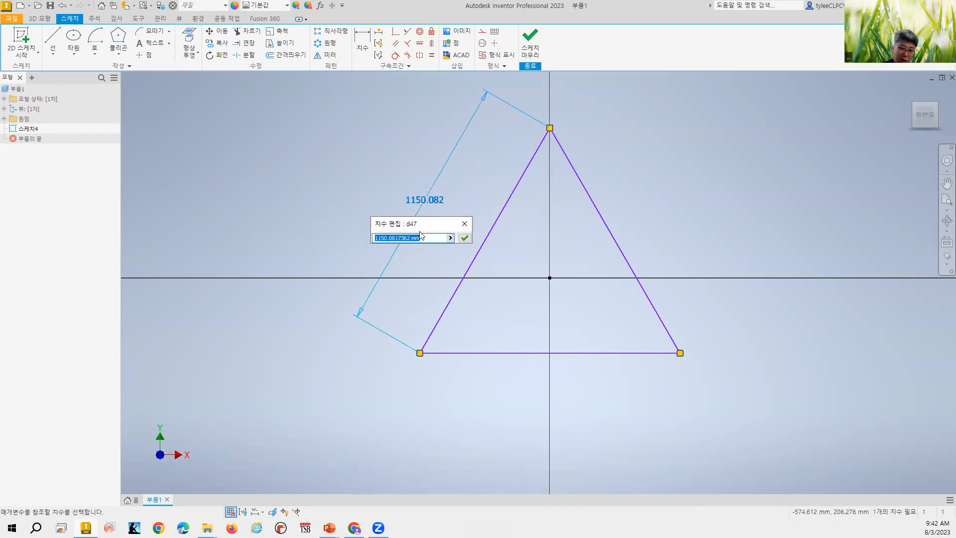
{"action": "type", "text": "120"}
{"action": "key", "text": "BackSpace"}
{"action": "key", "text": "BackSpace"}
{"action": "key", "text": "BackSpace"}
{"action": "type", "text": "1000"}
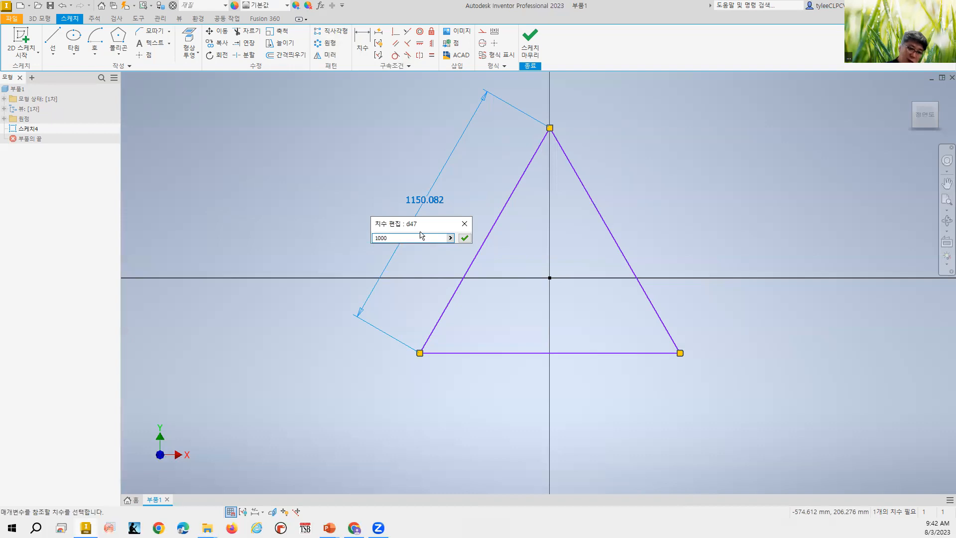
{"action": "key", "text": "Return"}
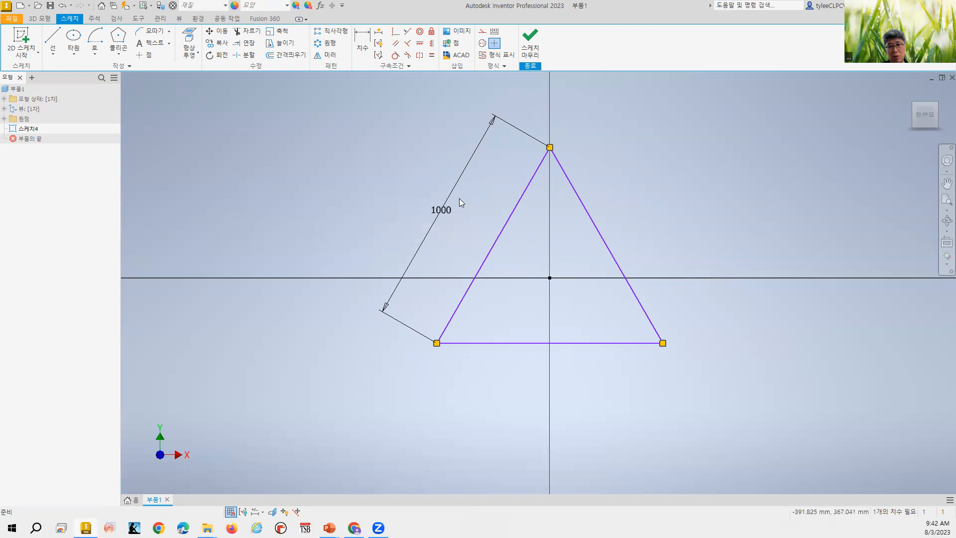
Dimension the horizontal span of the triangle's right side above the apex, accepting its current value
{"action": "key", "text": "d"}
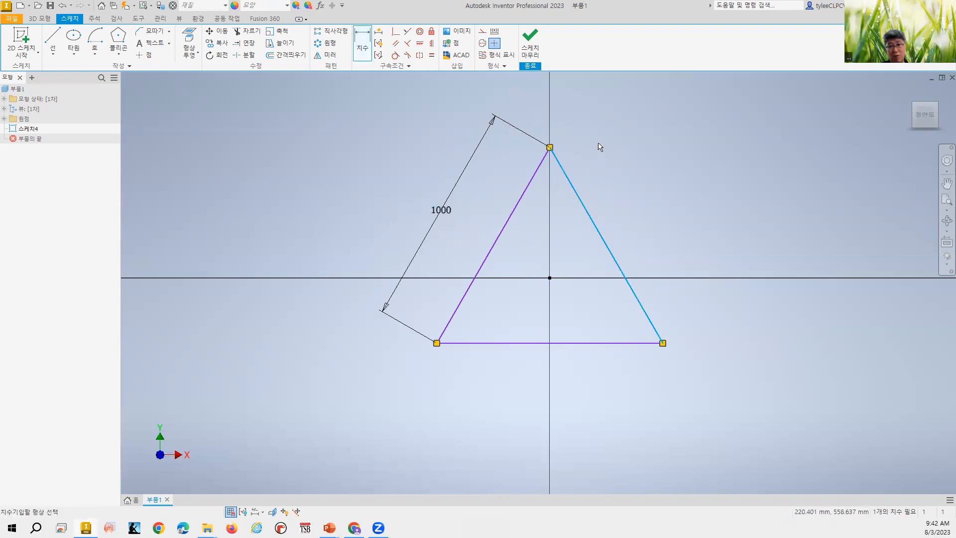
{"action": "left_click", "coordinate": [609, 115]}
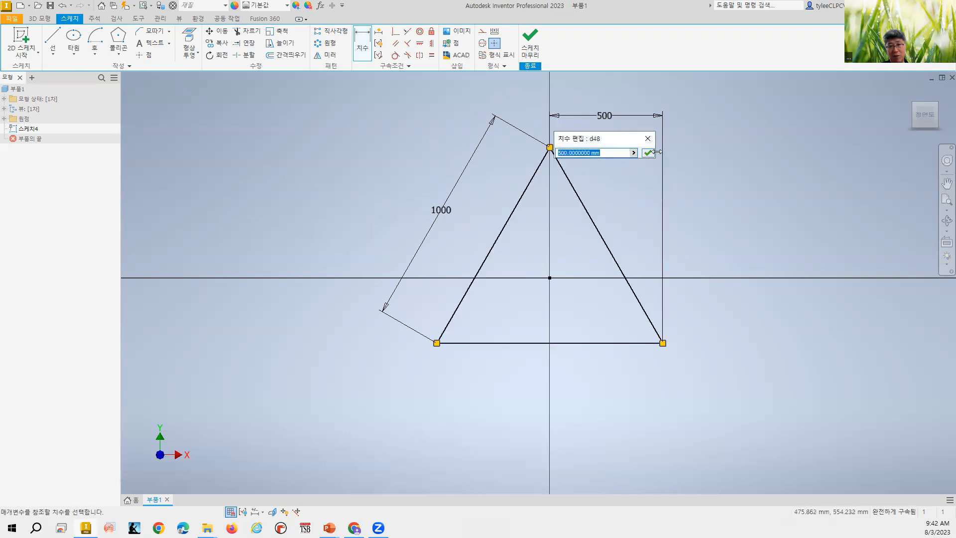
{"action": "left_click", "coordinate": [723, 152]}
{"action": "left_click", "coordinate": [650, 152]}
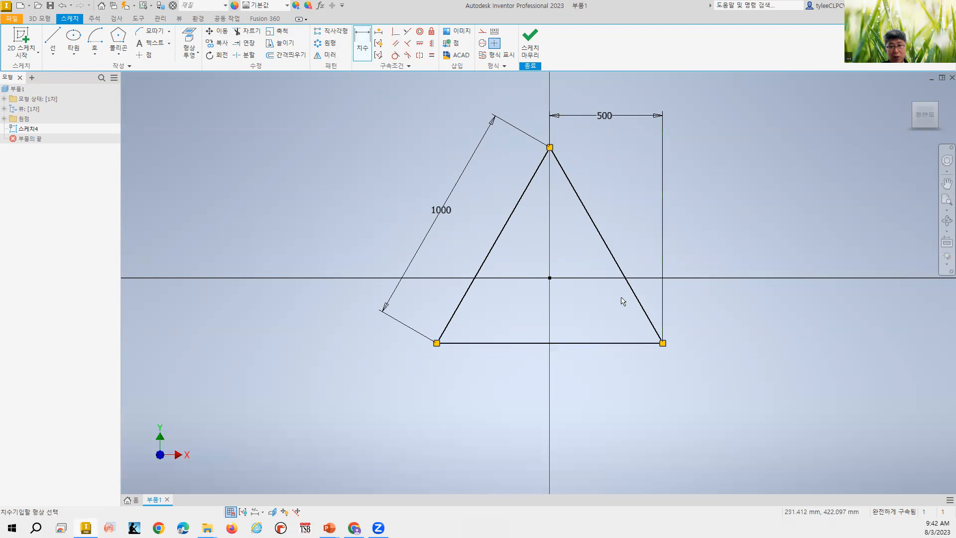
Dimension the angle between the triangle's right side and base, accepting it as a driven dimension
{"action": "left_click", "coordinate": [655, 328]}
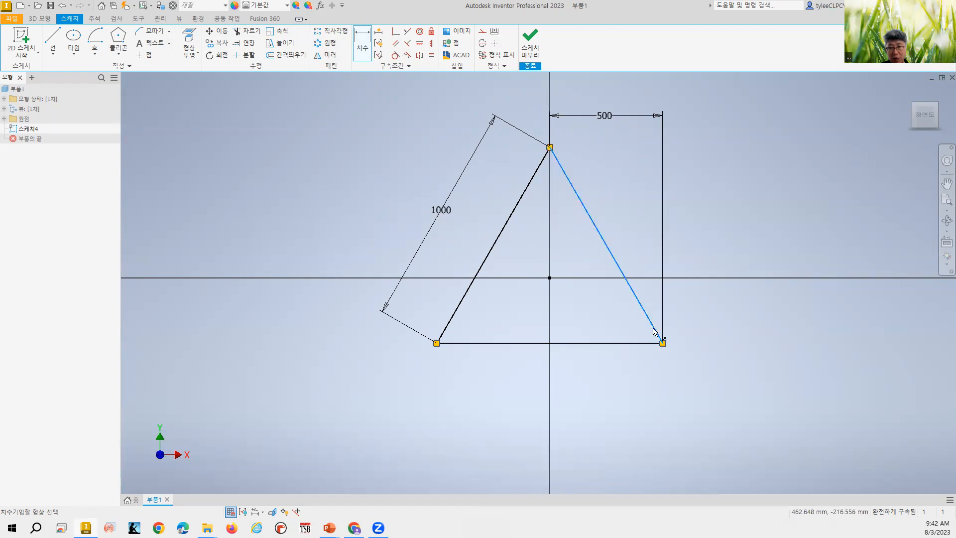
{"action": "left_click", "coordinate": [645, 343]}
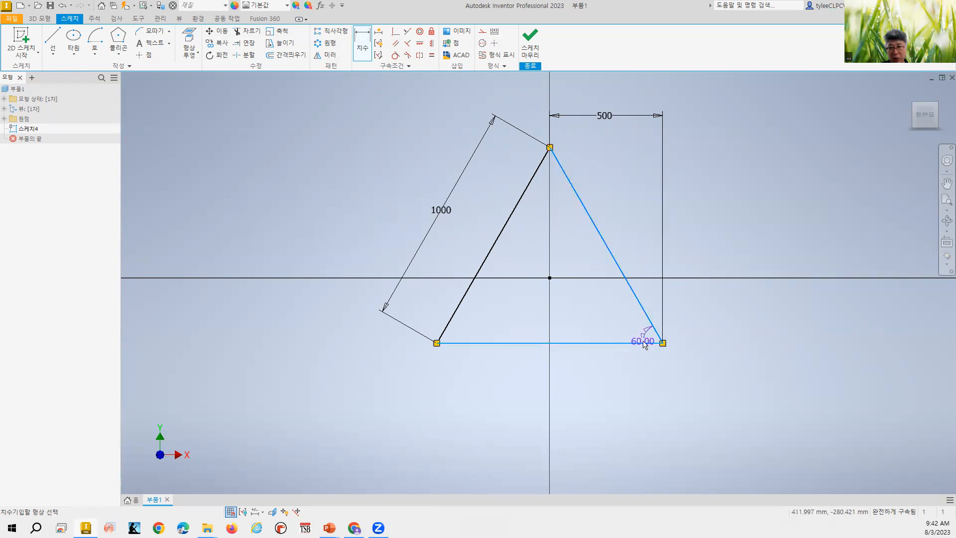
{"action": "left_click", "coordinate": [608, 311]}
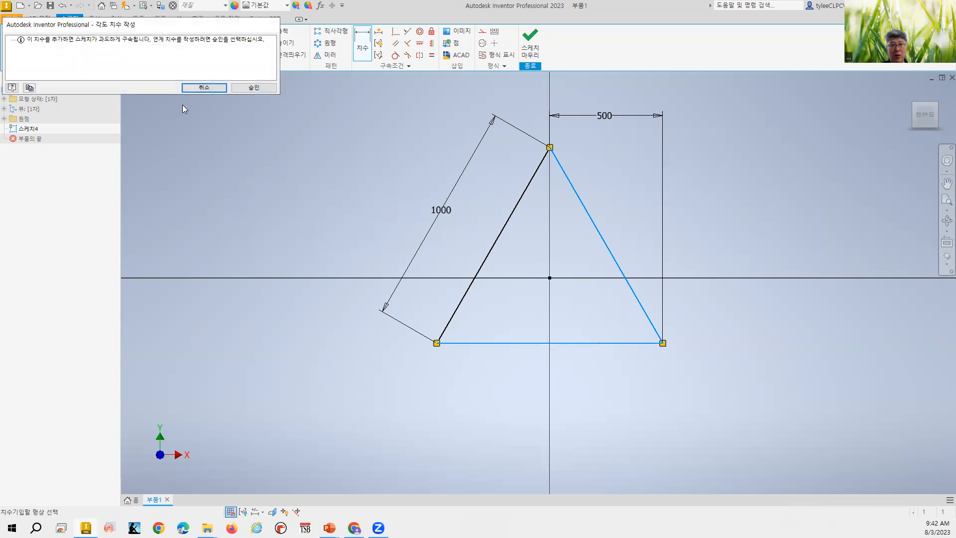
{"action": "left_click", "coordinate": [263, 90]}
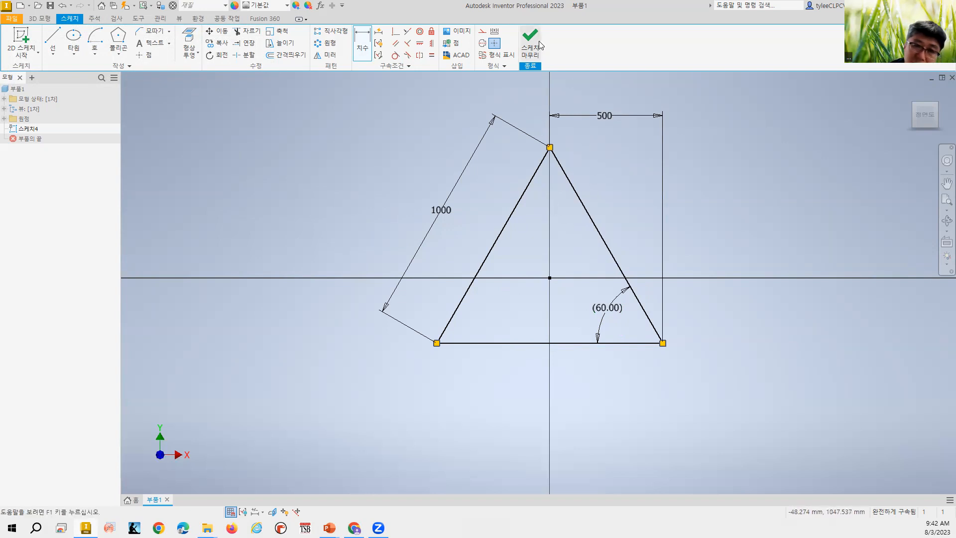
Switch to the lecture slides and advance from the sketch dimensioning slide to the Arc Dimension slide
{"action": "left_click", "coordinate": [916, 8]}
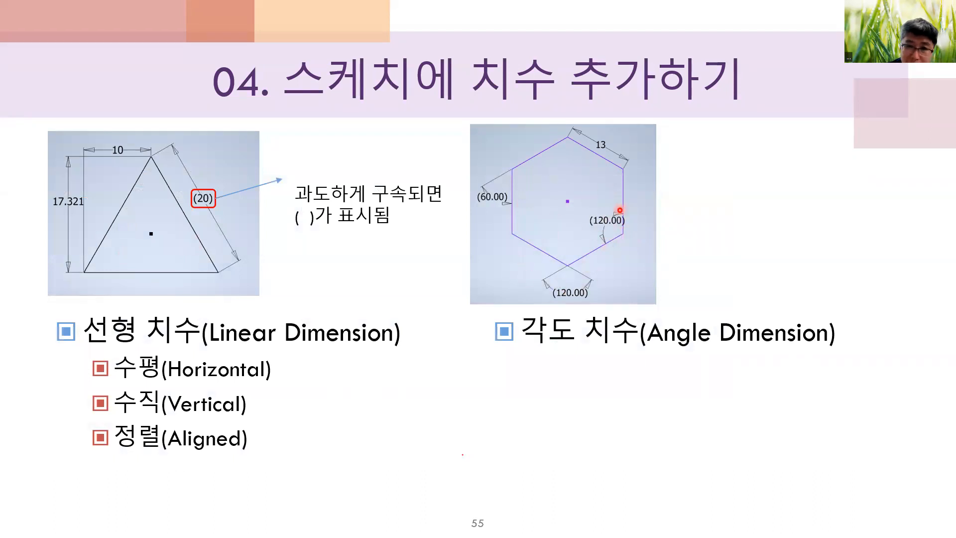
{"action": "key", "text": "Right"}
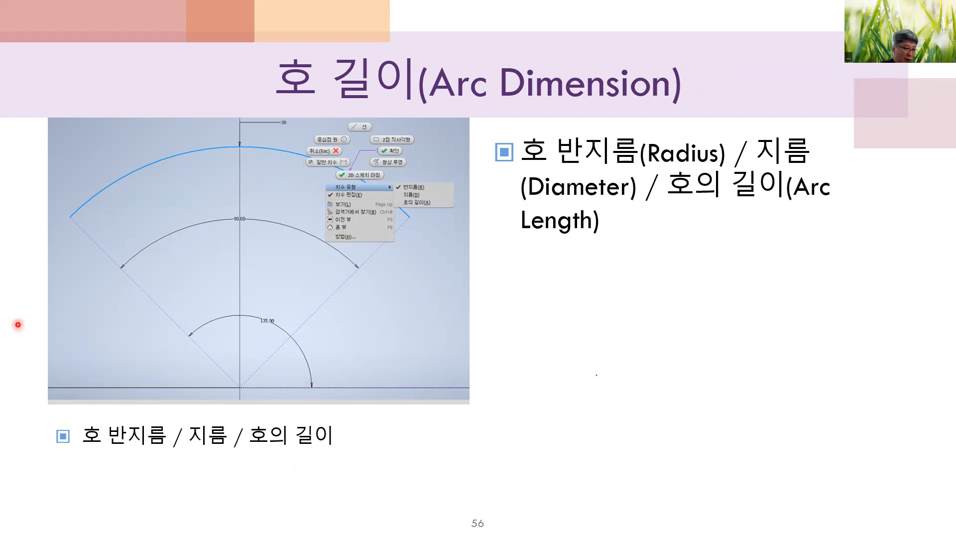
Switch to Inventor and add a vertical dimension for the triangle's height, accepting it as a driven dimension
{"action": "key", "text": "alt+Tab"}
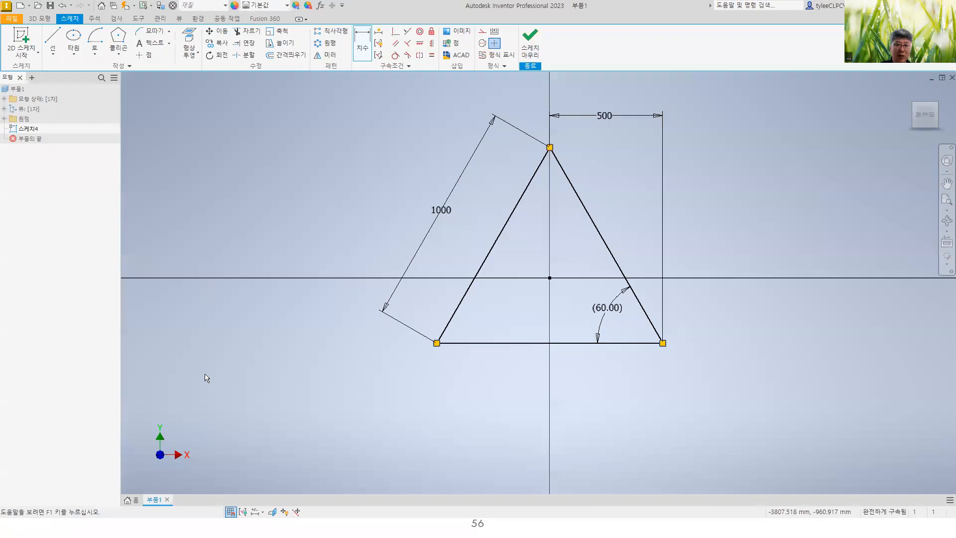
{"action": "scroll", "coordinate": [311, 267], "scroll_direction": "up", "scroll_amount": 1}
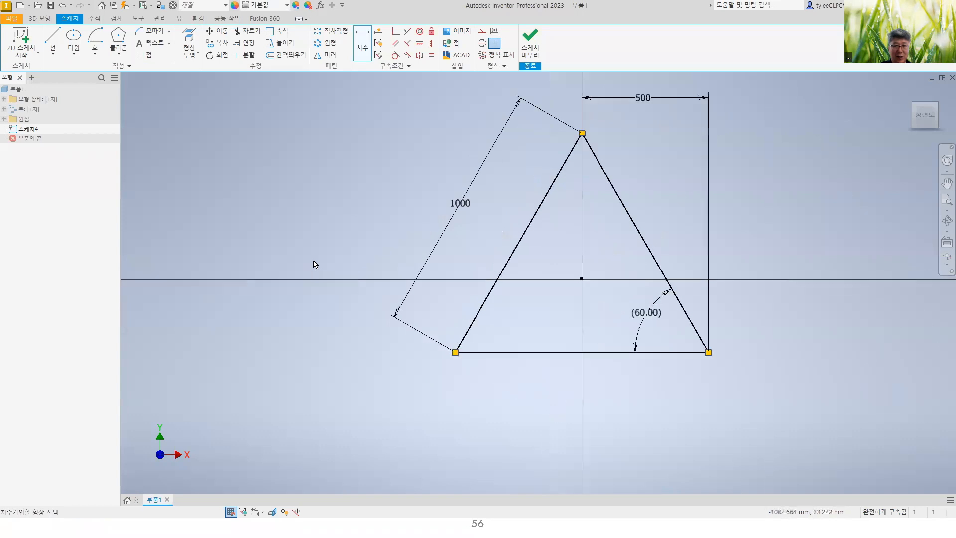
{"action": "scroll", "coordinate": [315, 266], "scroll_direction": "down", "scroll_amount": 4}
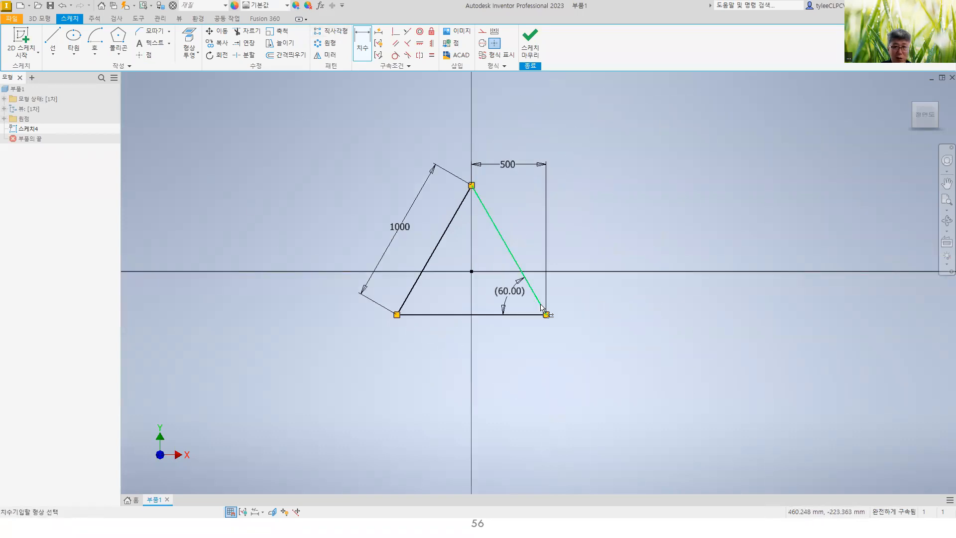
{"action": "left_click", "coordinate": [440, 246]}
{"action": "left_click", "coordinate": [509, 254]}
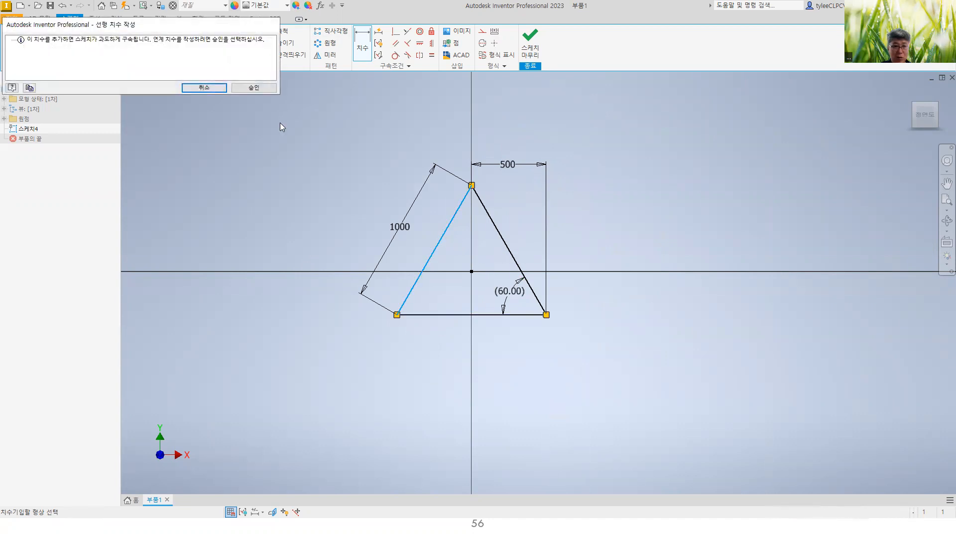
{"action": "left_click", "coordinate": [261, 88]}
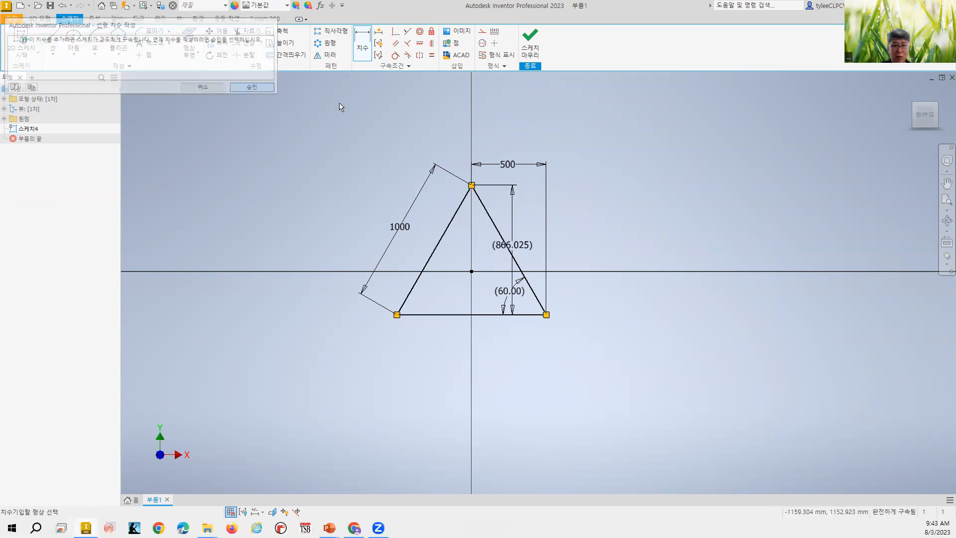
Select the whole triangle with all its dimensions and delete it from the sketch
{"action": "left_click", "coordinate": [363, 50]}
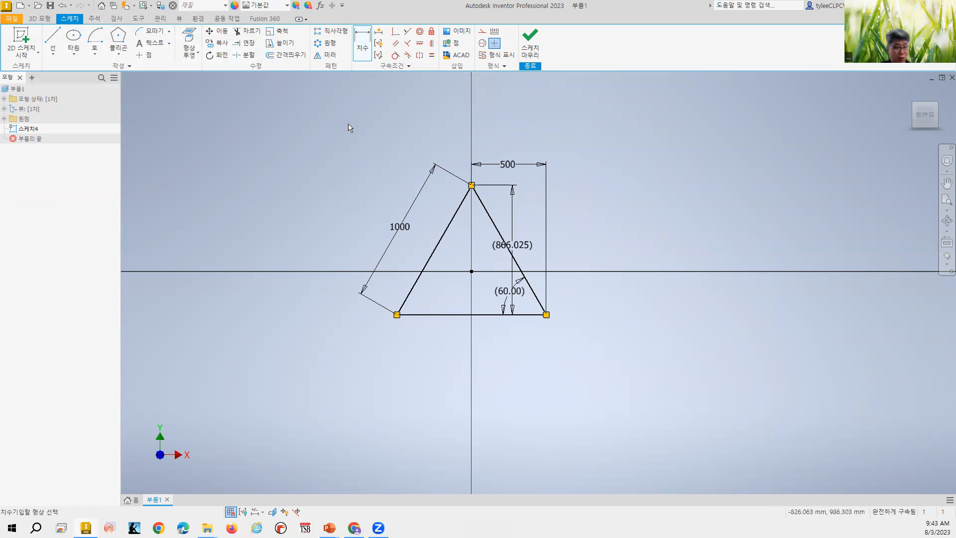
{"action": "key", "text": "Escape"}
{"action": "mouse_move", "coordinate": [318, 119]}
{"action": "left_mouse_down"}
{"action": "mouse_move", "coordinate": [341, 149]}
{"action": "mouse_move", "coordinate": [743, 482]}
{"action": "left_mouse_up"}
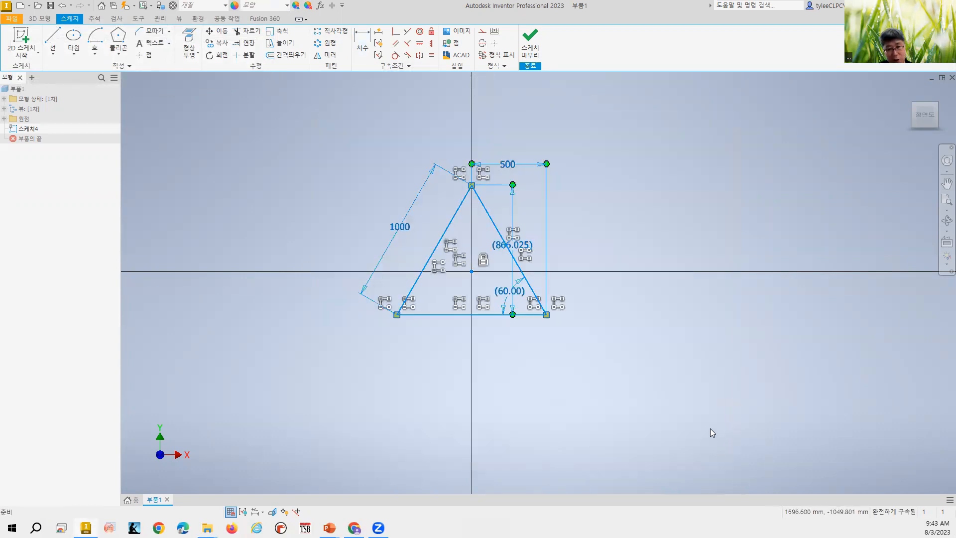
{"action": "key", "text": "Delete"}
Draw a centre-point arc at the origin with a 1000 mm radius, a 150-degree start angle and a 120-degree sweep
{"action": "left_click", "coordinate": [94, 37]}
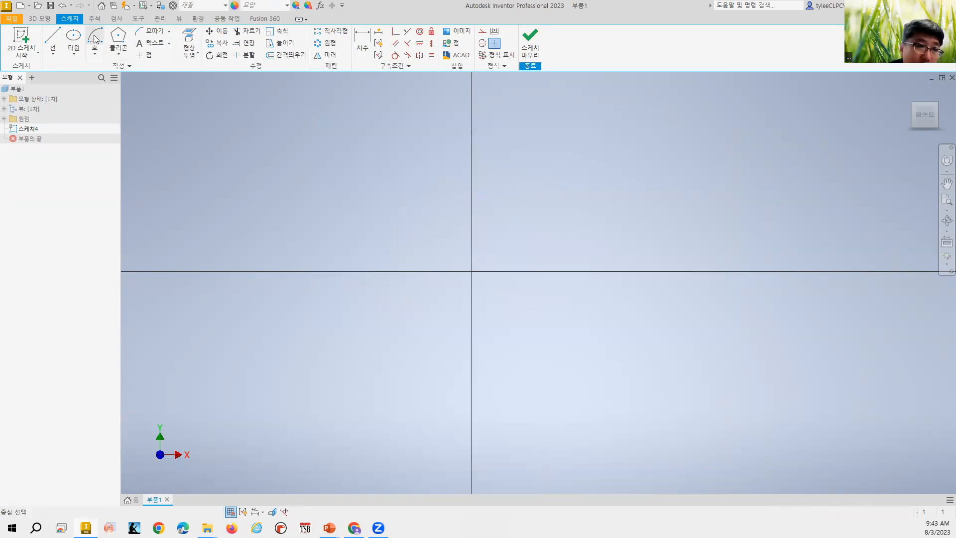
{"action": "left_click", "coordinate": [471, 271]}
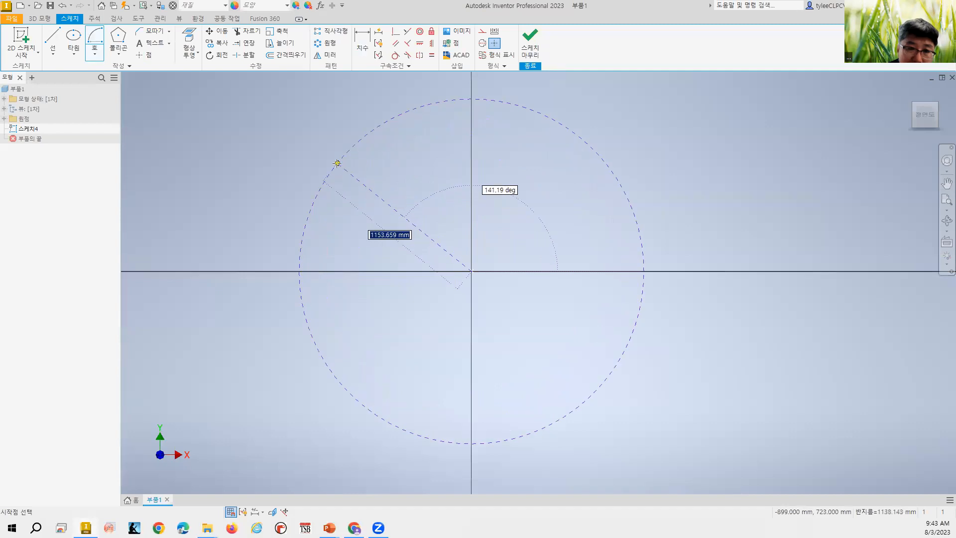
{"action": "type", "text": "100"}
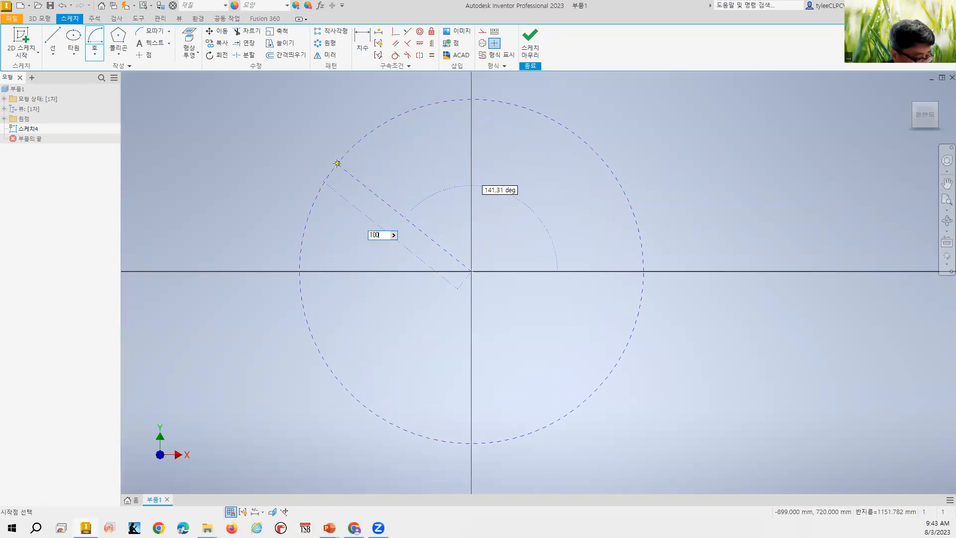
{"action": "type", "text": "0"}
{"action": "key", "text": "Tab"}
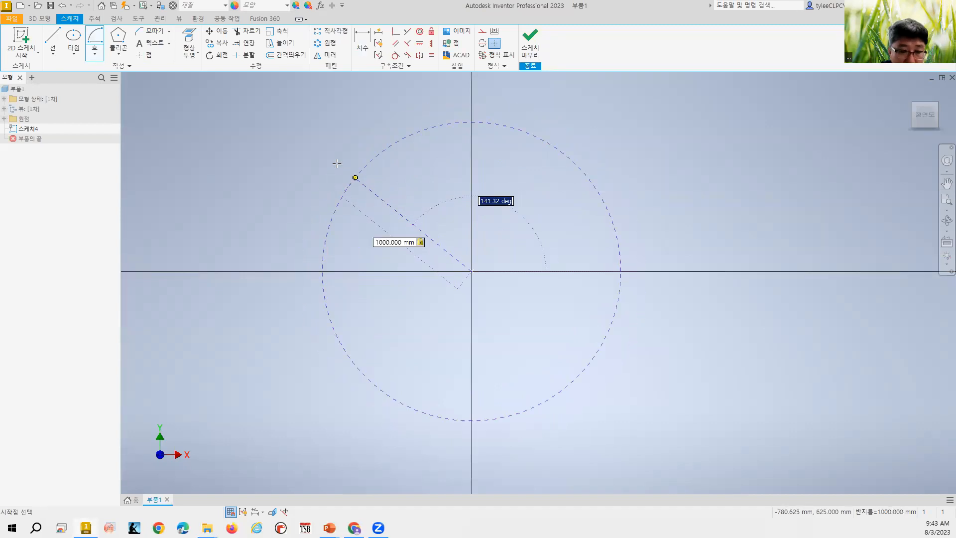
{"action": "type", "text": "150"}
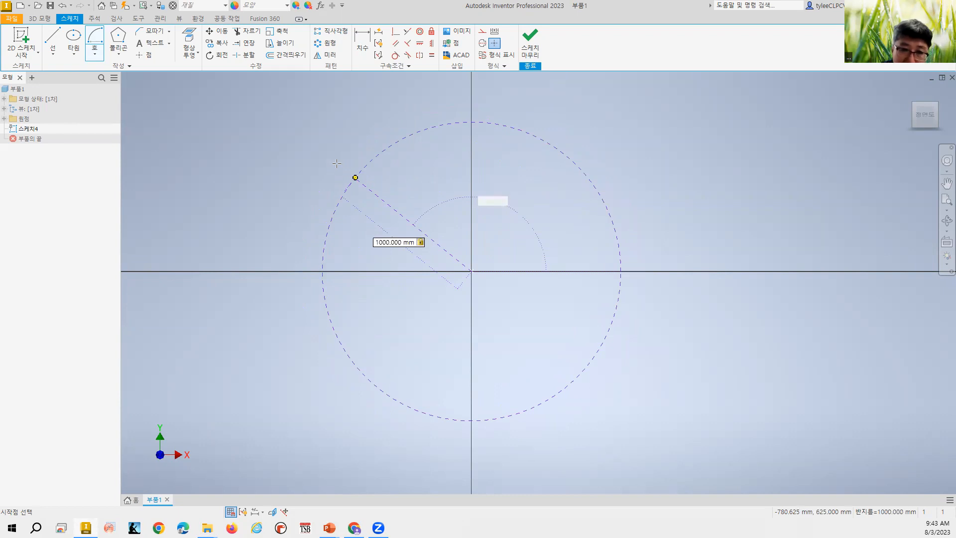
{"action": "left_click", "coordinate": [336, 164]}
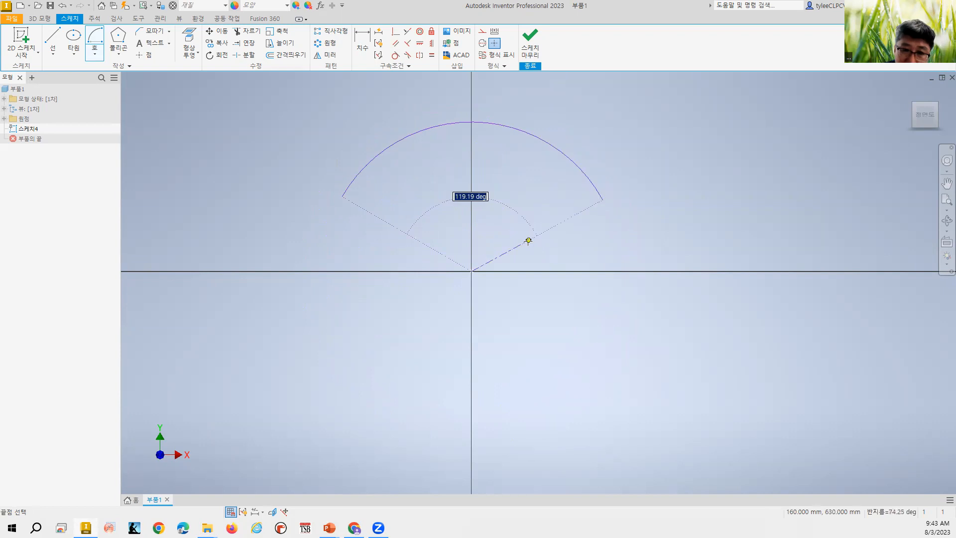
{"action": "type", "text": "12"}
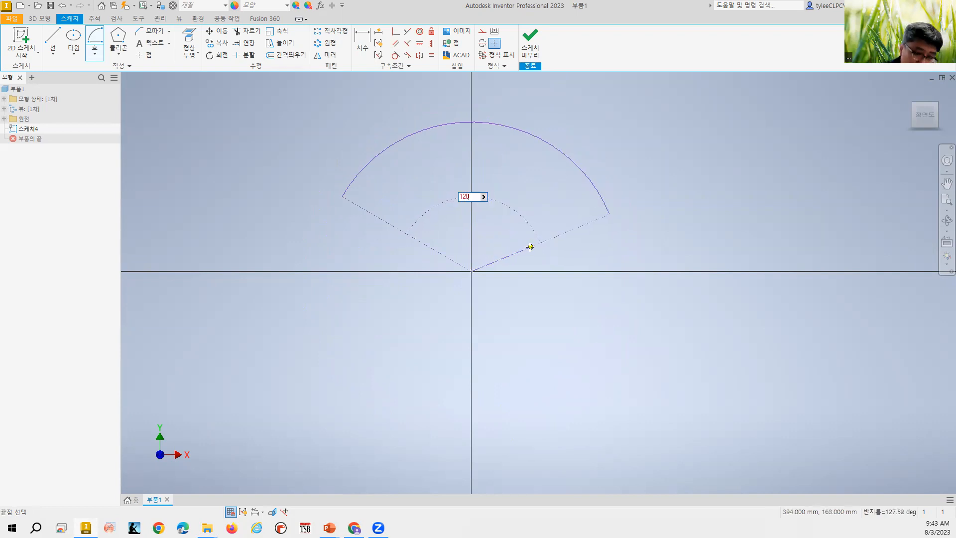
{"action": "type", "text": "0"}
{"action": "key", "text": "Return"}
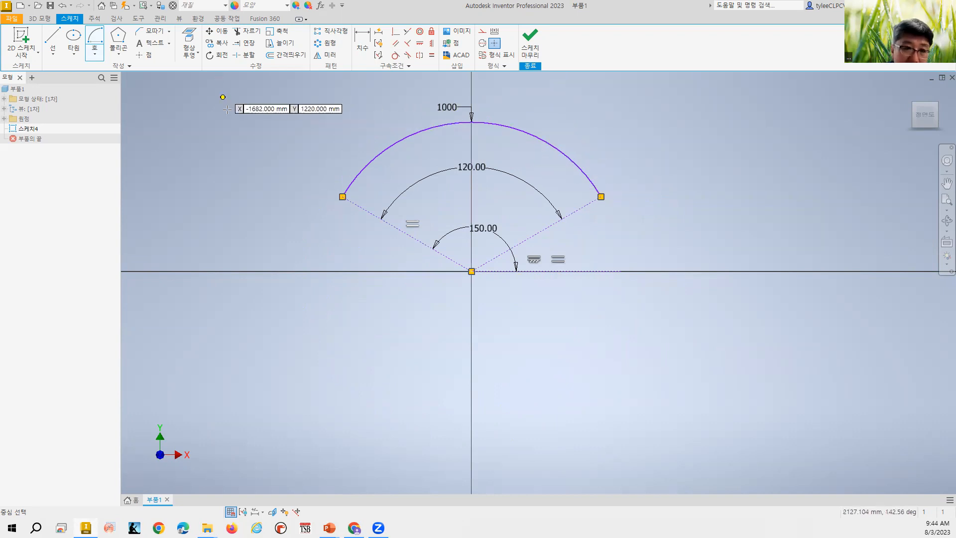
{"action": "key", "text": "Escape"}
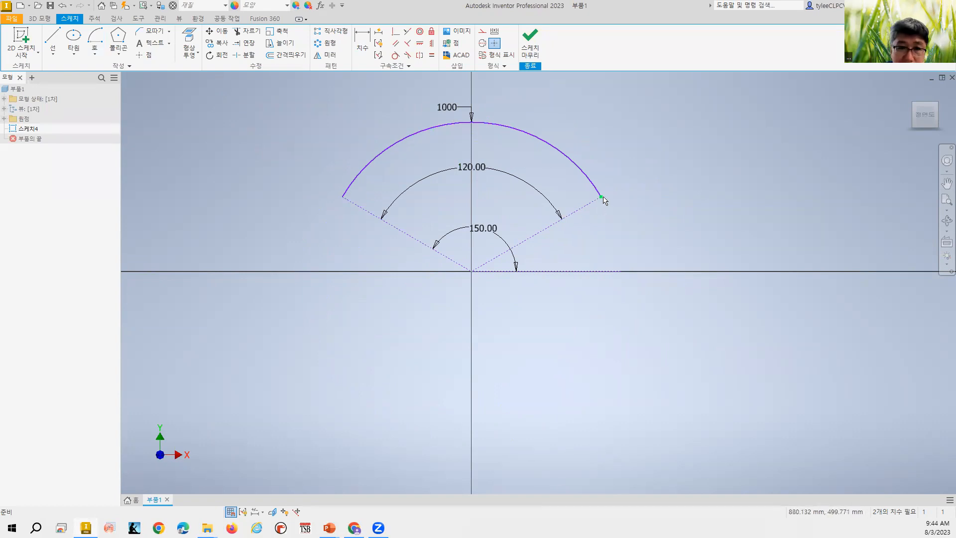
Dimension the arc with the Arc Length dimension type, placing it above the arc and accepting it as a driven dimension
{"action": "key", "text": "d"}
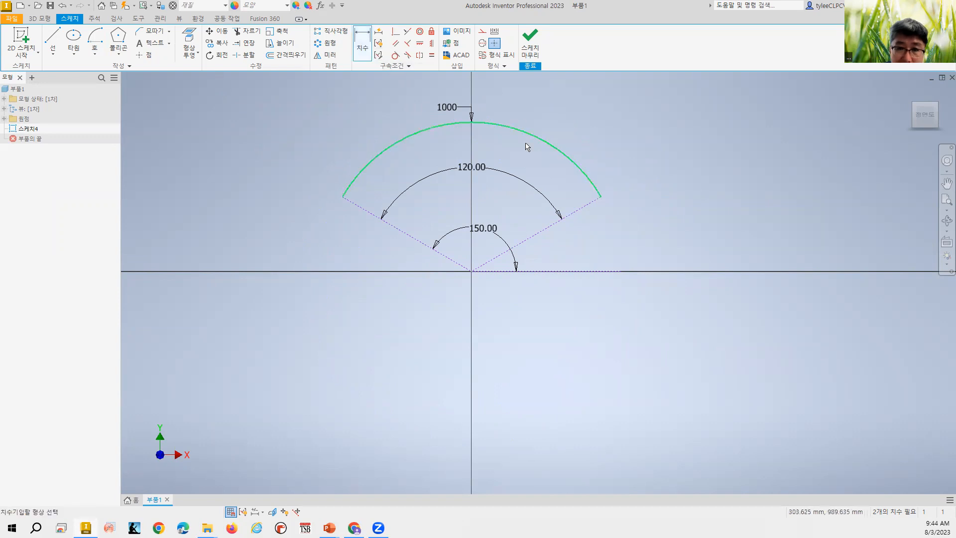
{"action": "left_click", "coordinate": [532, 139]}
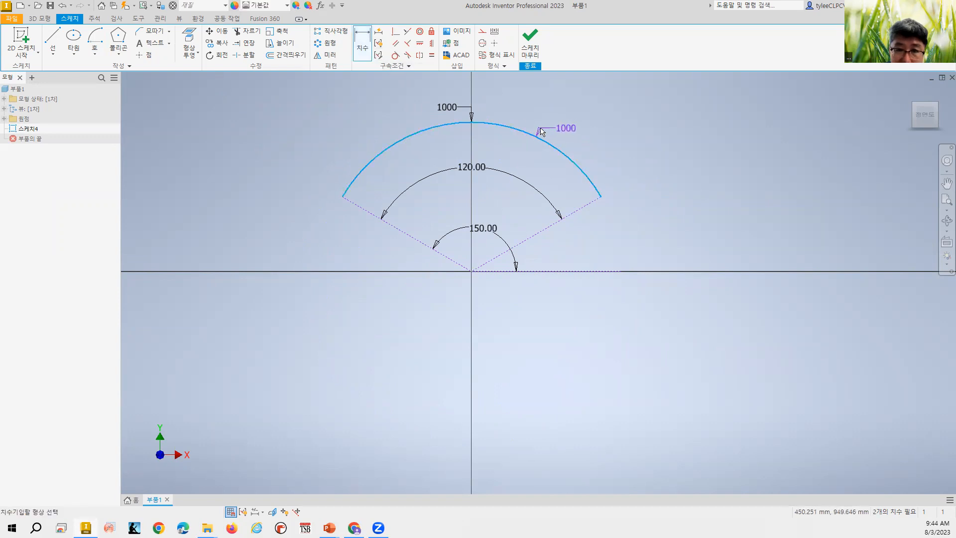
{"action": "right_click", "coordinate": [592, 128]}
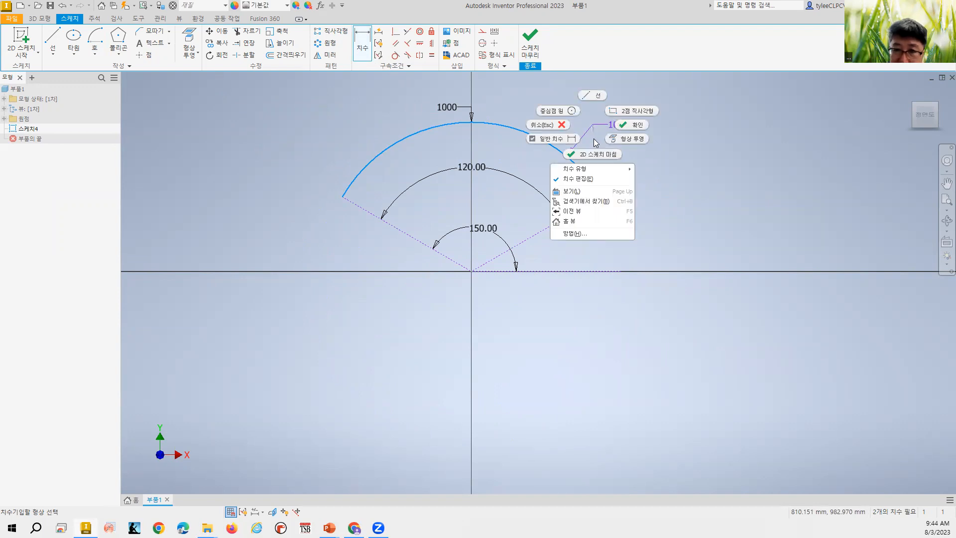
{"action": "mouse_move", "coordinate": [626, 173]}
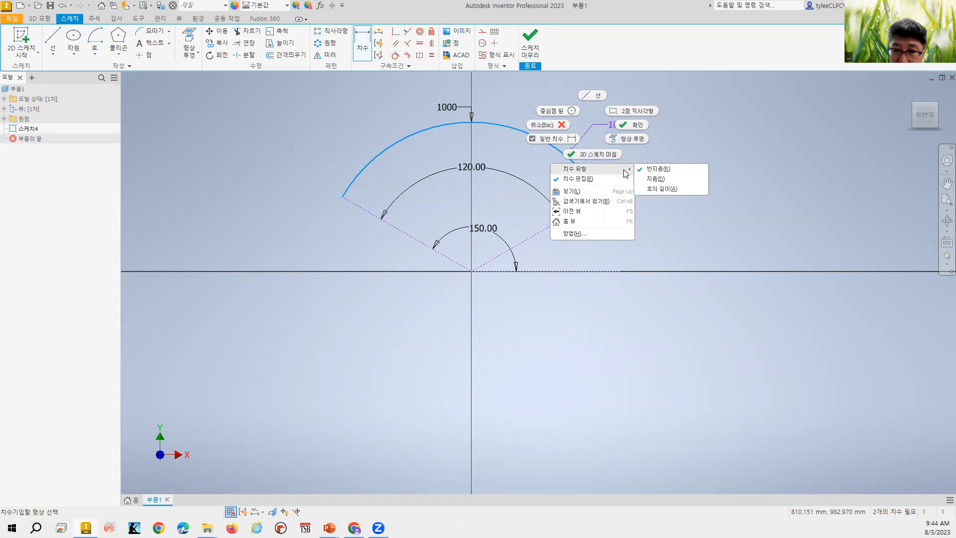
{"action": "left_click", "coordinate": [649, 188]}
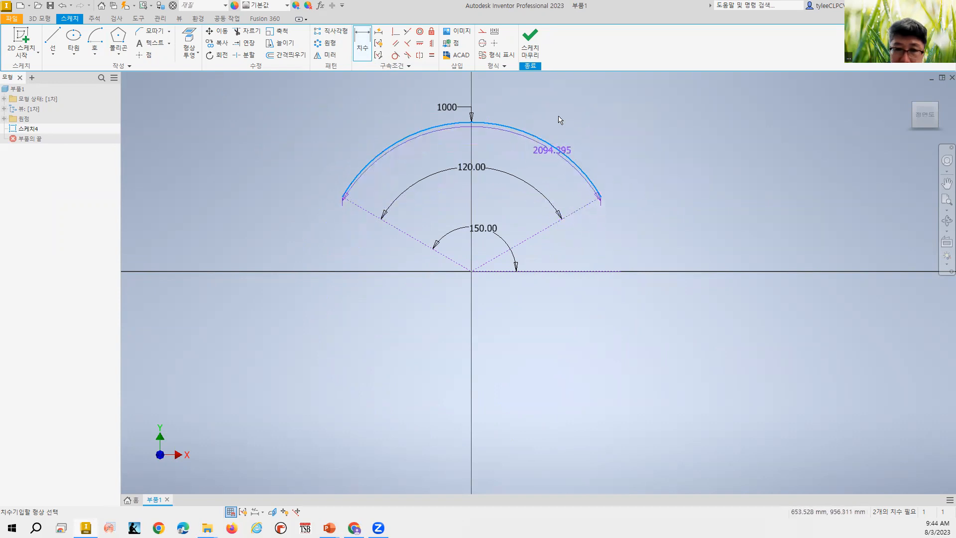
{"action": "left_click", "coordinate": [520, 94]}
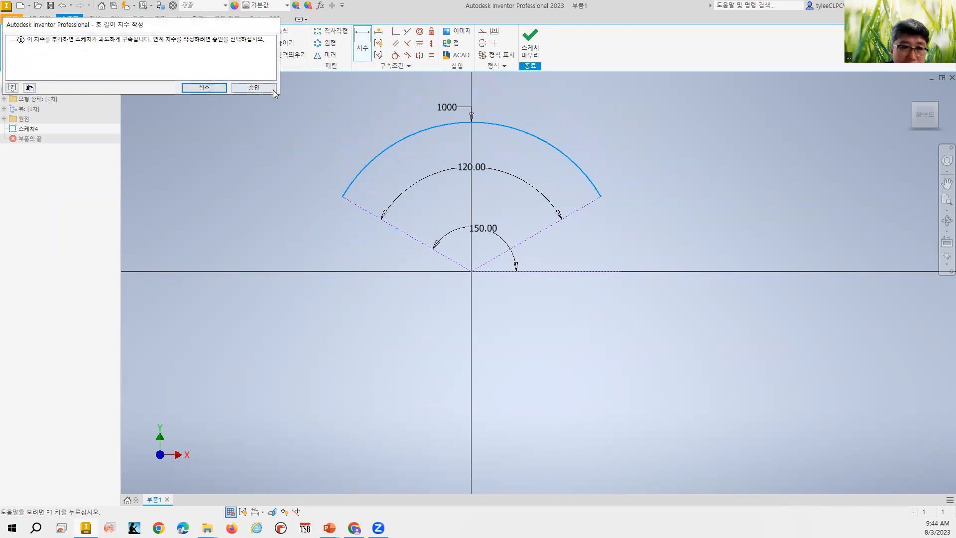
{"action": "left_click", "coordinate": [272, 88]}
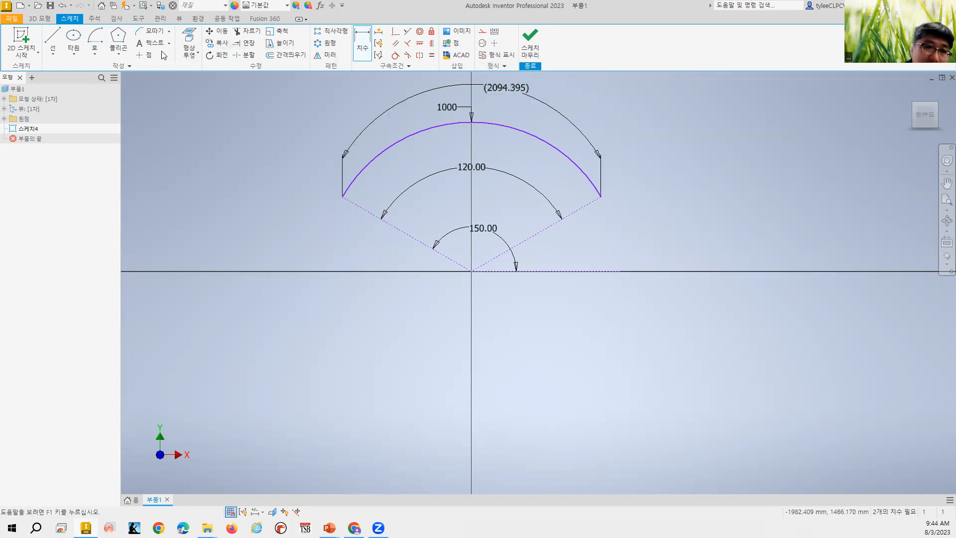
{"action": "left_click", "coordinate": [145, 55]}
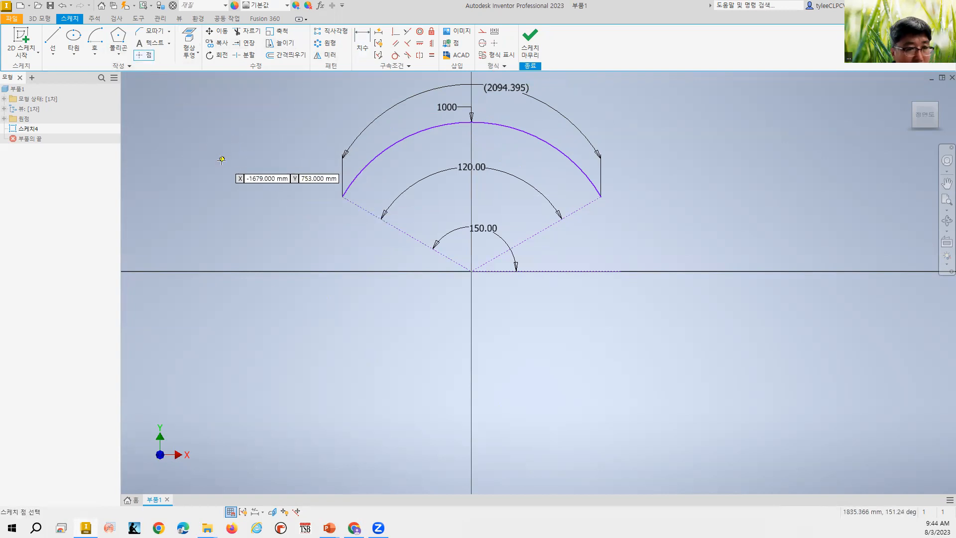
{"action": "key", "text": "Escape"}
{"action": "left_click", "coordinate": [477, 123]}
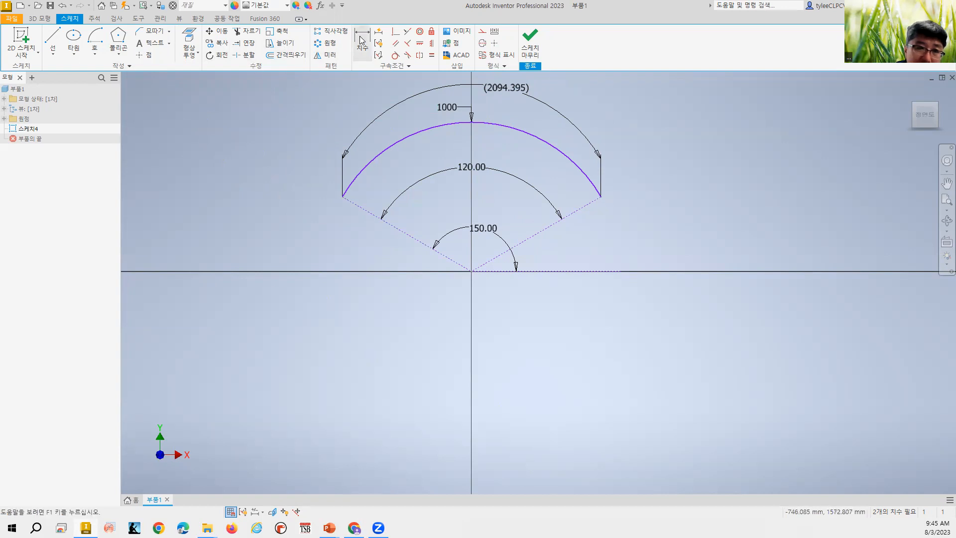
Dimension the horizontal distance between the arc's two endpoints below the centre, accepting it as a driven dimension
{"action": "left_click", "coordinate": [341, 197]}
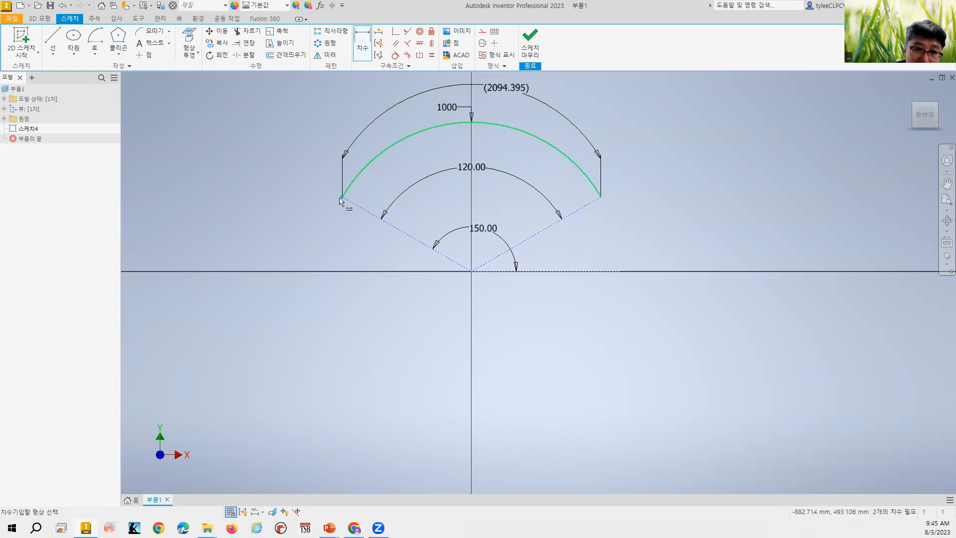
{"action": "left_click", "coordinate": [601, 198]}
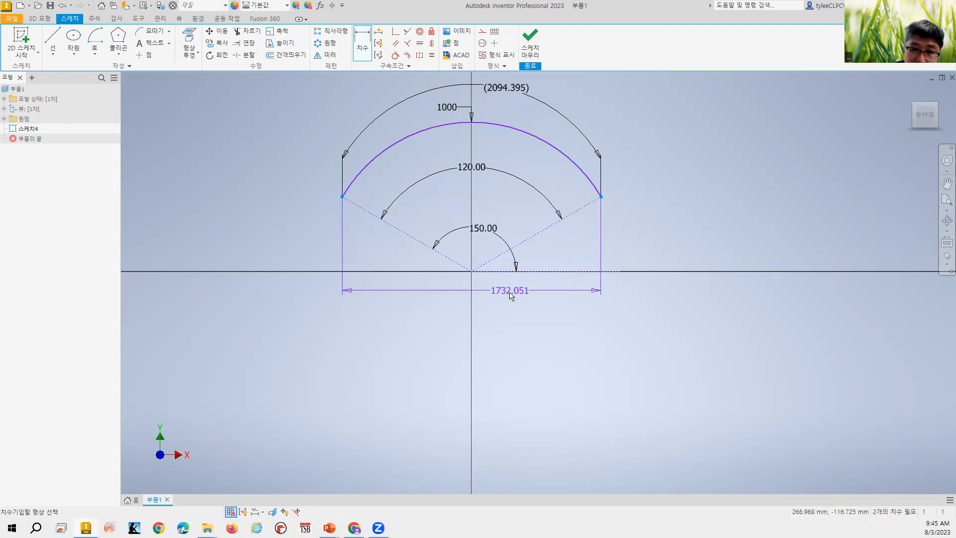
{"action": "left_click", "coordinate": [504, 309]}
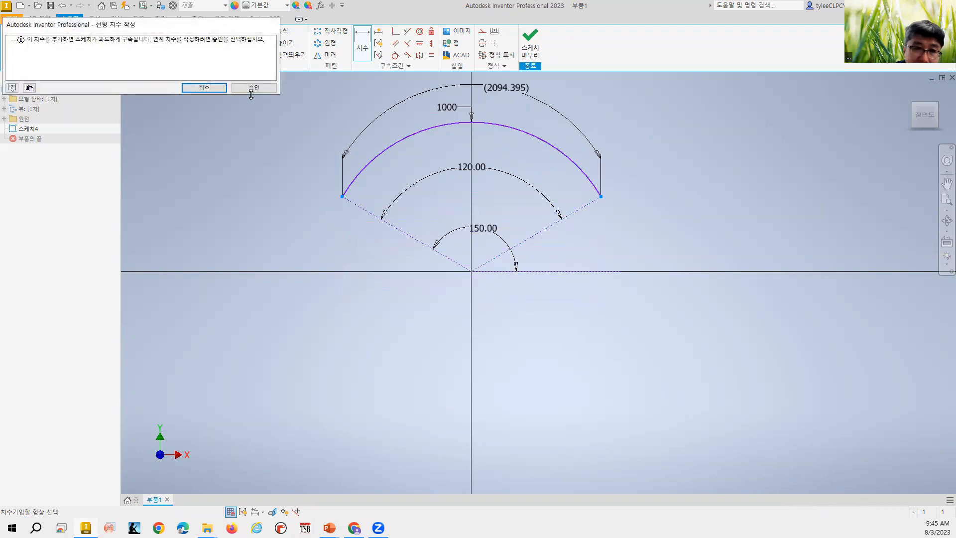
{"action": "left_click", "coordinate": [253, 88]}
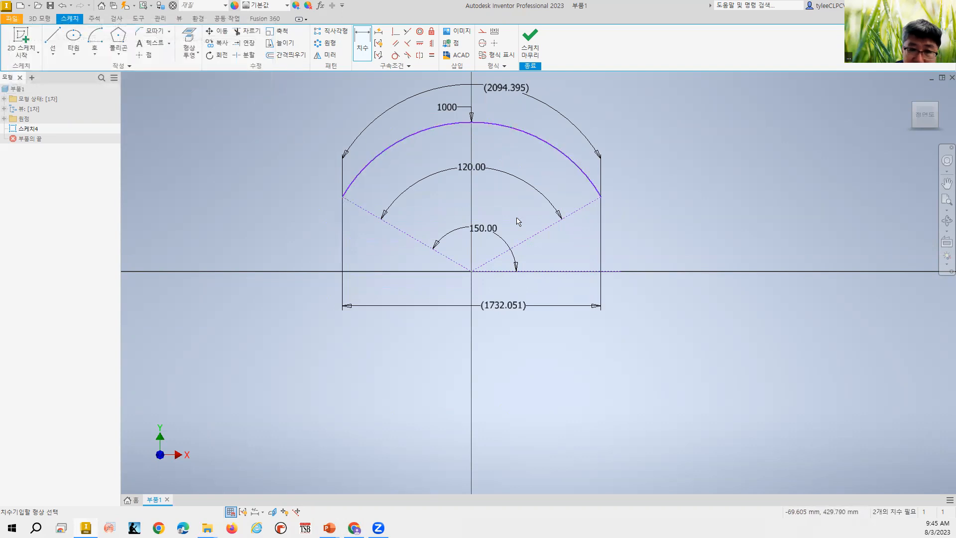
Delete the arc's 120-degree and 150-degree angle dimensions and move the endpoint distance dimension up level with the arc's endpoints
{"action": "left_click", "coordinate": [509, 175]}
{"action": "left_click", "coordinate": [552, 197]}
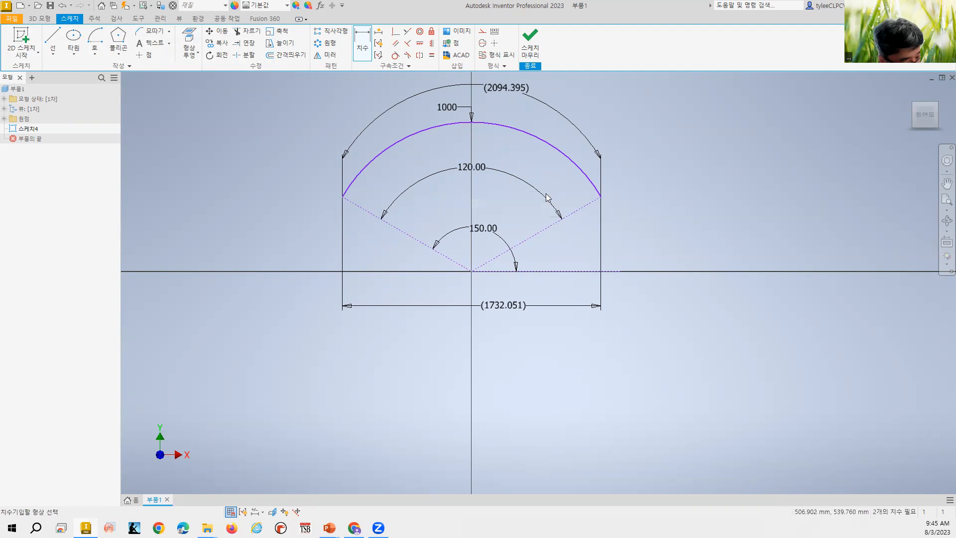
{"action": "key", "text": "Escape"}
{"action": "left_click", "coordinate": [505, 176]}
{"action": "key", "text": "Delete"}
{"action": "left_click", "coordinate": [494, 228]}
{"action": "key", "text": "Delete"}
{"action": "left_click_drag", "start_coordinate": [510, 306], "coordinate": [513, 198]}
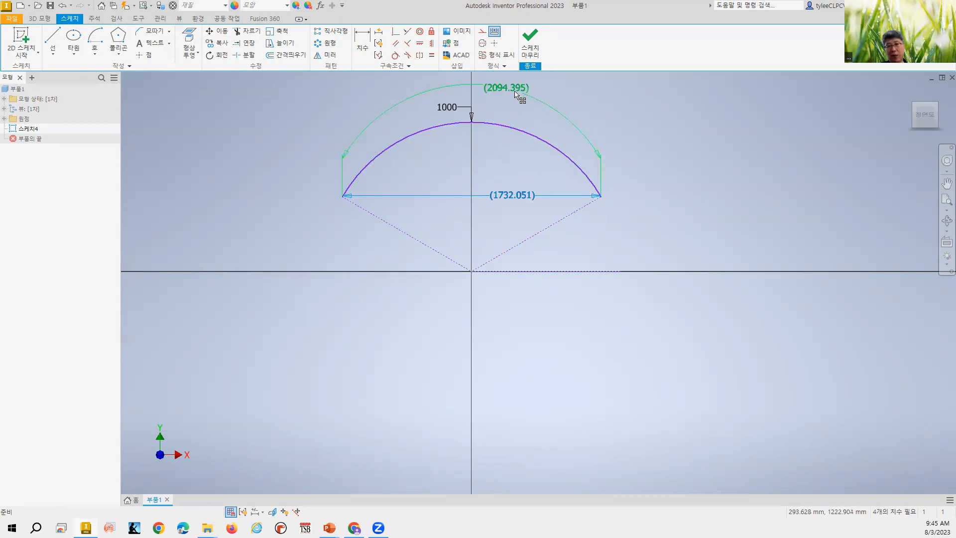
{"action": "left_click", "coordinate": [507, 199]}
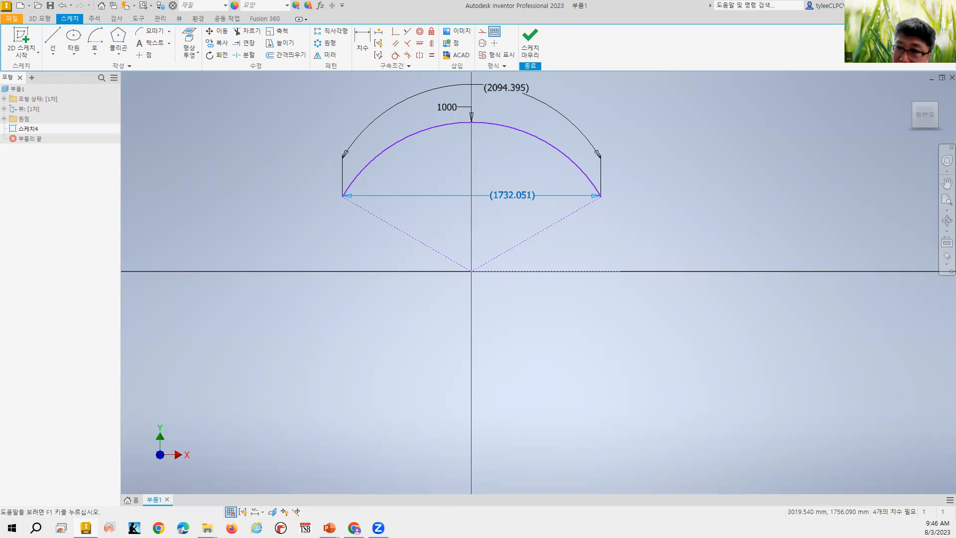
Switch to the lecture slides, go back to the sketch dimensioning slide and return to the Arc Dimension slide
{"action": "key", "text": "alt+Tab"}
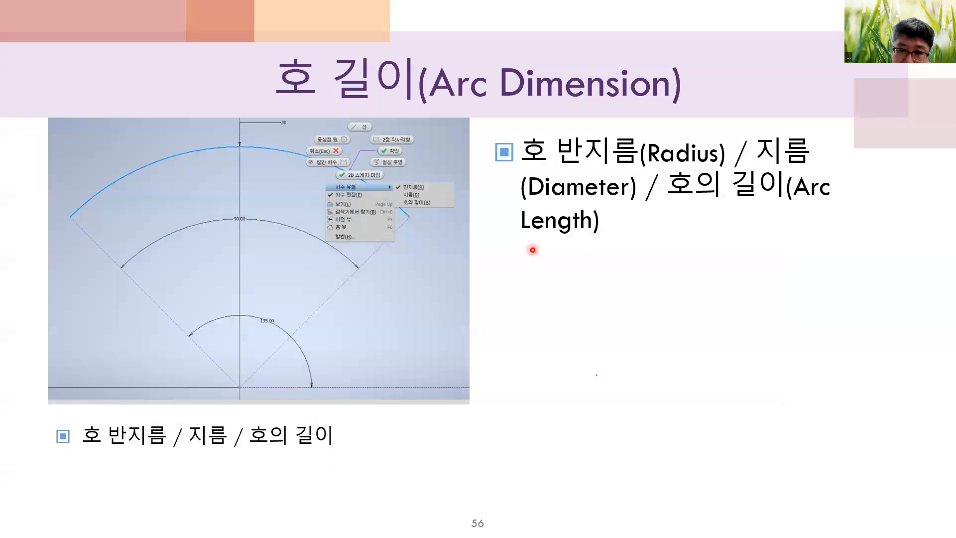
{"action": "key", "text": "Left"}
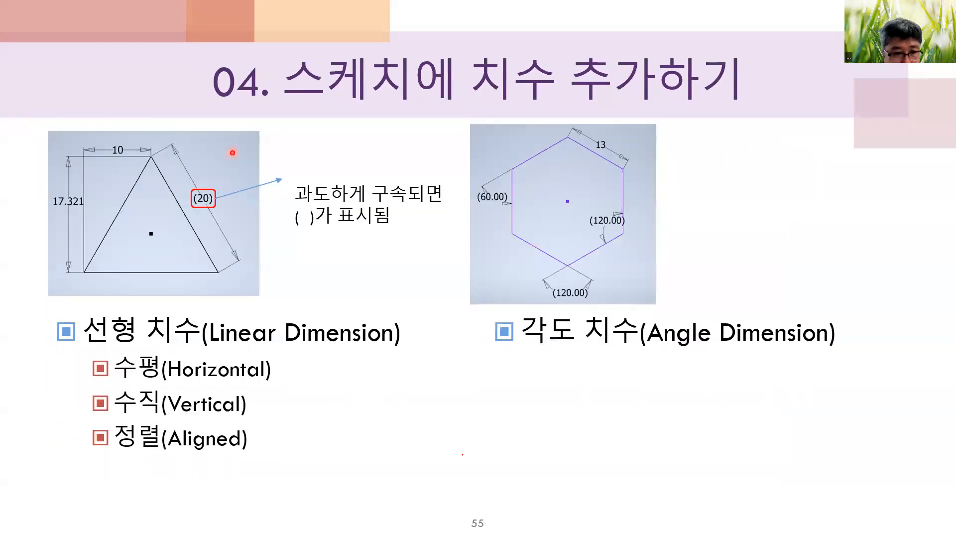
{"action": "key", "text": "Right"}
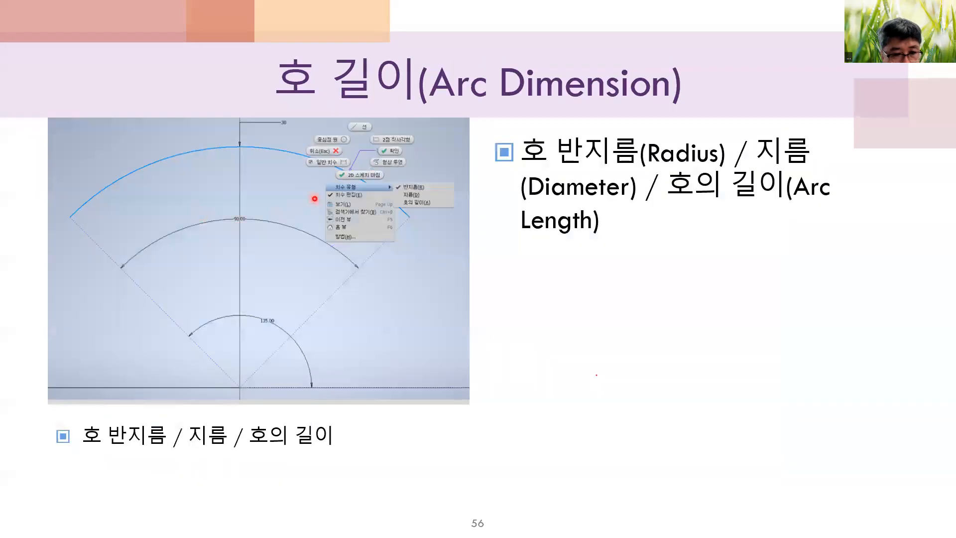
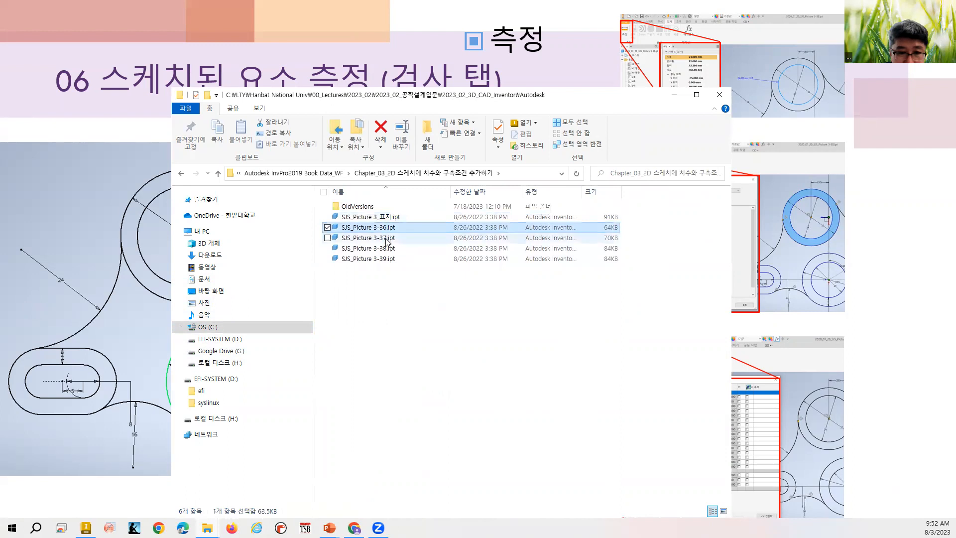
Open the sample parts SJS_Picture 3-37.ipt and SJS_Picture 3-38.ipt in turn for a look, closing each one again
{"action": "left_click", "coordinate": [389, 259]}
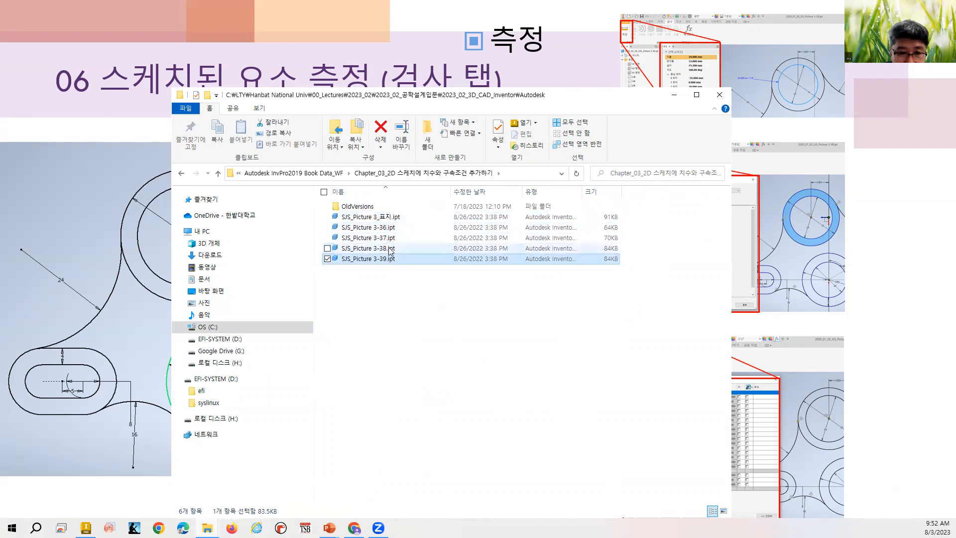
{"action": "double_click", "coordinate": [387, 239]}
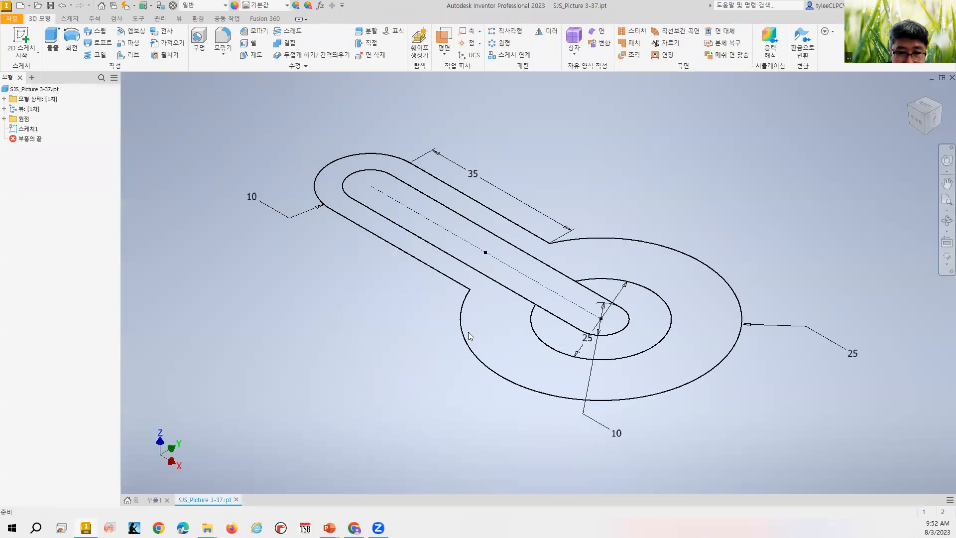
{"action": "left_click", "coordinate": [951, 77]}
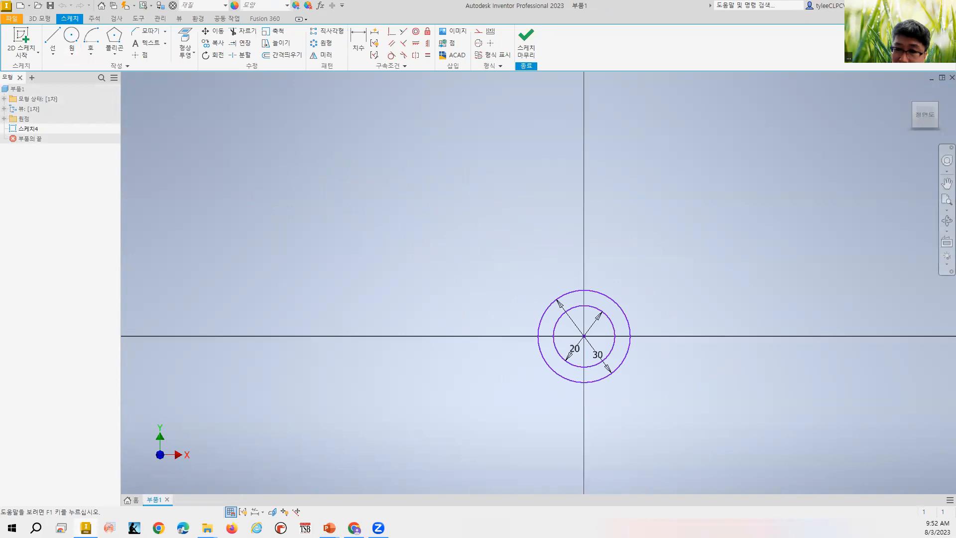
{"action": "left_click", "coordinate": [899, 5]}
{"action": "double_click", "coordinate": [409, 249]}
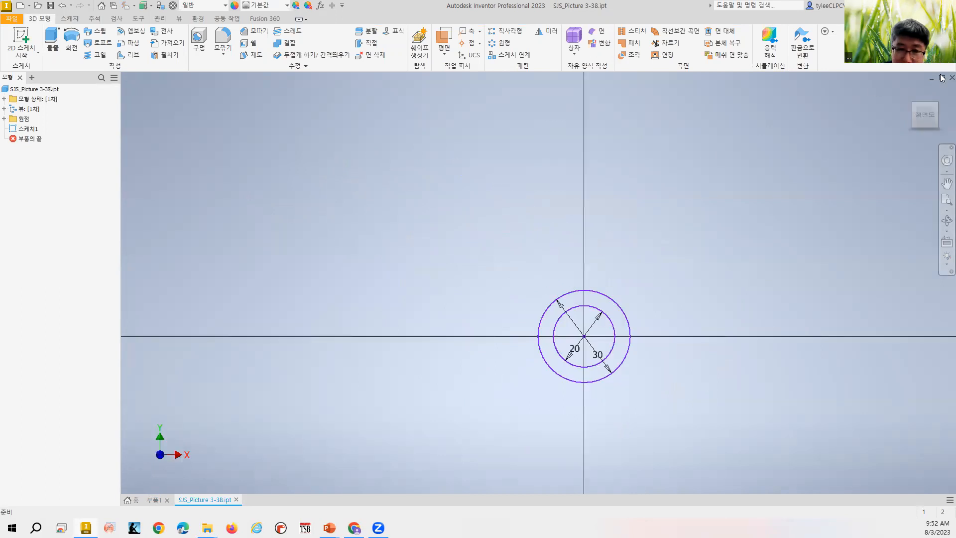
{"action": "left_click", "coordinate": [951, 77]}
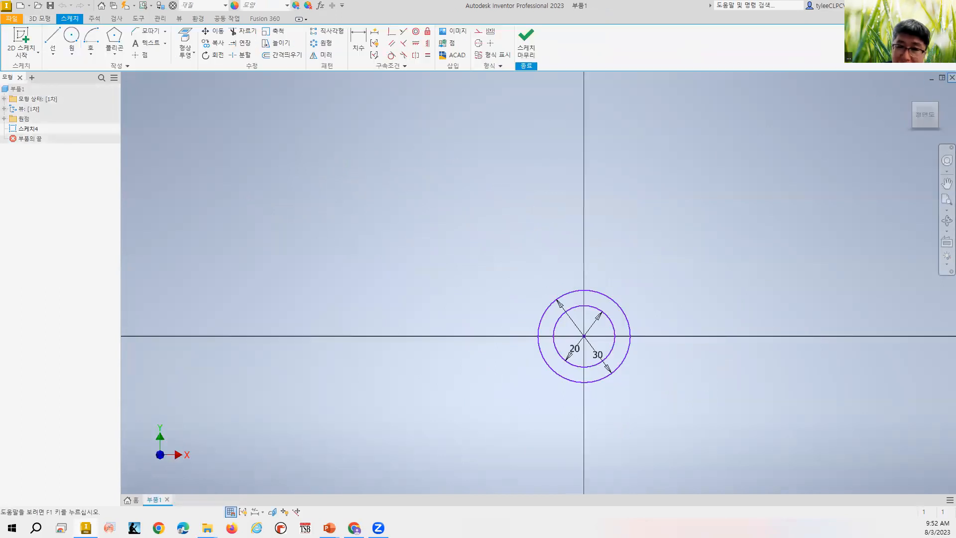
Shrink the Inventor window to sit beside the reference sketch on the lecture slide, and return to the sketch in 부품1
{"action": "left_click", "coordinate": [921, 6]}
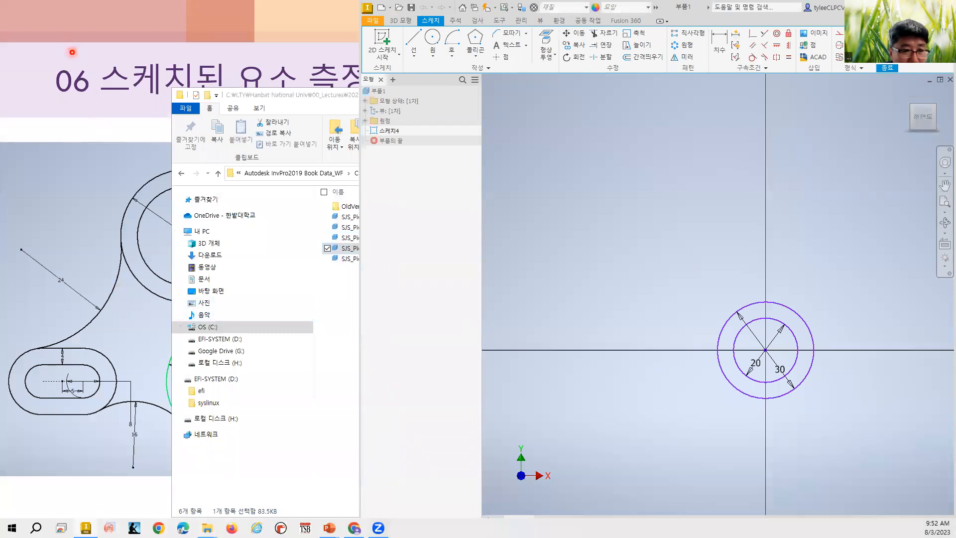
{"action": "left_click", "coordinate": [328, 112]}
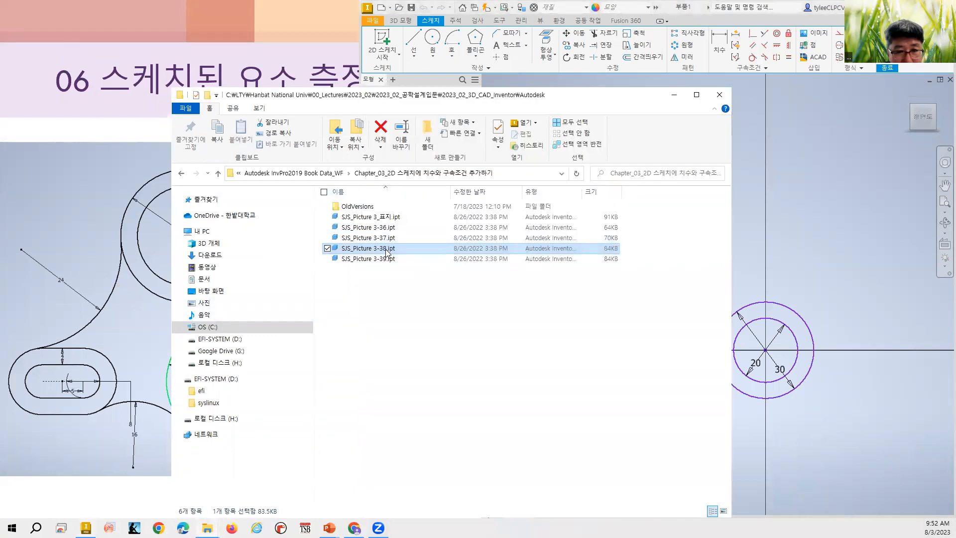
{"action": "left_click", "coordinate": [199, 43]}
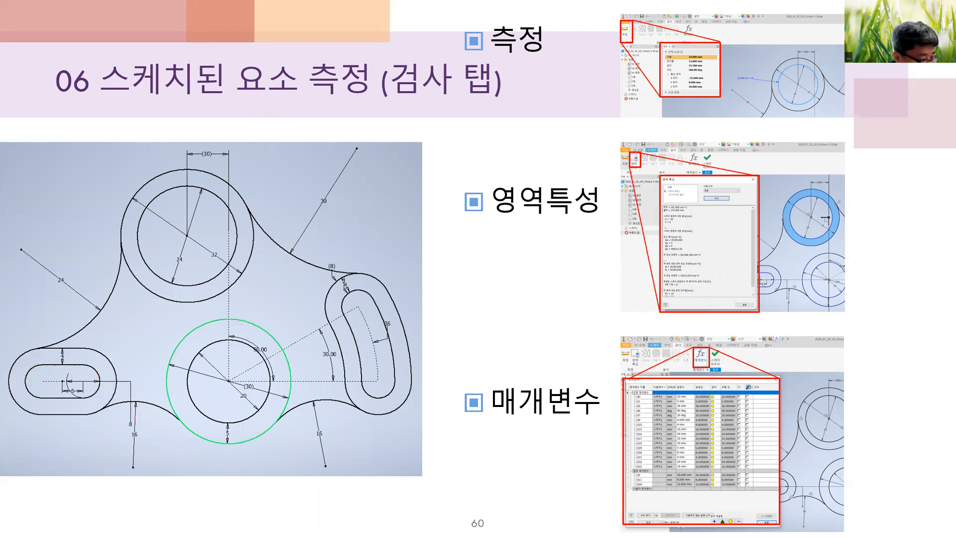
{"action": "key", "text": "alt+Tab"}
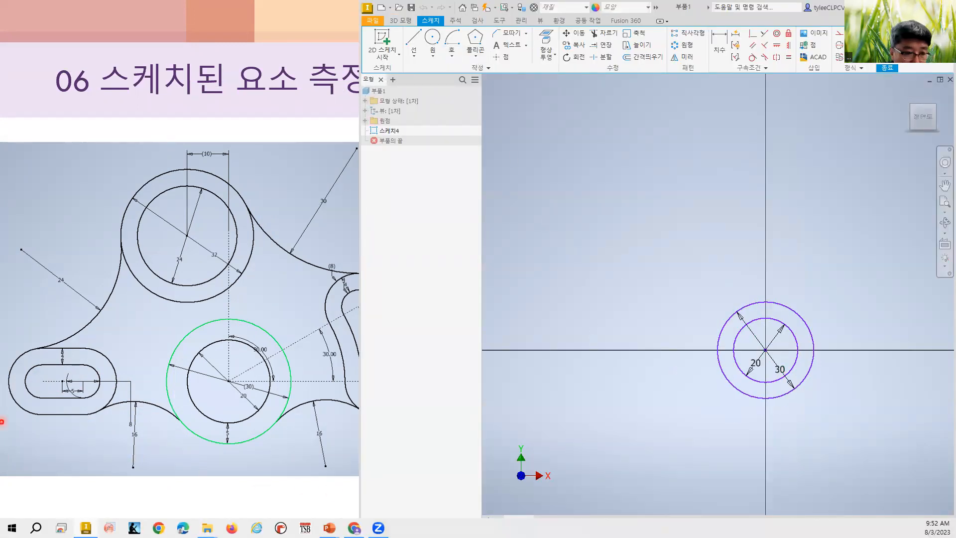
{"action": "left_click", "coordinate": [432, 55]}
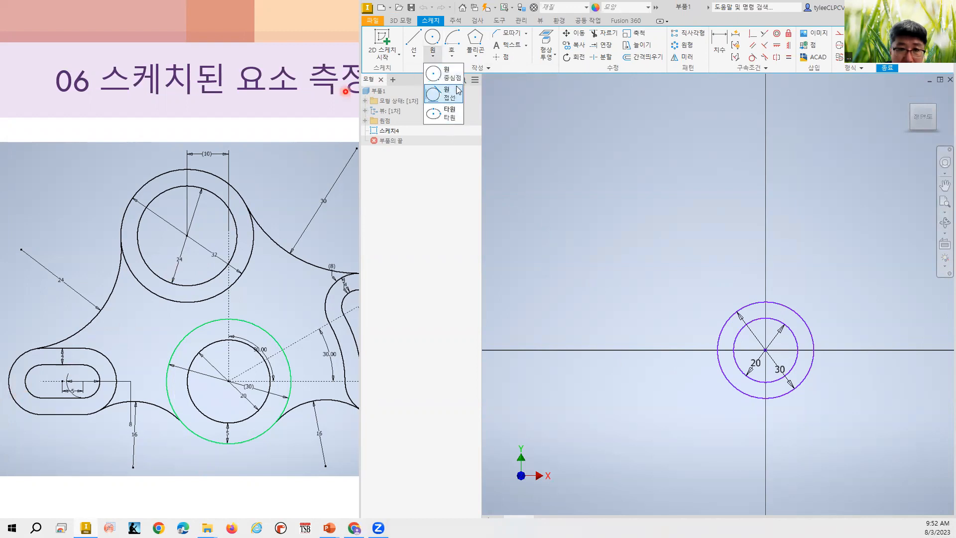
{"action": "left_click", "coordinate": [477, 57]}
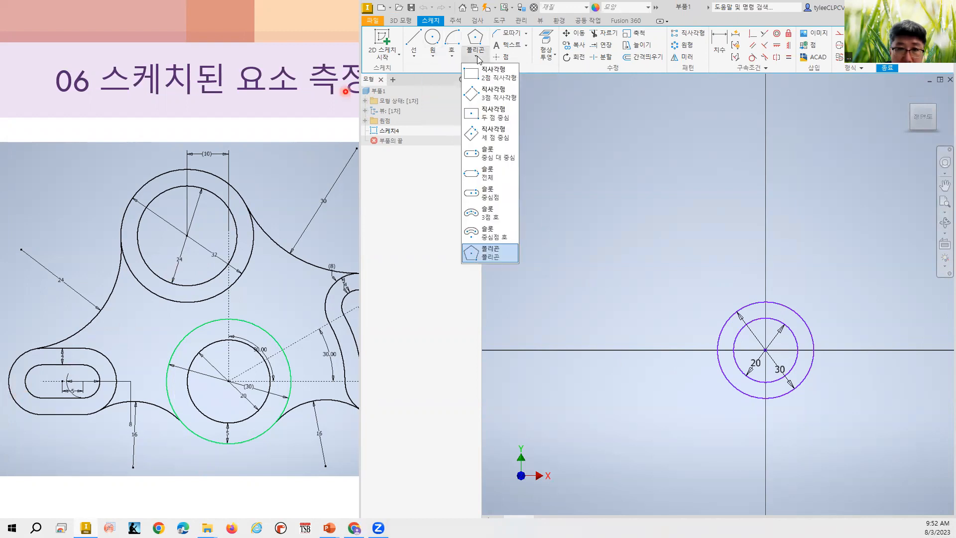
{"action": "left_click", "coordinate": [506, 195]}
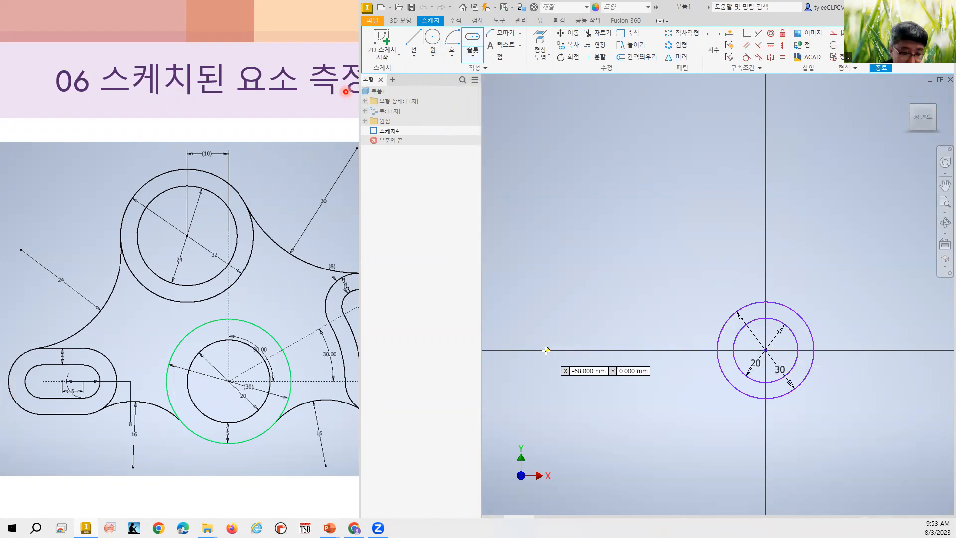
{"action": "key", "text": "Tab"}
{"action": "type", "text": "-70"}
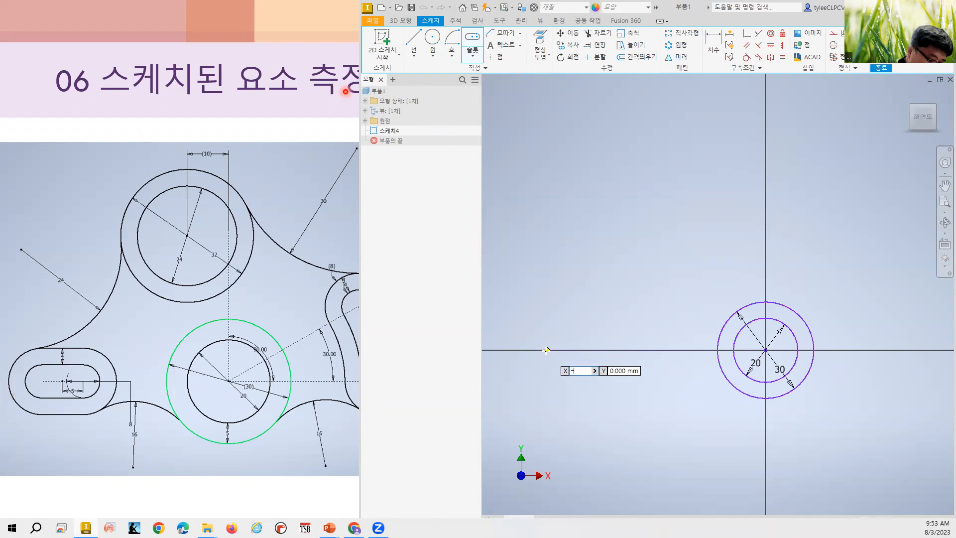
{"action": "key", "text": "Tab"}
{"action": "key", "text": "Tab"}
{"action": "key", "text": "Tab"}
{"action": "key", "text": "Tab"}
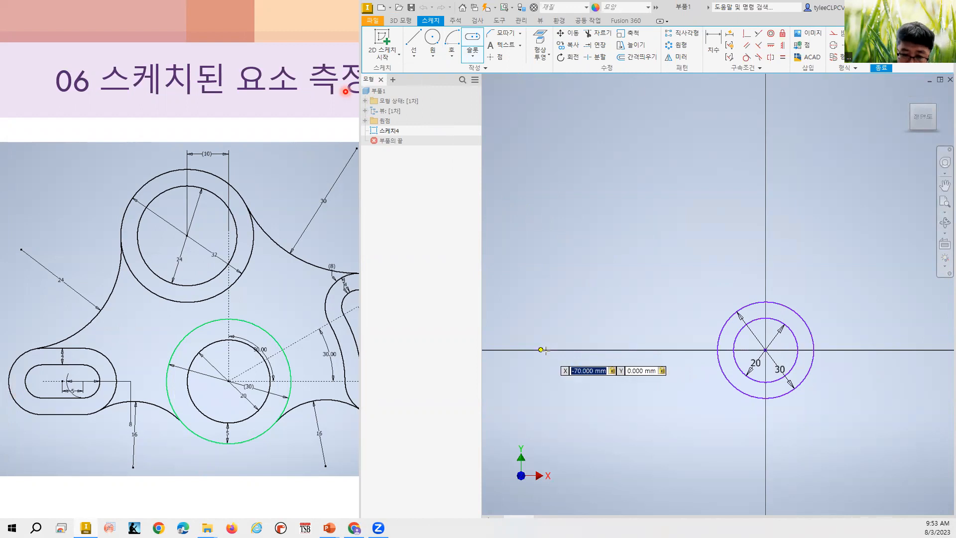
{"action": "key", "text": "Tab"}
{"action": "key", "text": "Tab"}
{"action": "key", "text": "Return"}
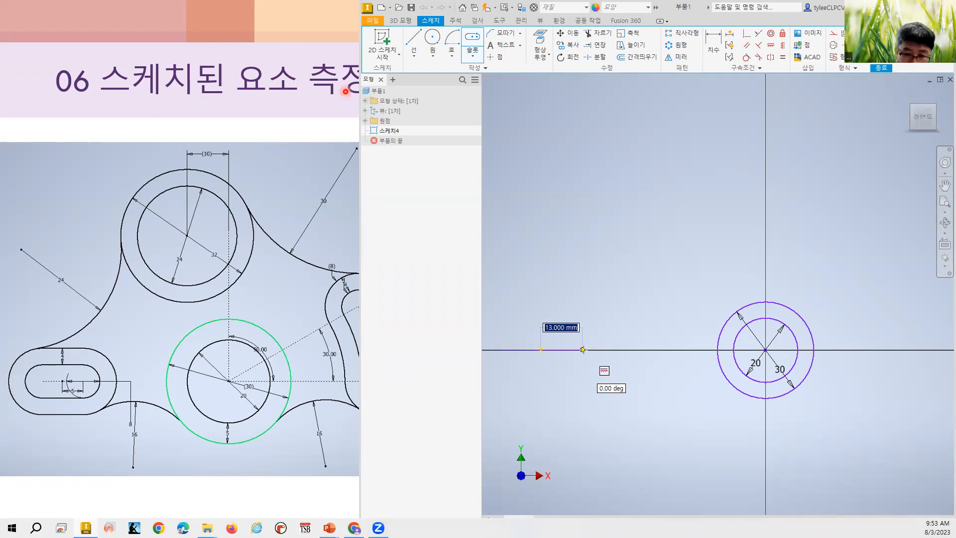
{"action": "type", "text": "20"}
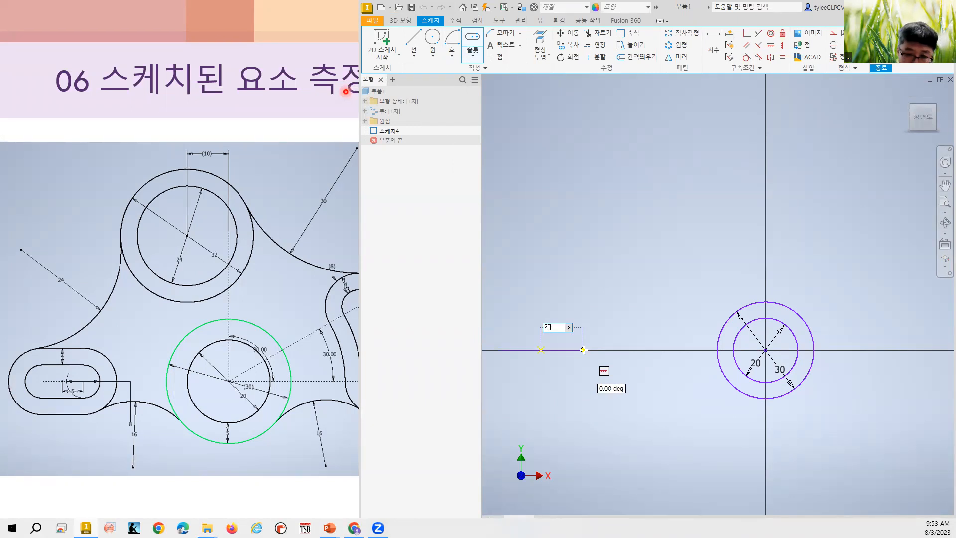
{"action": "key", "text": "Tab"}
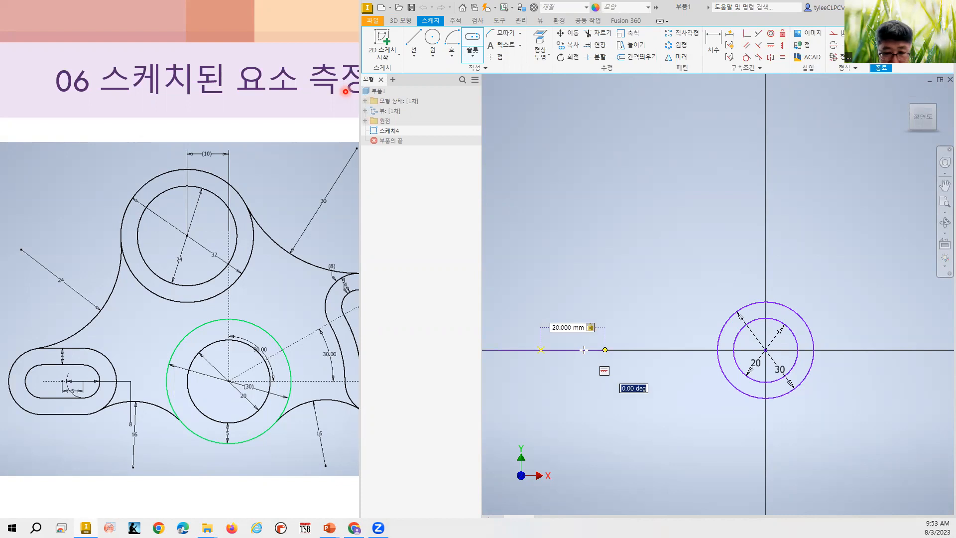
{"action": "key", "text": "Return"}
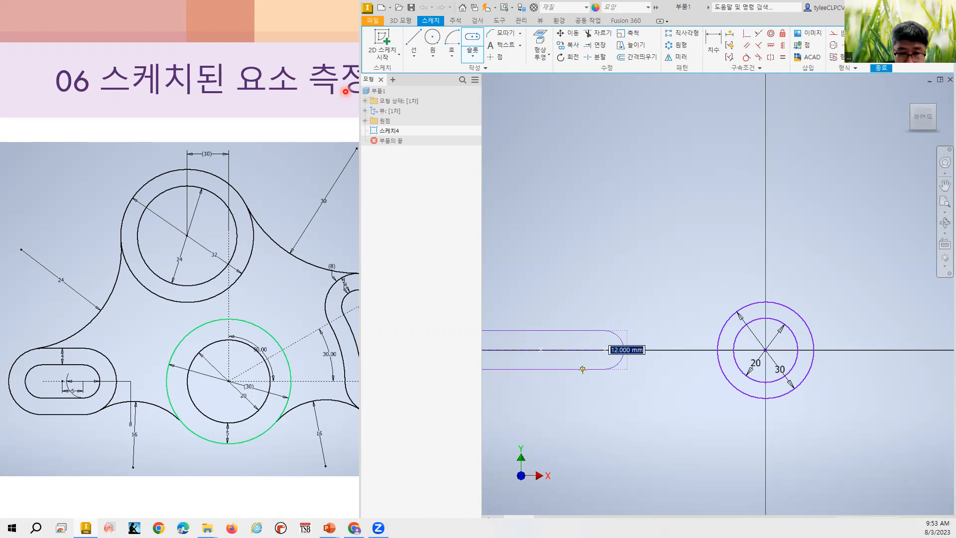
{"action": "key", "text": "Escape"}
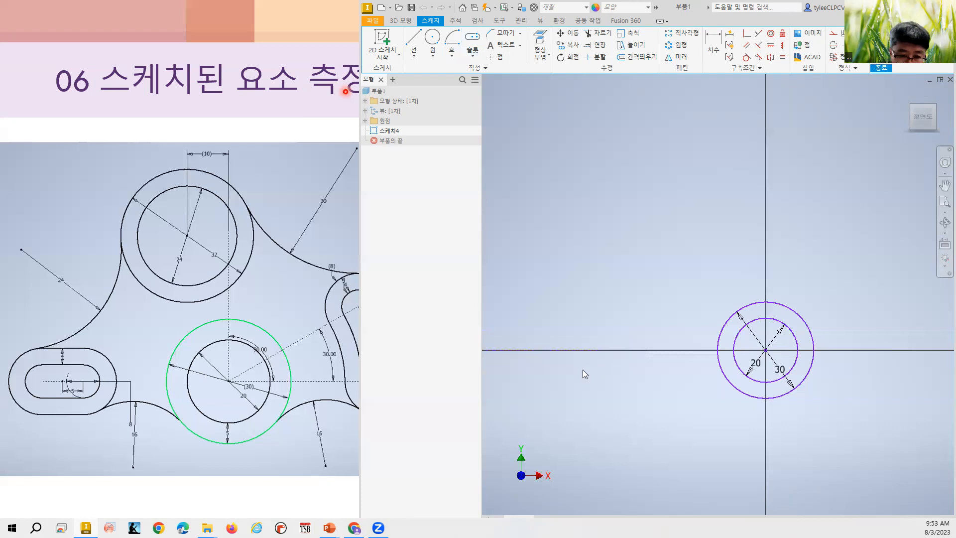
Begin a centre-point slot with its centre on the horizontal axis at X -70 mm, Y 0 mm
{"action": "left_click", "coordinate": [472, 37]}
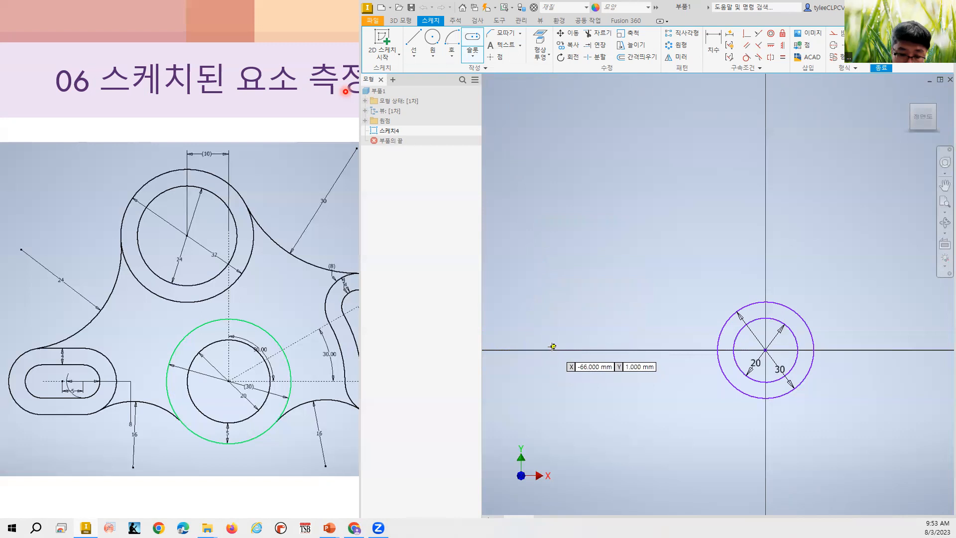
{"action": "key", "text": "Tab"}
{"action": "type", "text": "-"}
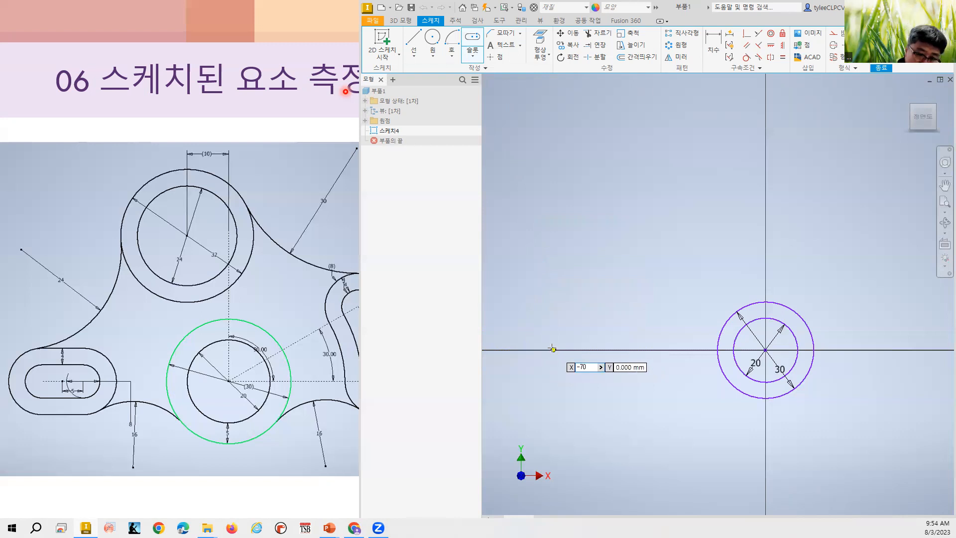
{"action": "type", "text": "70"}
{"action": "key", "text": "Tab"}
{"action": "type", "text": "0"}
{"action": "key", "text": "Tab"}
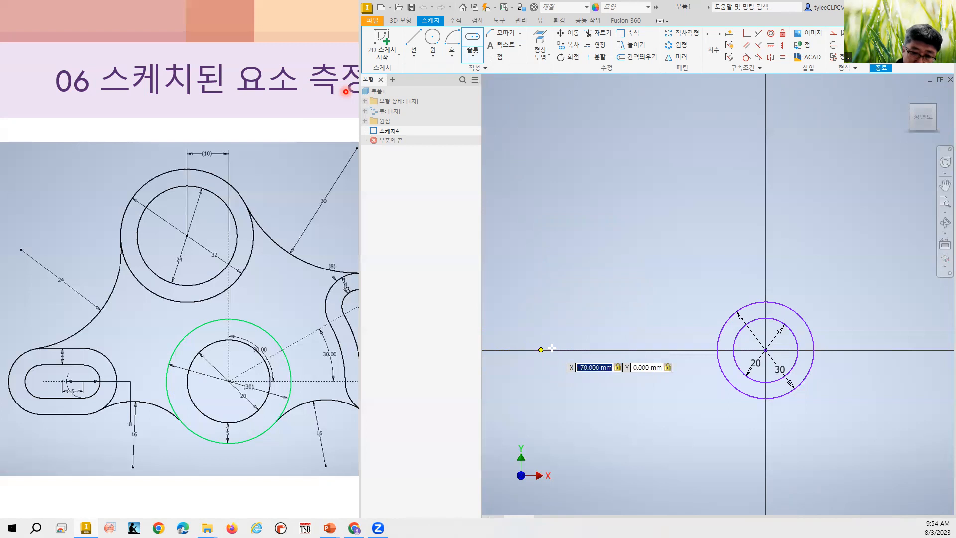
{"action": "key", "text": "Return"}
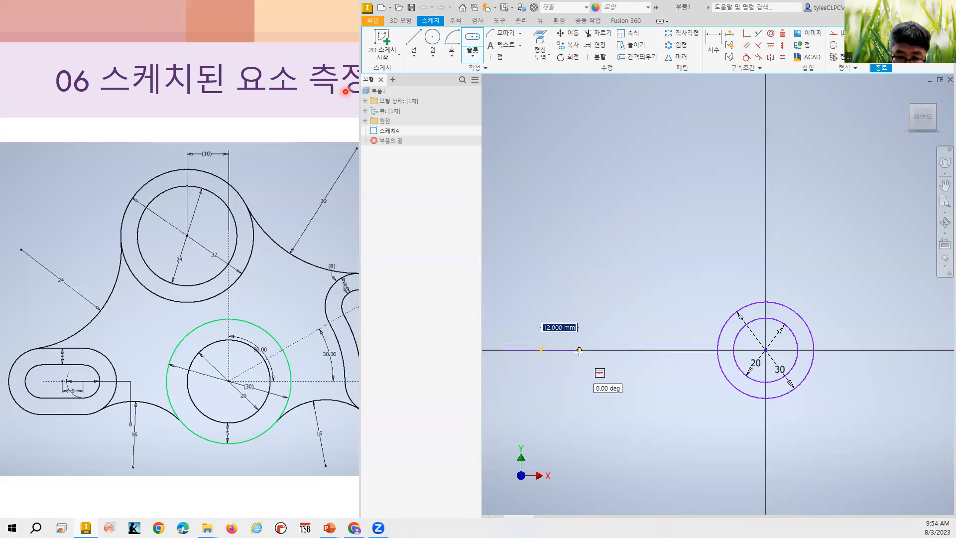
Finish the horizontal slot with 10 mm from its centre to the end-arc centre and a width of 5 mm
{"action": "type", "text": "10"}
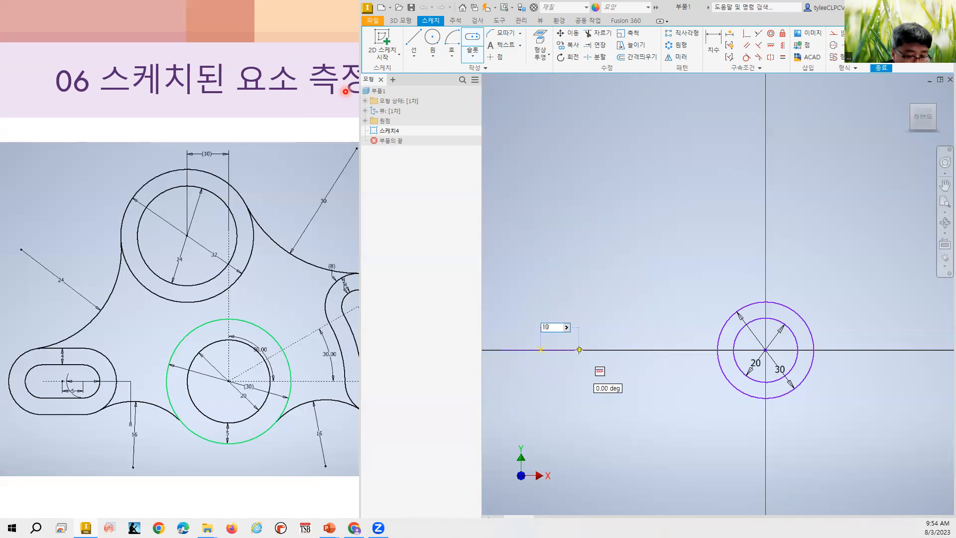
{"action": "key", "text": "Tab"}
{"action": "key", "text": "Tab"}
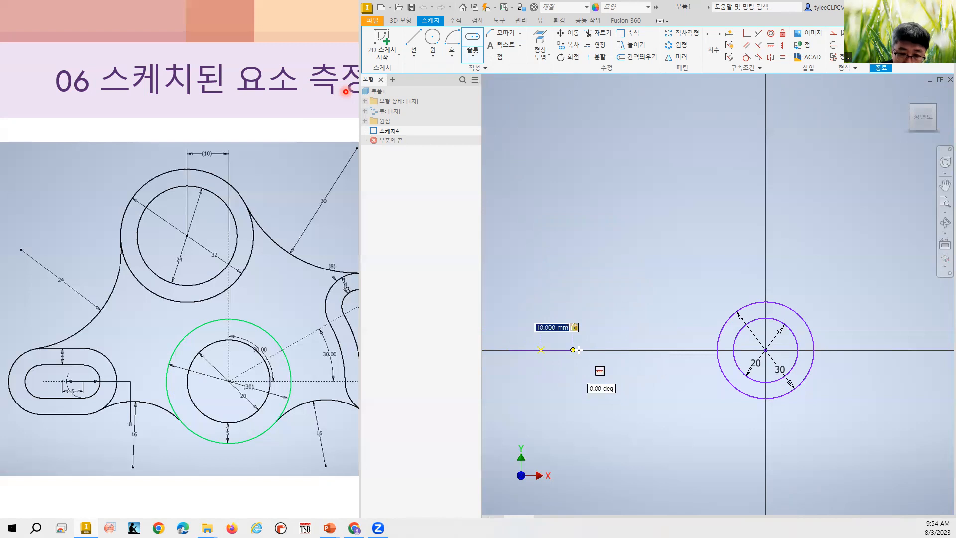
{"action": "key", "text": "Return"}
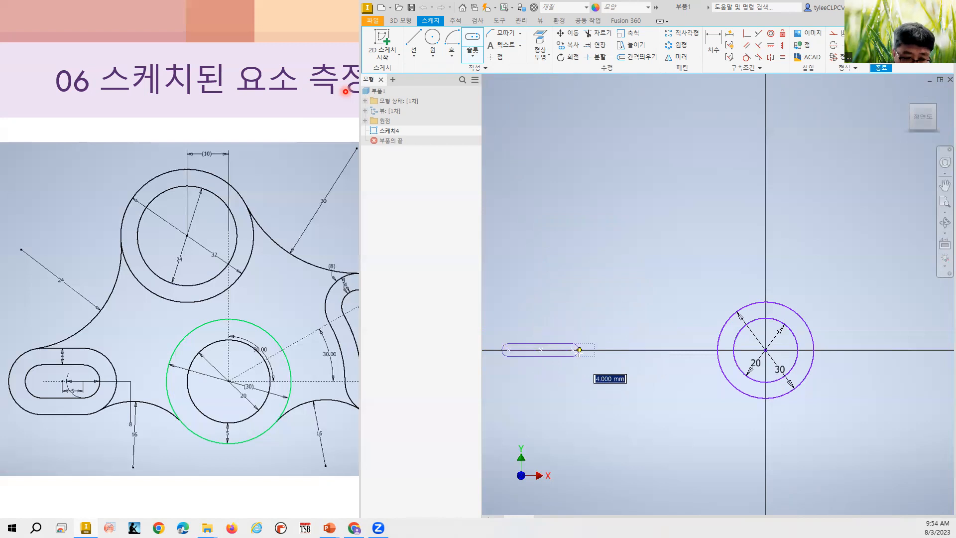
{"action": "type", "text": "5"}
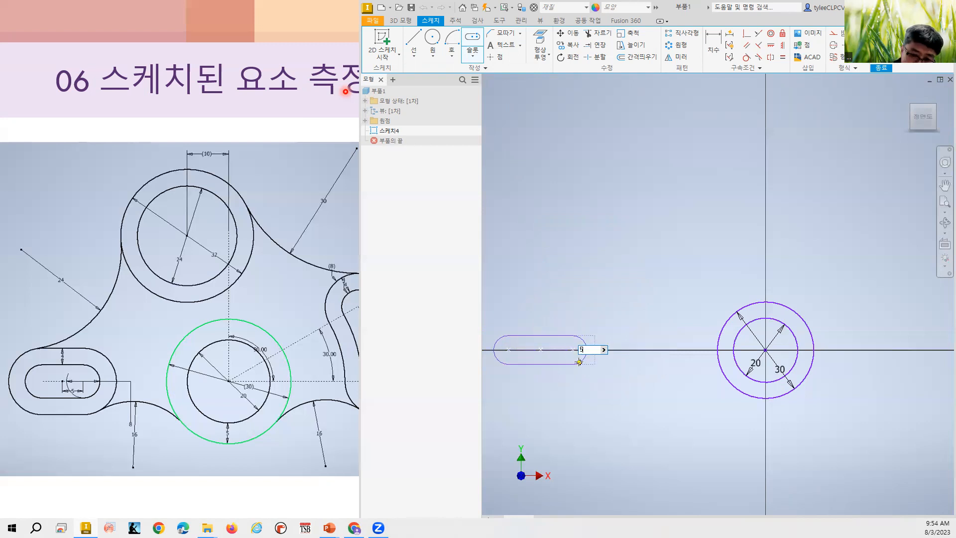
{"action": "key", "text": "Return"}
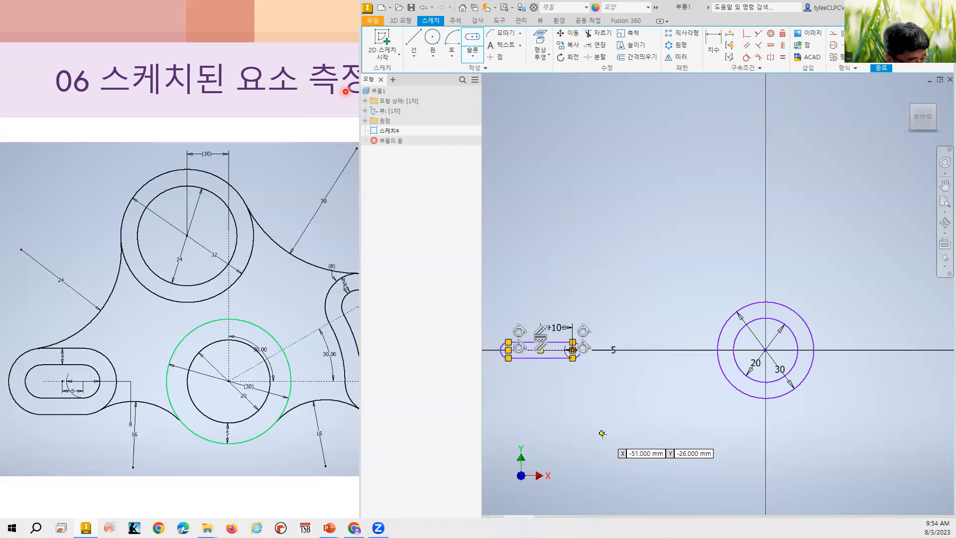
{"action": "key", "text": "Escape"}
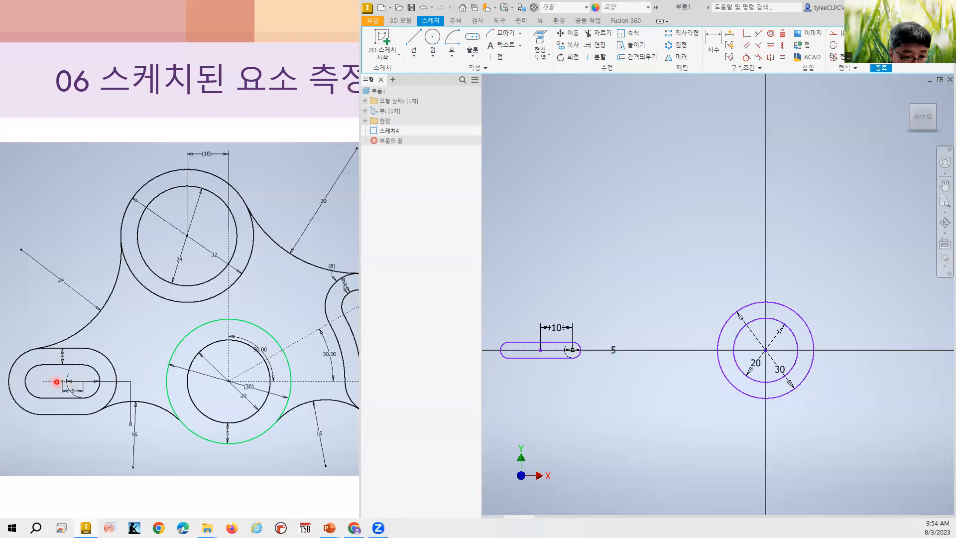
Set the distance from the slot's centre to its end-arc centre to 5 mm
{"action": "double_click", "coordinate": [557, 330]}
{"action": "type", "text": "5"}
{"action": "key", "text": "Return"}
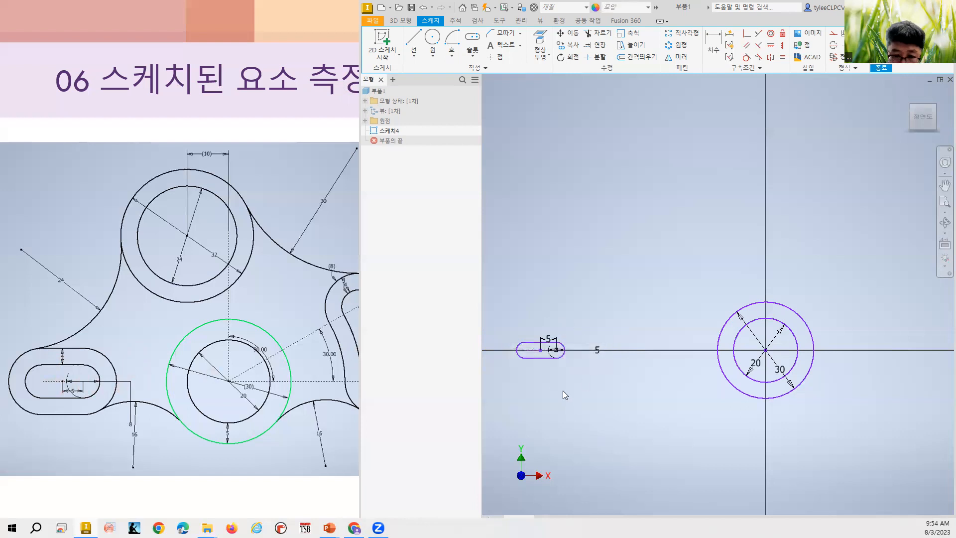
Offset the slot's outline outward by 4 mm to form a concentric outer slot
{"action": "scroll", "coordinate": [525, 383], "scroll_direction": "down", "scroll_amount": 3}
{"action": "scroll", "coordinate": [525, 386], "scroll_direction": "up", "scroll_amount": 4}
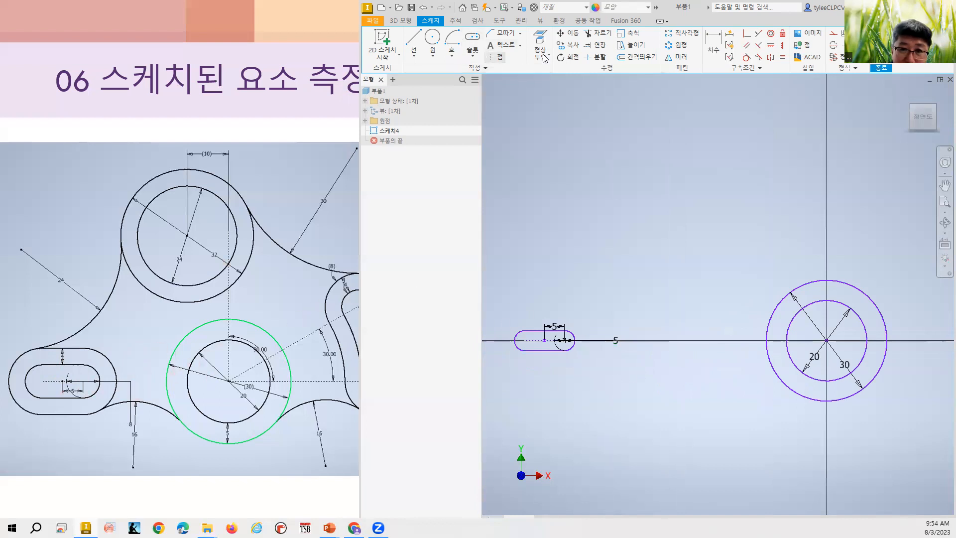
{"action": "left_click", "coordinate": [623, 59]}
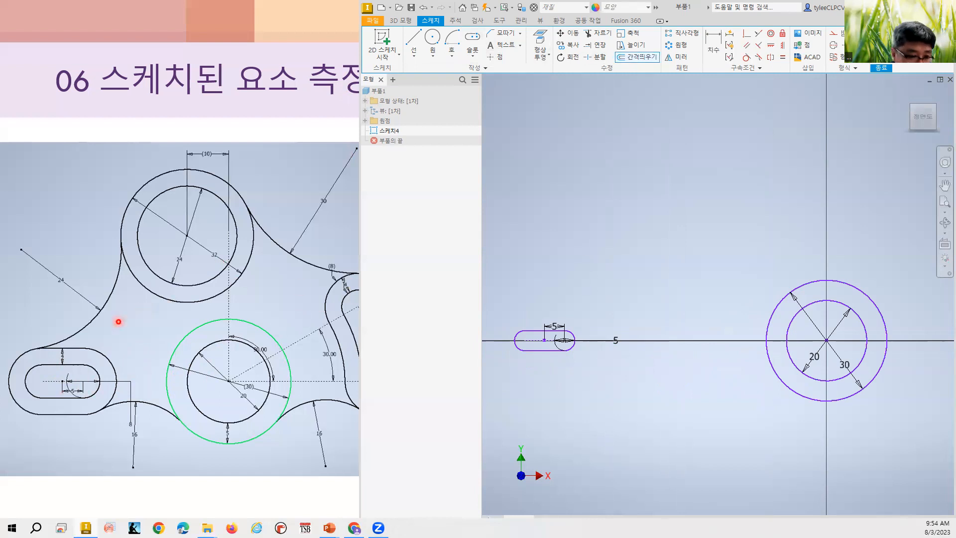
{"action": "left_click", "coordinate": [532, 331]}
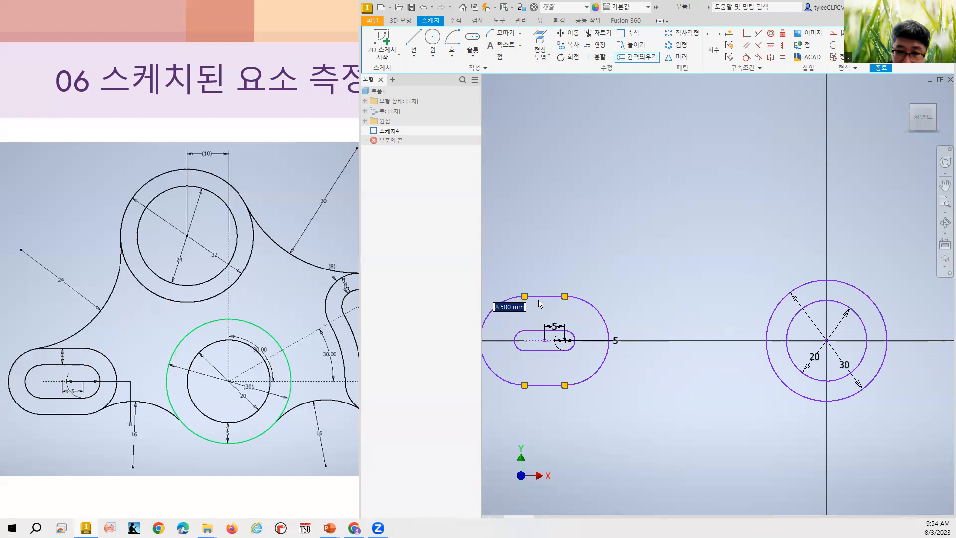
{"action": "type", "text": "4"}
{"action": "key", "text": "Return"}
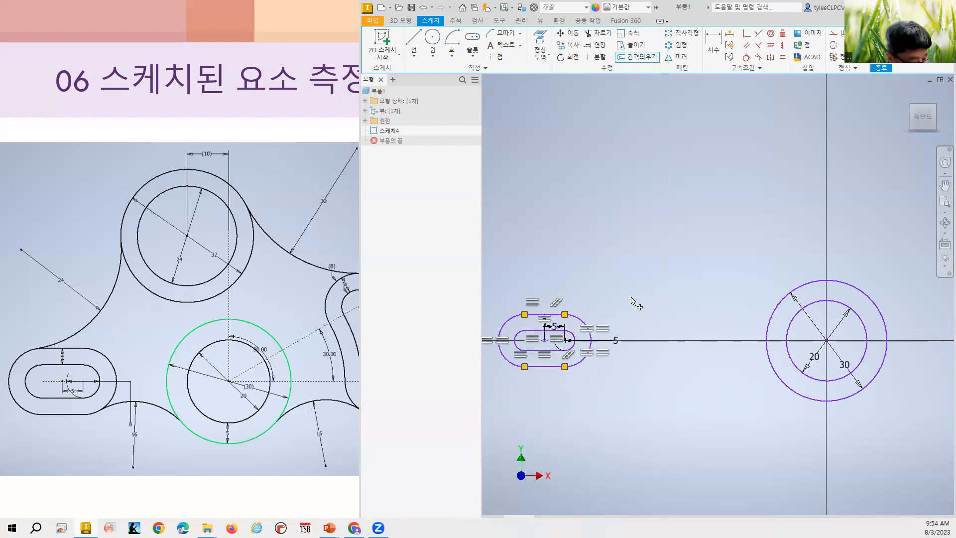
Reposition the outer slot's 4 mm offset dimension farther left, clear of the slot's centre-distance dimension
{"action": "key", "text": "Escape"}
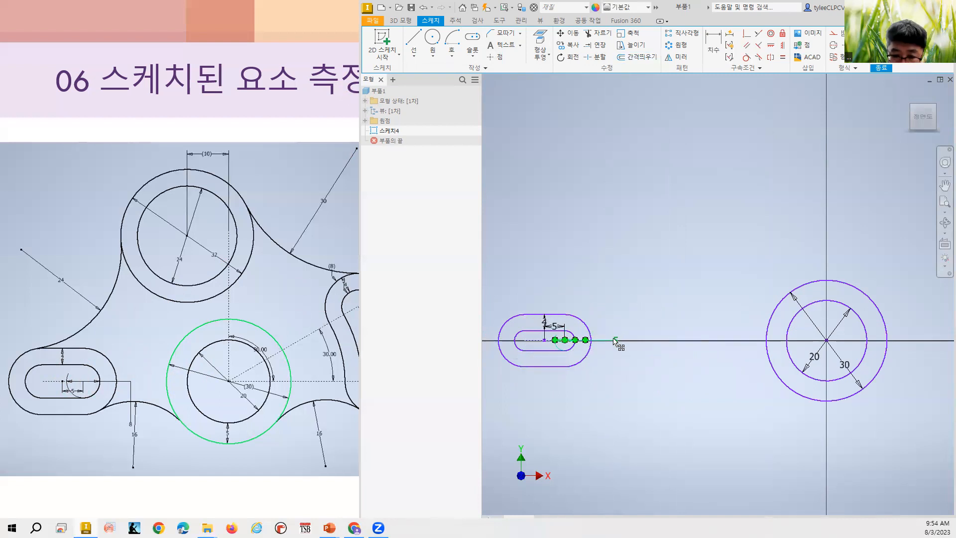
{"action": "left_click_drag", "start_coordinate": [545, 321], "coordinate": [528, 331]}
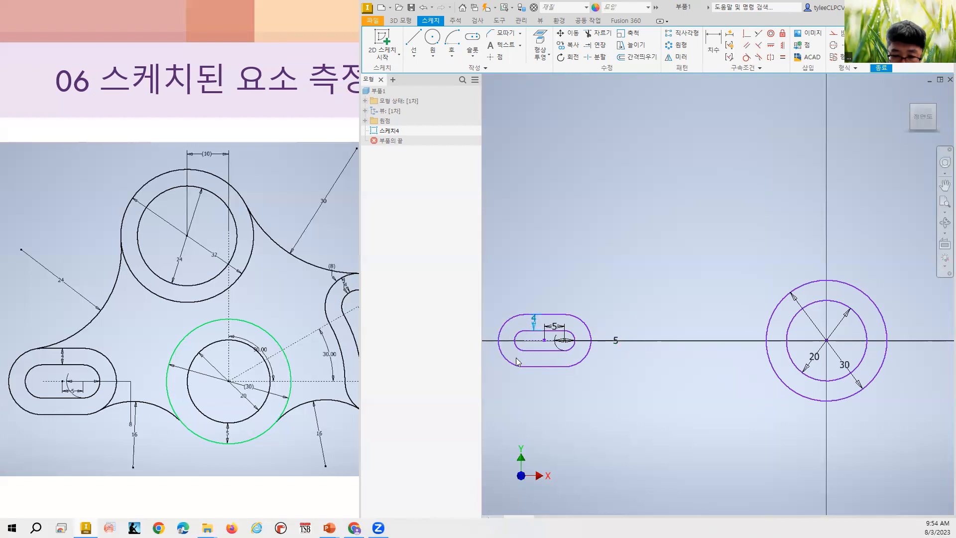
{"action": "left_click", "coordinate": [534, 325]}
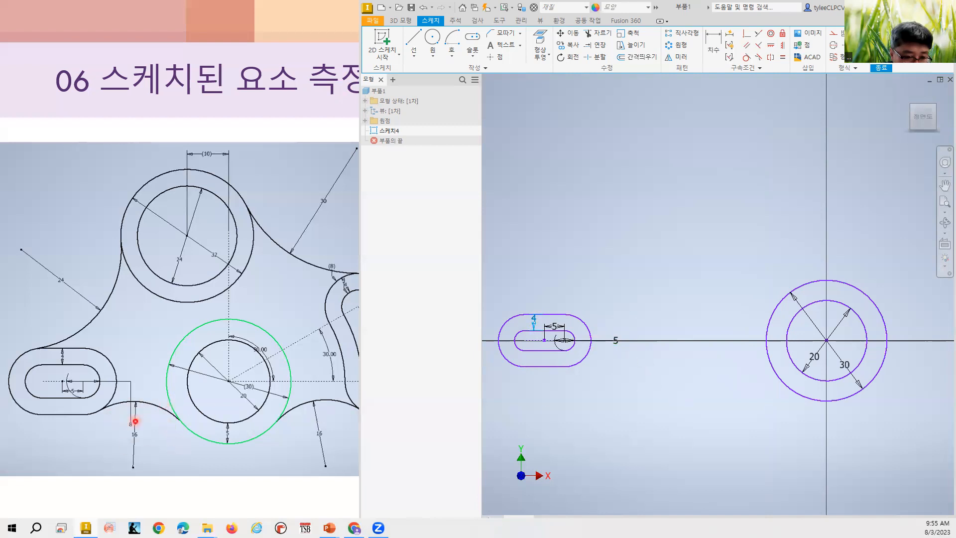
Draw a three-point arc of radius 60 mm from the outer slot's lower right end to the lower left of the outer circle
{"action": "scroll", "coordinate": [690, 441], "scroll_direction": "down", "scroll_amount": 2}
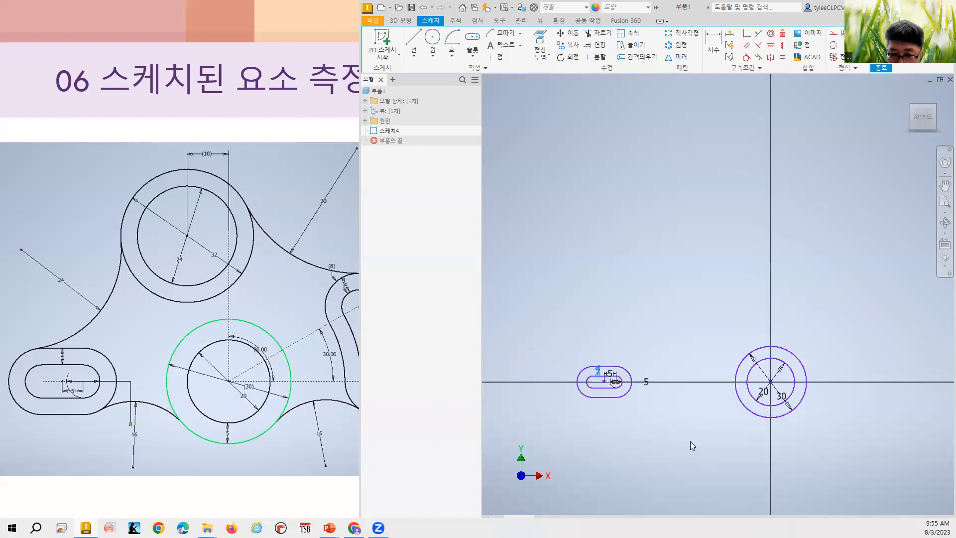
{"action": "scroll", "coordinate": [680, 447], "scroll_direction": "up", "scroll_amount": 2}
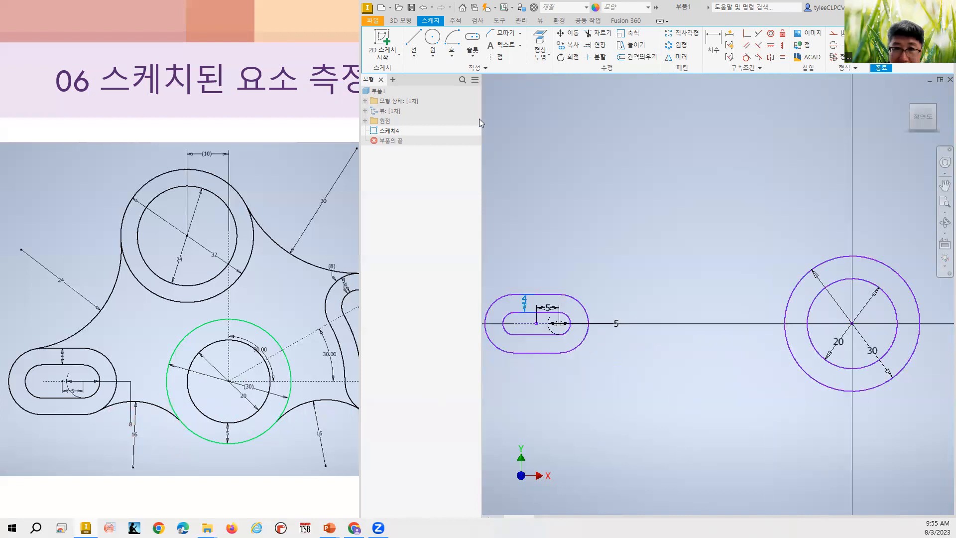
{"action": "left_click", "coordinate": [453, 54]}
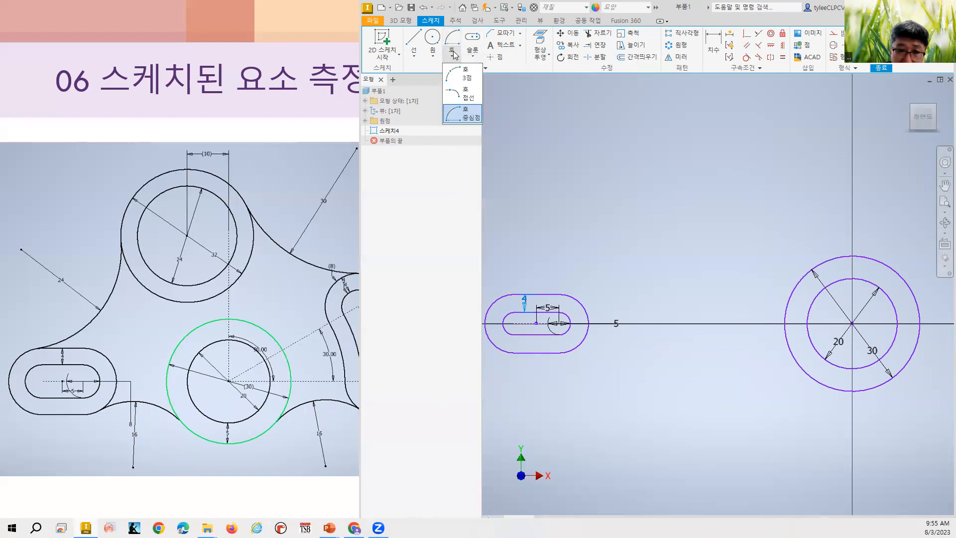
{"action": "left_click", "coordinate": [462, 75]}
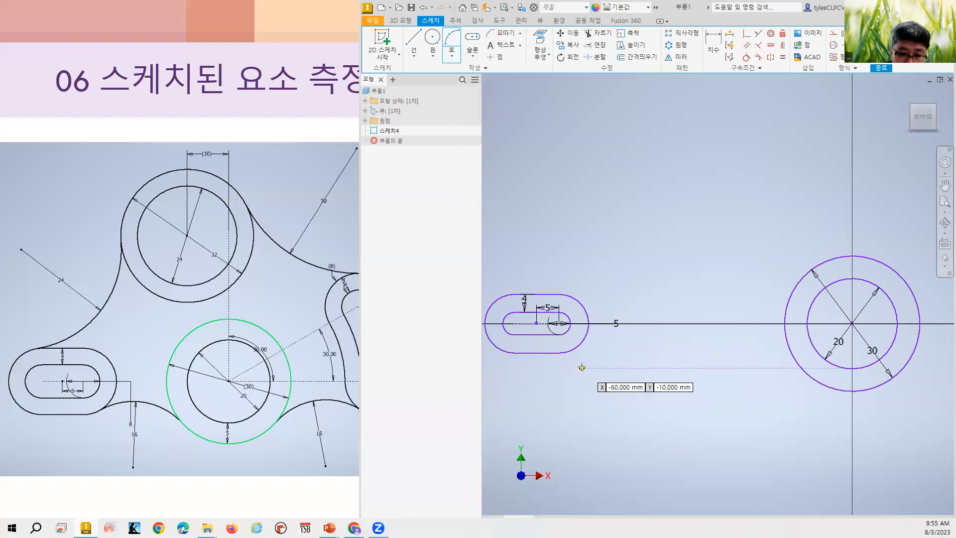
{"action": "left_click", "coordinate": [571, 350]}
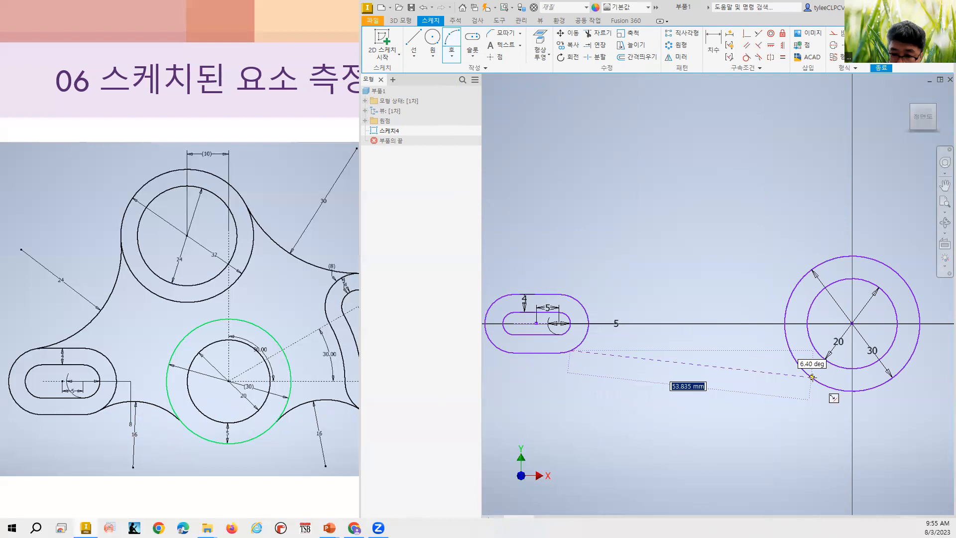
{"action": "left_click", "coordinate": [812, 377]}
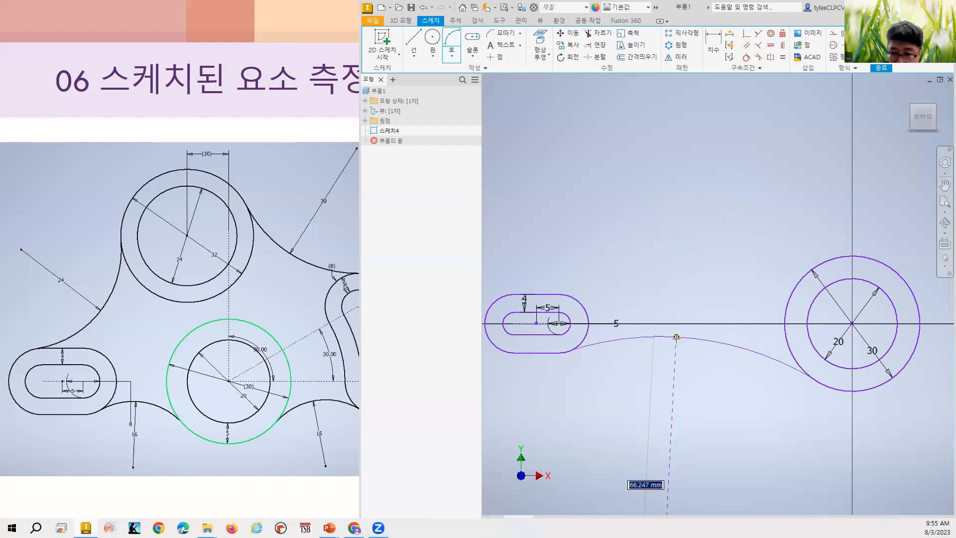
{"action": "type", "text": "60"}
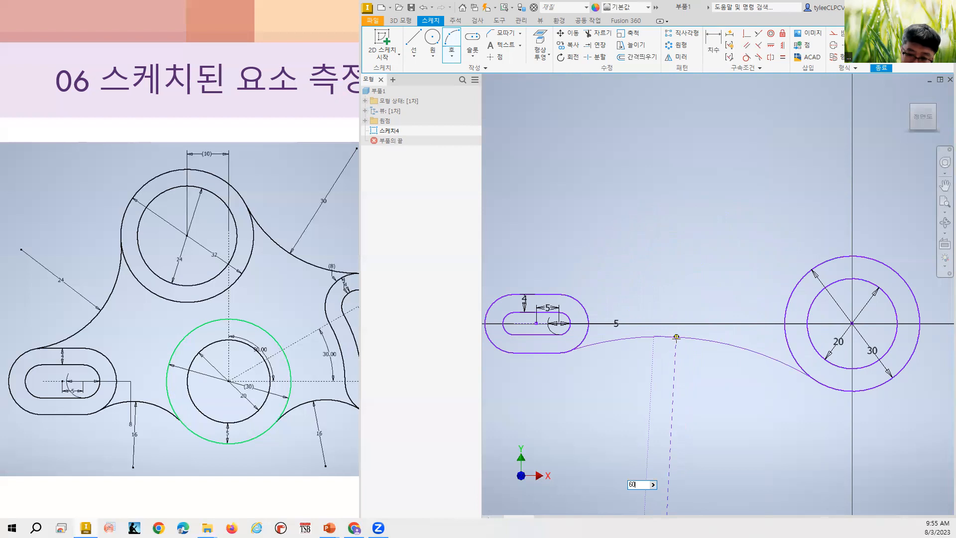
{"action": "key", "text": "Return"}
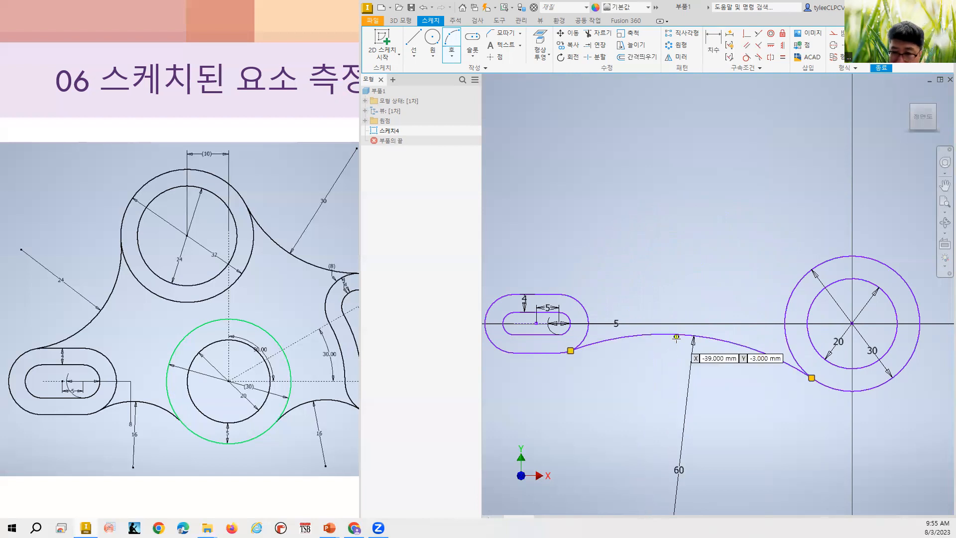
{"action": "scroll", "coordinate": [739, 418], "scroll_direction": "up", "scroll_amount": 2}
{"action": "scroll", "coordinate": [742, 416], "scroll_direction": "down", "scroll_amount": 5}
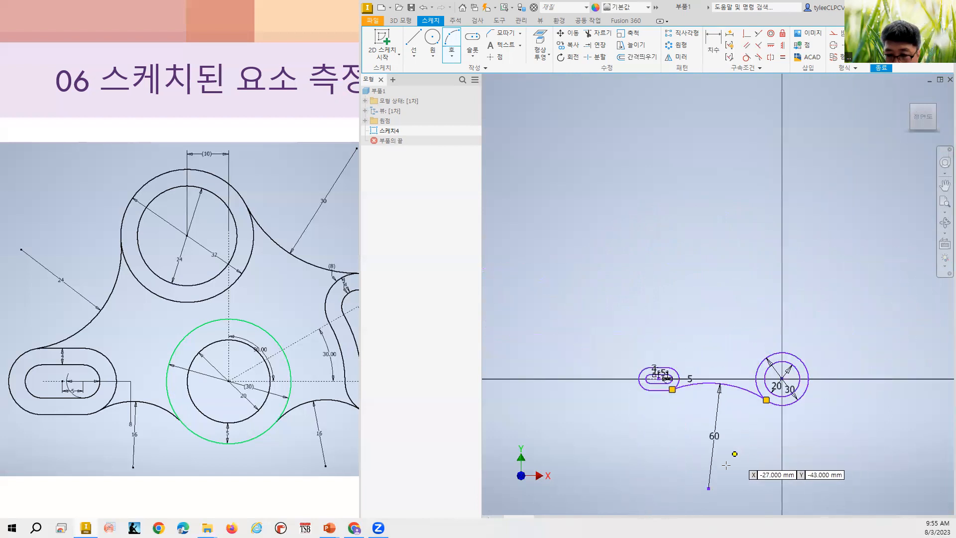
{"action": "scroll", "coordinate": [699, 502], "scroll_direction": "up", "scroll_amount": 2}
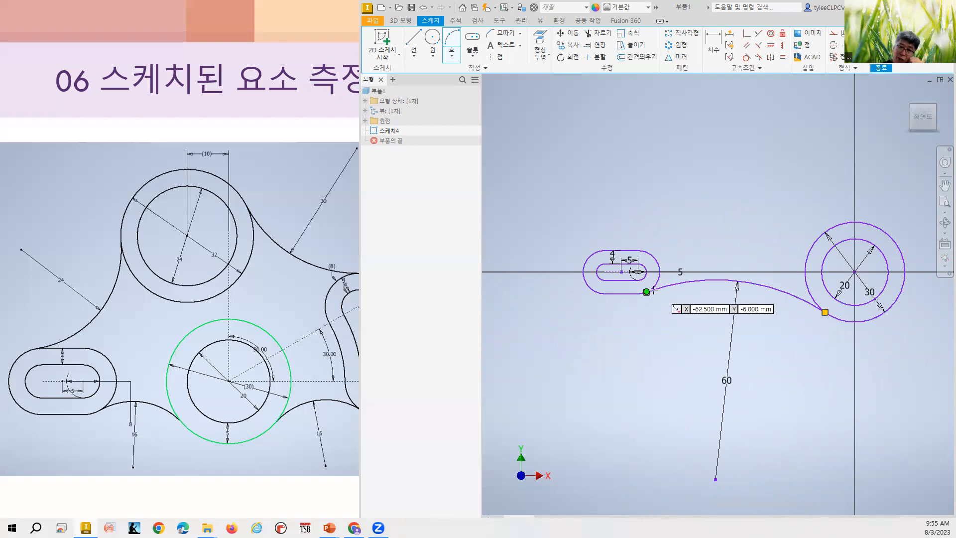
{"action": "left_click", "coordinate": [784, 300]}
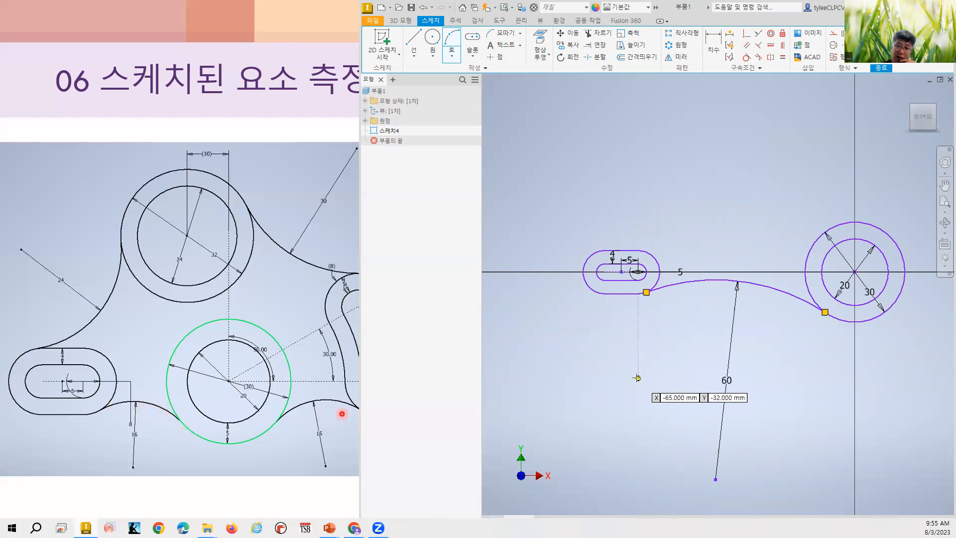
{"action": "key", "text": "Escape"}
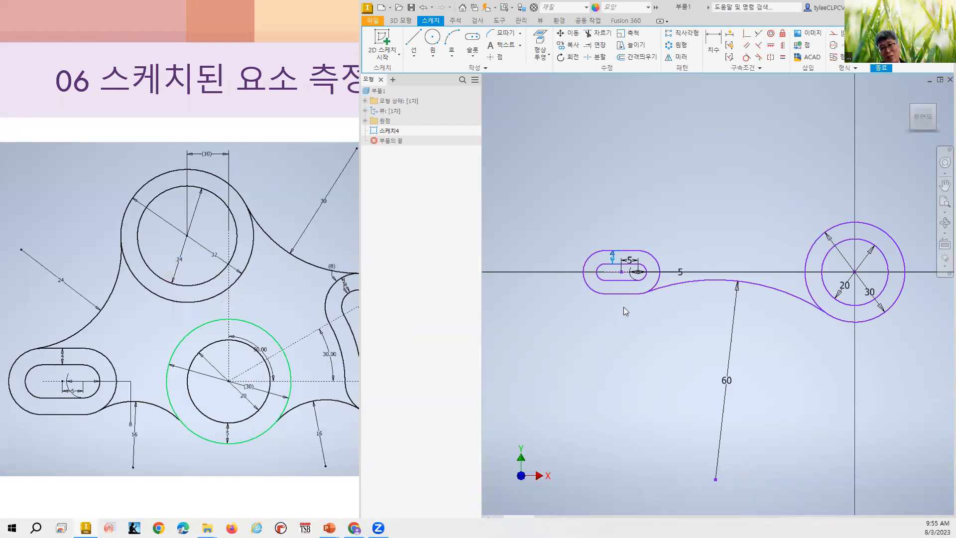
Try to apply a Fix constraint to the outer slot's right end arc
{"action": "left_click", "coordinate": [783, 35]}
{"action": "left_click", "coordinate": [650, 253]}
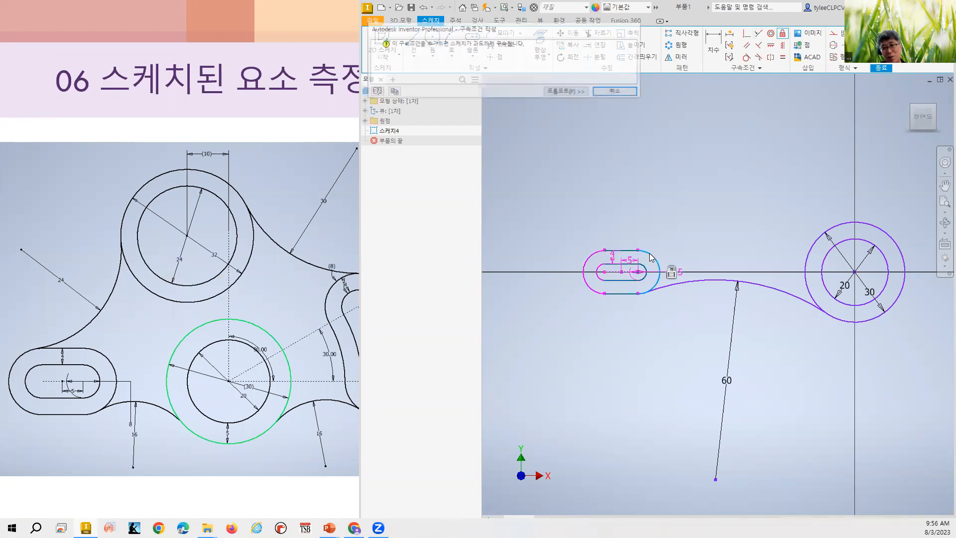
{"action": "left_click", "coordinate": [616, 93]}
Delete the slot's dimensions and apply a Fix constraint to the inner slot
{"action": "scroll", "coordinate": [641, 236], "scroll_direction": "up", "scroll_amount": 5}
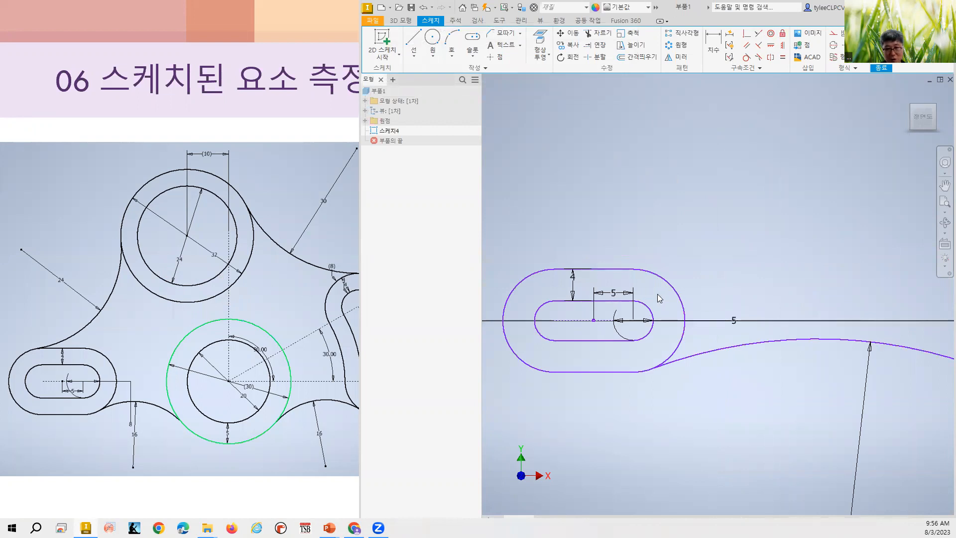
{"action": "left_click", "coordinate": [625, 294]}
{"action": "key", "text": "Delete"}
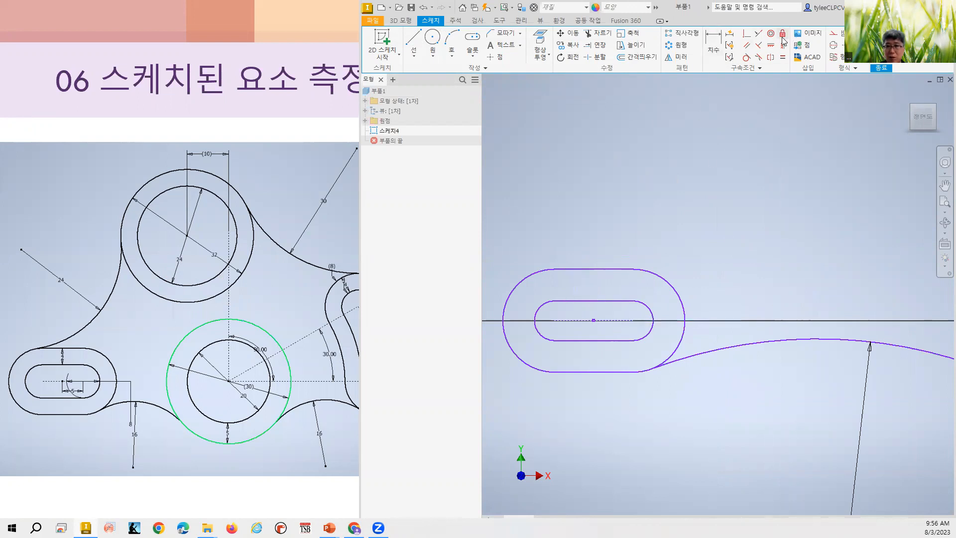
{"action": "left_click", "coordinate": [646, 310]}
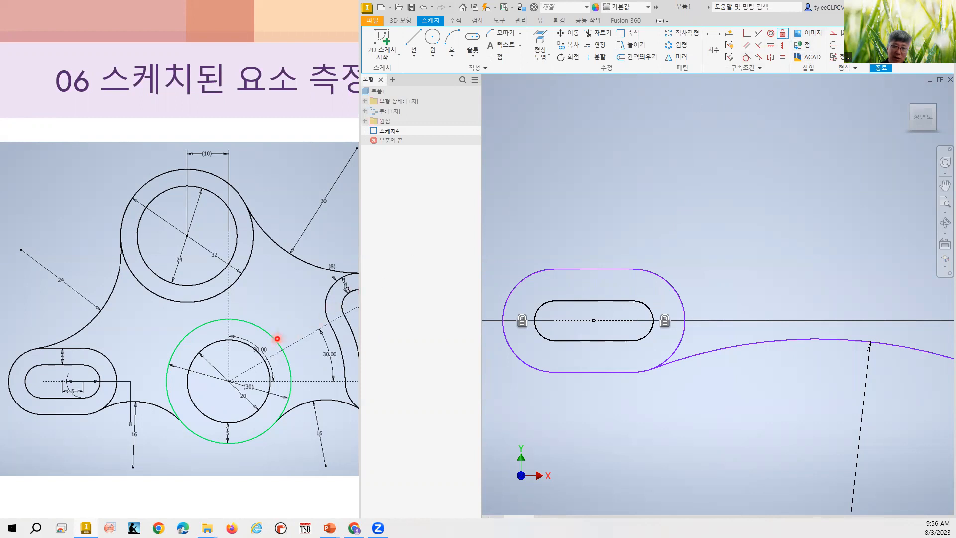
Try to apply a Concentric constraint between the inner and outer circles at the origin
{"action": "scroll", "coordinate": [824, 322], "scroll_direction": "down", "scroll_amount": 4}
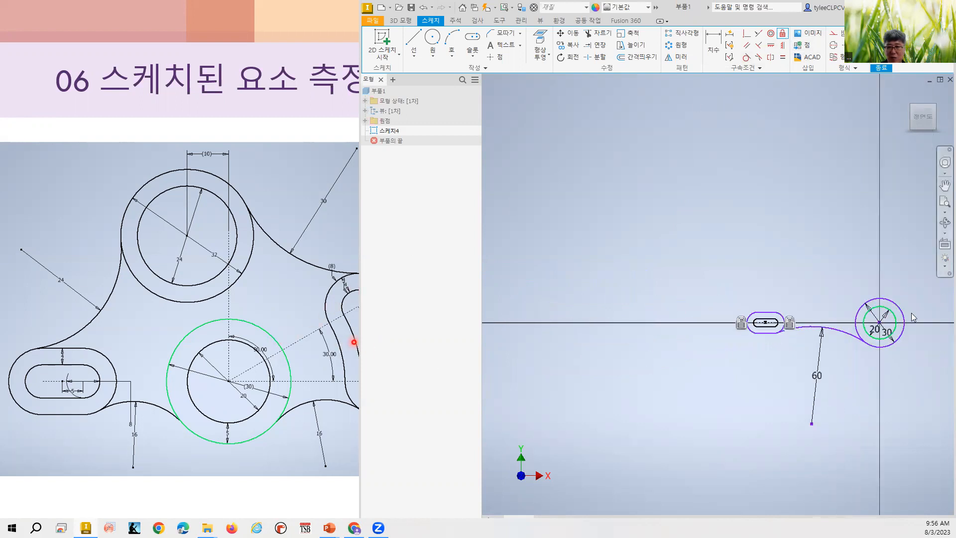
{"action": "scroll", "coordinate": [883, 300], "scroll_direction": "up", "scroll_amount": 5}
{"action": "left_click", "coordinate": [770, 34]}
{"action": "left_click", "coordinate": [828, 298]}
{"action": "left_click", "coordinate": [839, 267]}
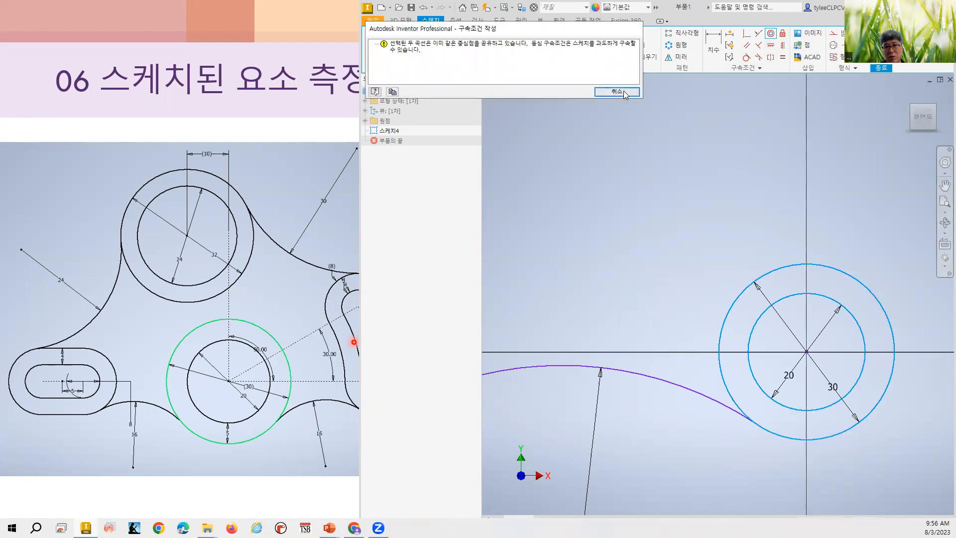
{"action": "left_click", "coordinate": [622, 92]}
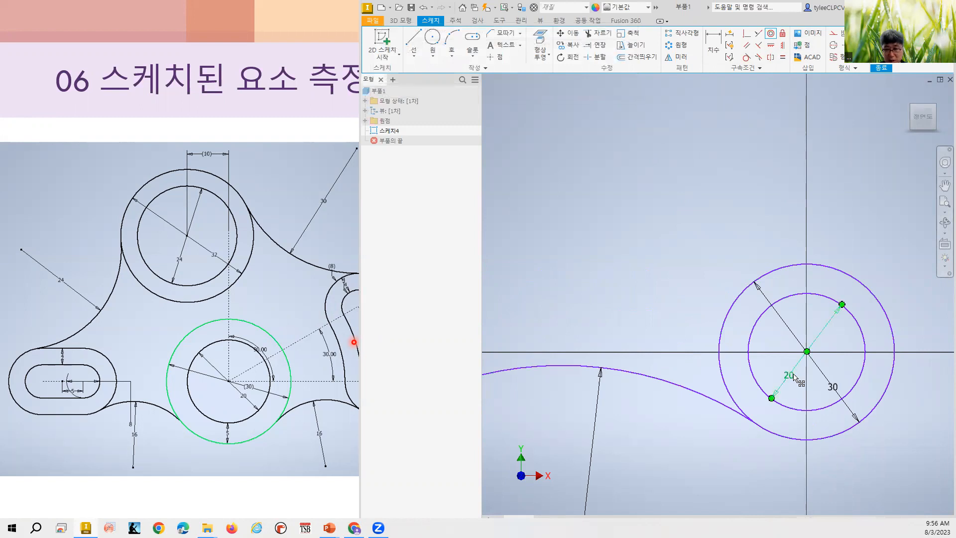
Delete the 20 mm and 30 mm diameter dimensions from the two circles at the origin
{"action": "key", "text": "Delete"}
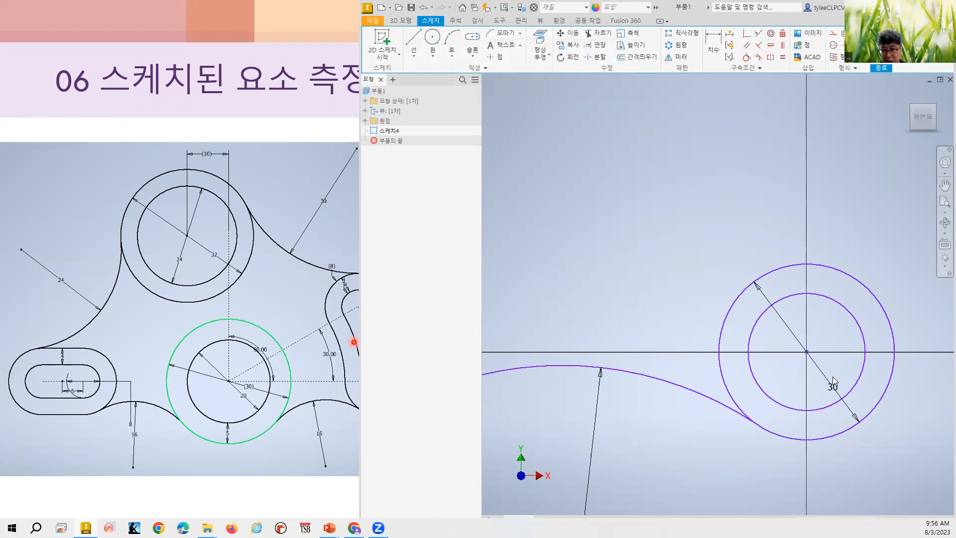
{"action": "left_click", "coordinate": [831, 386]}
{"action": "key", "text": "Delete"}
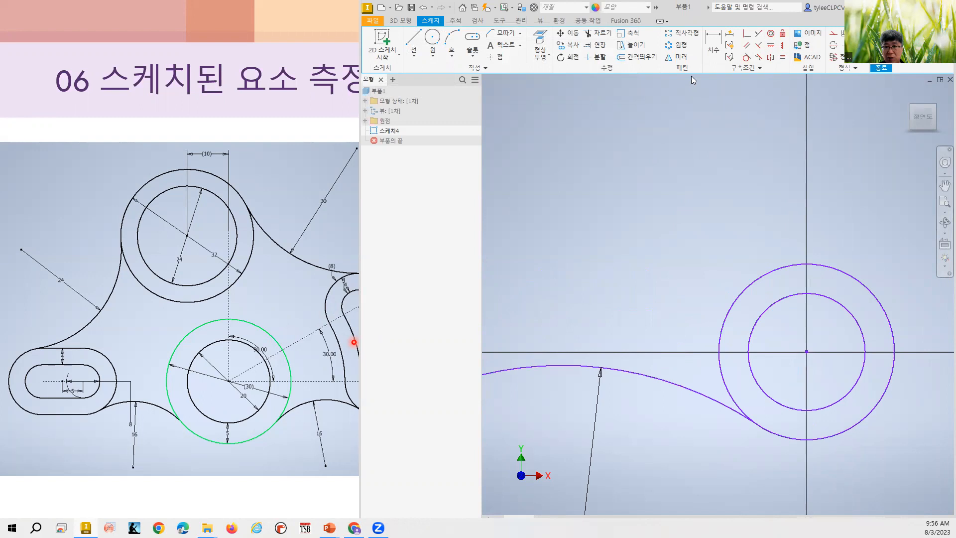
Retry the Concentric constraint on the two undimensioned circles at the origin
{"action": "left_click", "coordinate": [770, 33]}
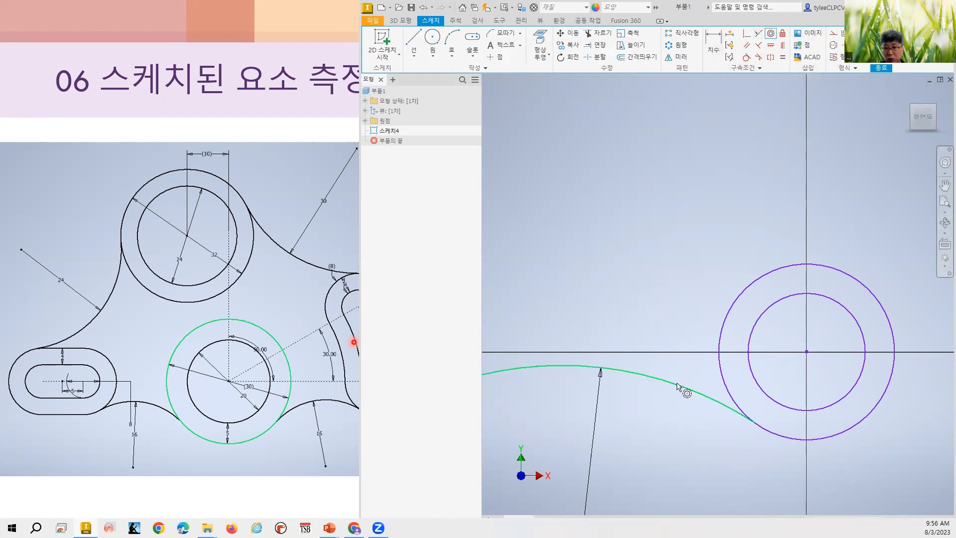
{"action": "left_click", "coordinate": [838, 273]}
{"action": "left_click", "coordinate": [837, 302]}
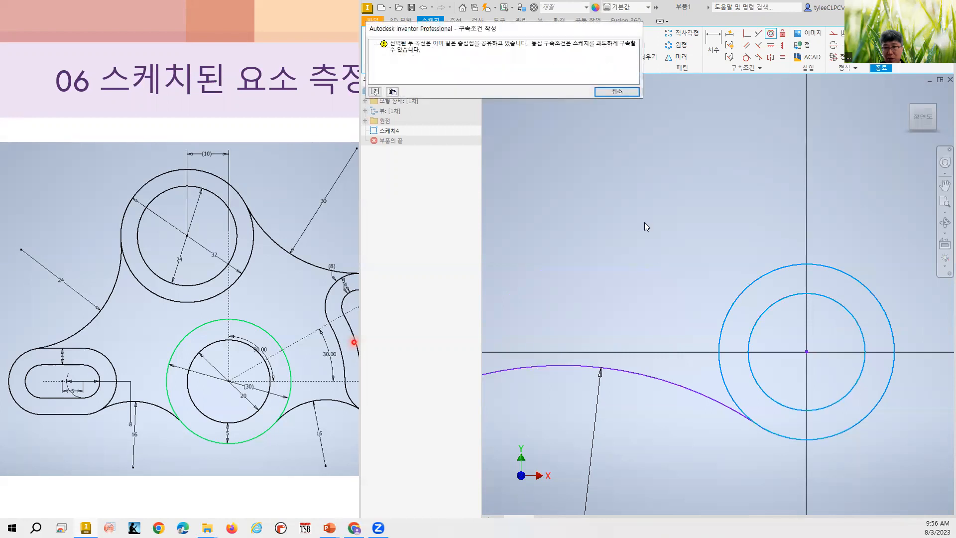
{"action": "left_click", "coordinate": [622, 92]}
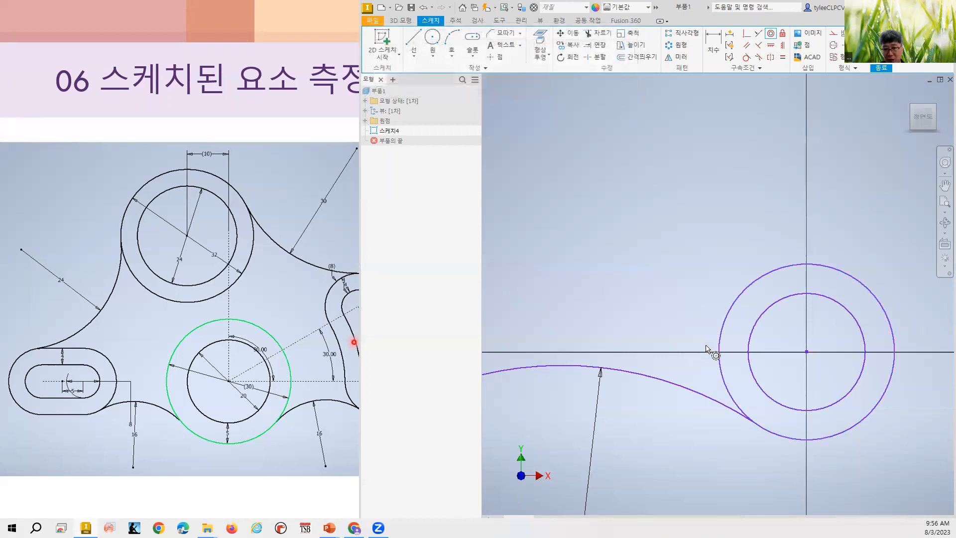
{"action": "key", "text": "Escape"}
Delete the 60 mm connecting arc and try again to make the two origin circles concentric
{"action": "left_click", "coordinate": [699, 391]}
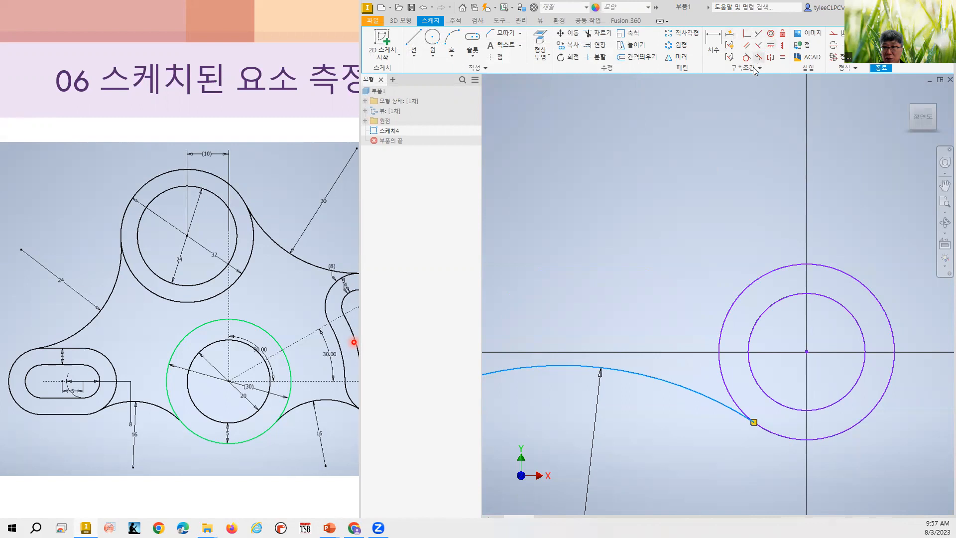
{"action": "key", "text": "Delete"}
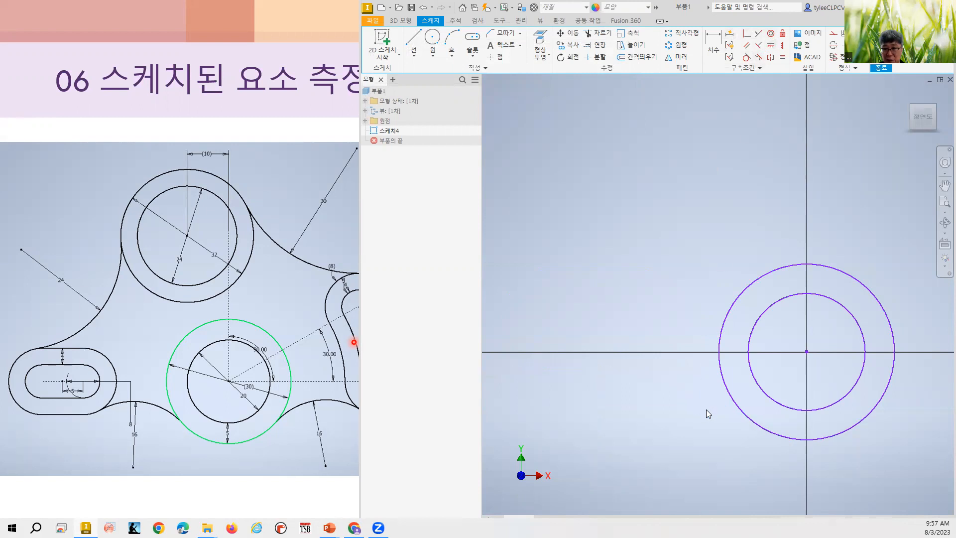
{"action": "left_click", "coordinate": [770, 33]}
{"action": "left_click", "coordinate": [829, 299]}
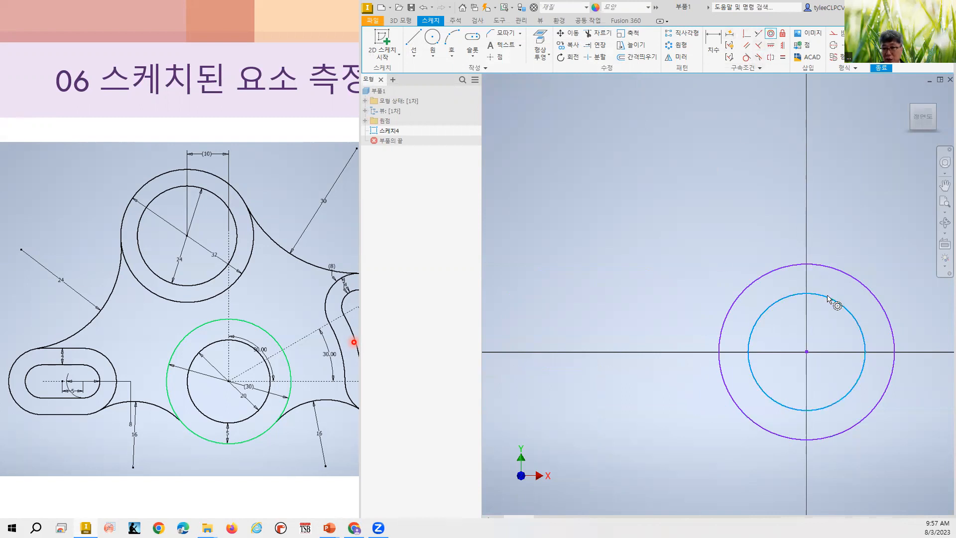
{"action": "left_click", "coordinate": [840, 277]}
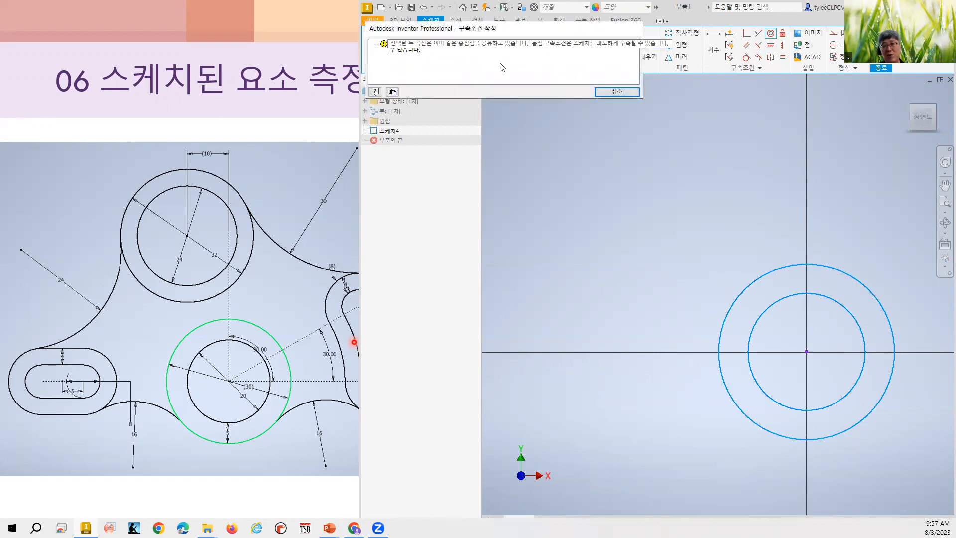
{"action": "left_click", "coordinate": [616, 92]}
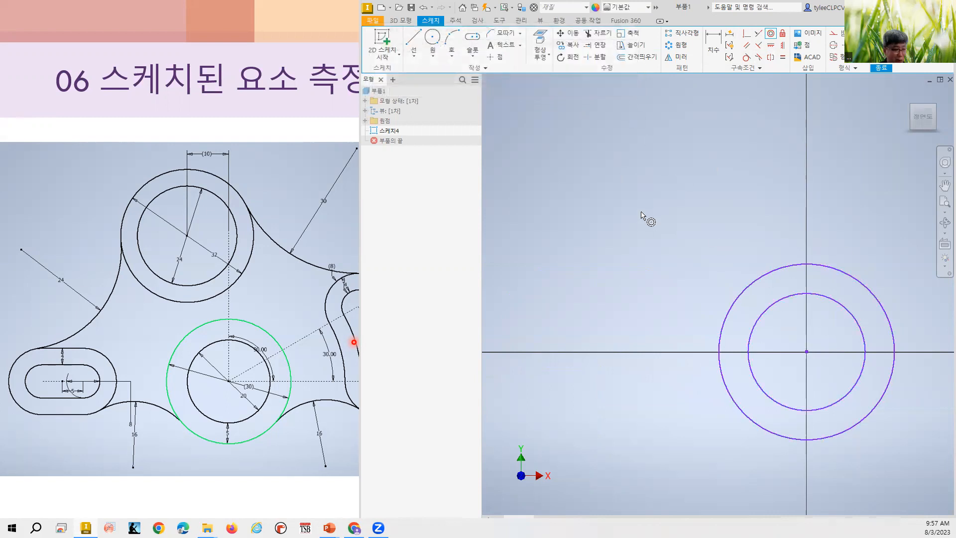
Undo the deletion of the connecting arc between the slot and the outer circle
{"action": "key", "text": "ctrl+z"}
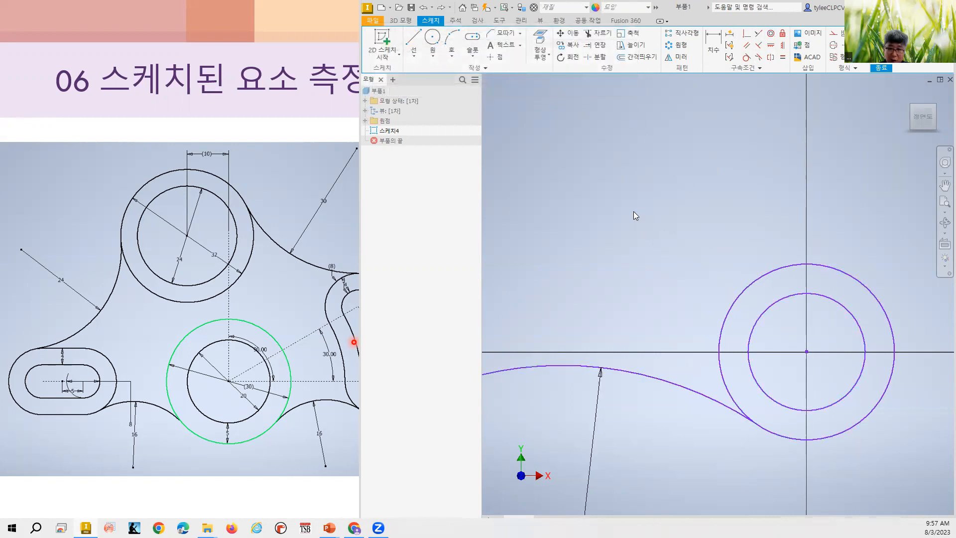
{"action": "scroll", "coordinate": [689, 253], "scroll_direction": "up", "scroll_amount": 3}
{"action": "scroll", "coordinate": [688, 257], "scroll_direction": "down", "scroll_amount": 8}
{"action": "scroll", "coordinate": [662, 268], "scroll_direction": "up", "scroll_amount": 3}
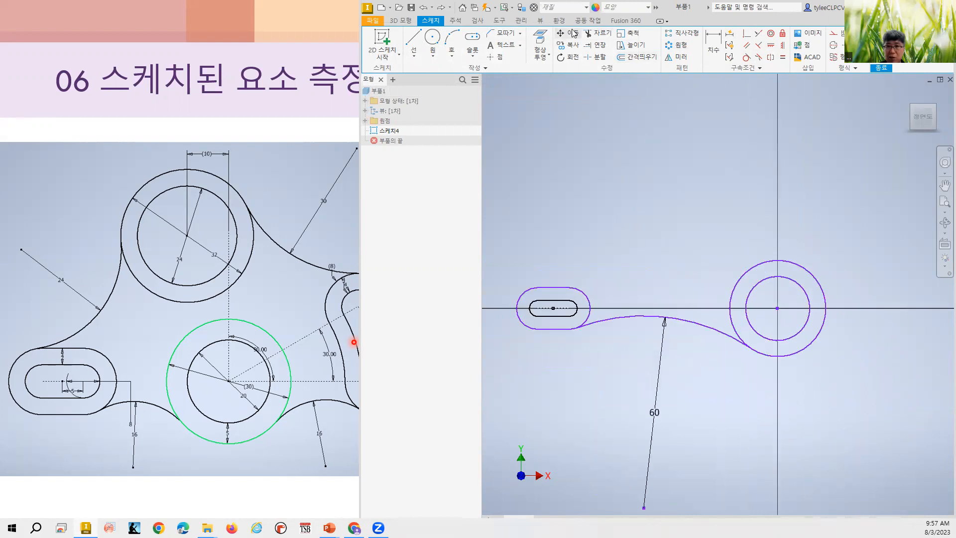
Draw two separate circles above the slot and origin circles, a large one and a smaller one to its right
{"action": "left_click", "coordinate": [432, 39]}
{"action": "left_click", "coordinate": [584, 138]}
{"action": "left_click", "coordinate": [587, 82]}
{"action": "left_click", "coordinate": [688, 147]}
{"action": "left_click", "coordinate": [717, 164]}
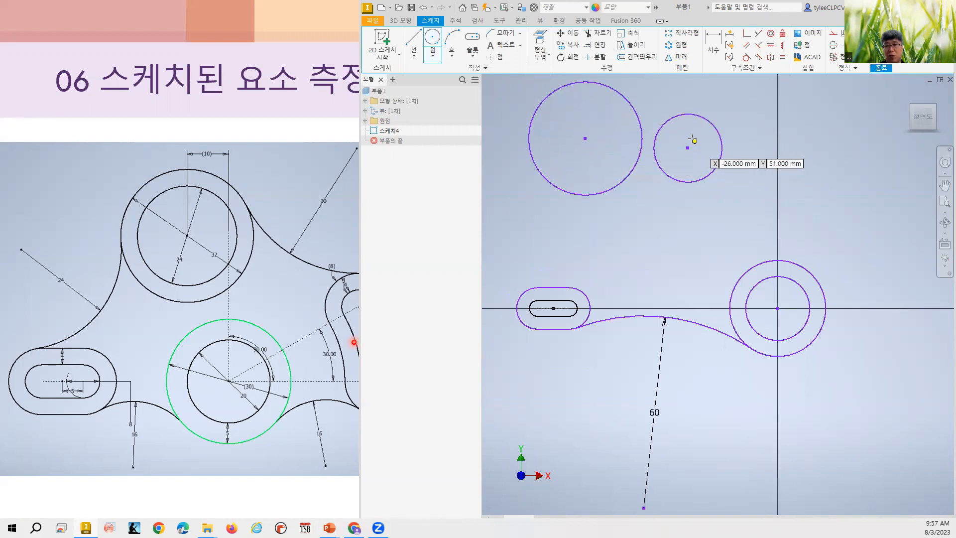
Apply a Concentric constraint to the two upper circles, selecting the smaller one first, and undo it
{"action": "left_click", "coordinate": [770, 33]}
{"action": "left_click", "coordinate": [710, 123]}
{"action": "left_click", "coordinate": [633, 112]}
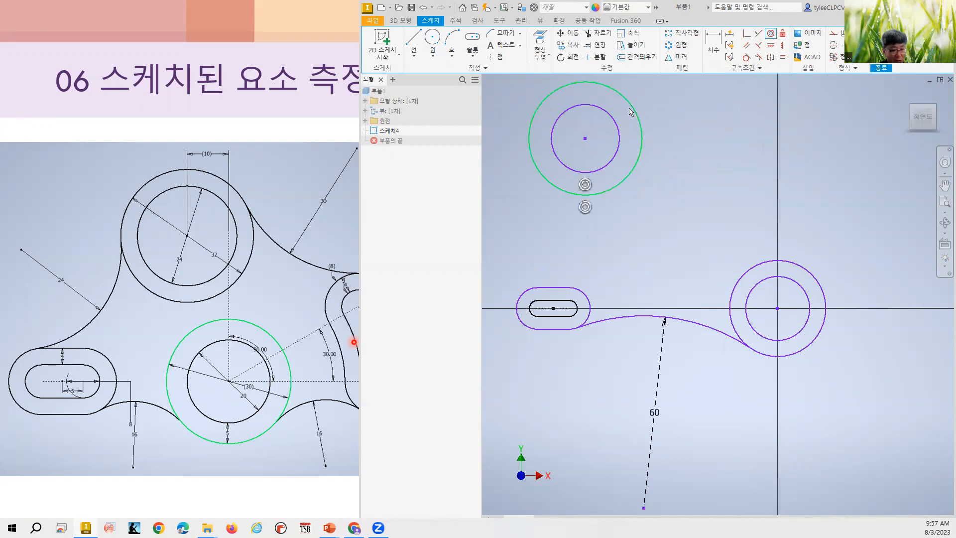
{"action": "key", "text": "ctrl+z"}
Repeat the Concentric constraint on the upper circles with the larger one selected first, and undo it
{"action": "left_click", "coordinate": [770, 33]}
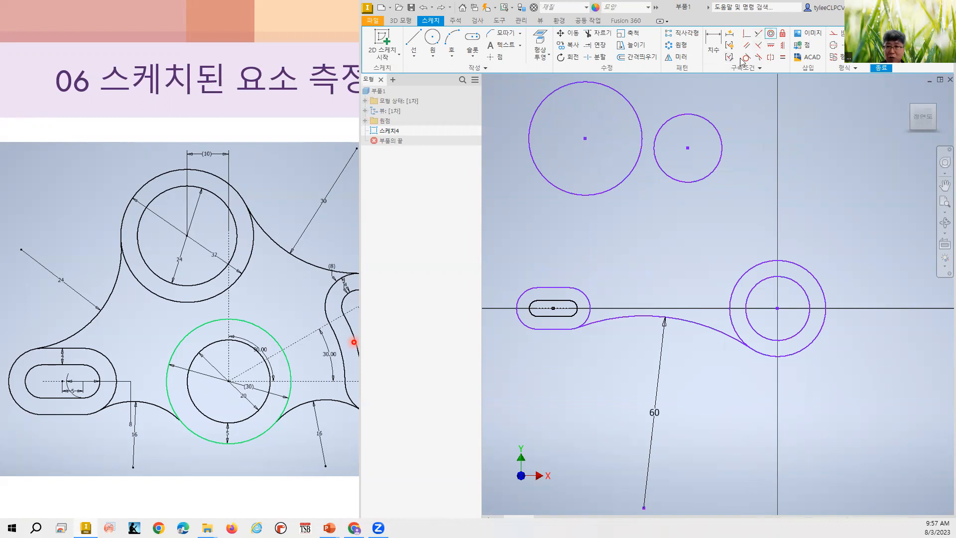
{"action": "left_click", "coordinate": [639, 121]}
{"action": "left_click", "coordinate": [674, 120]}
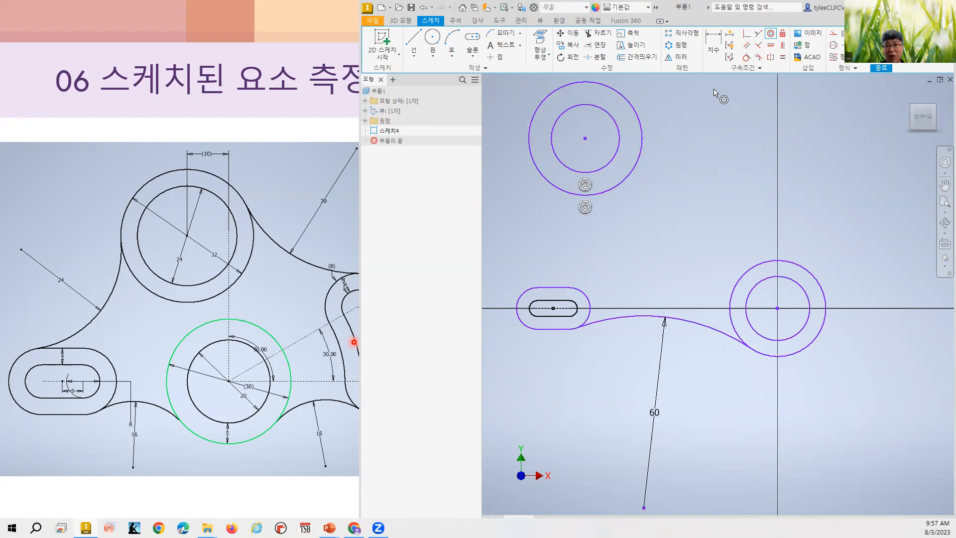
{"action": "key", "text": "ctrl+z"}
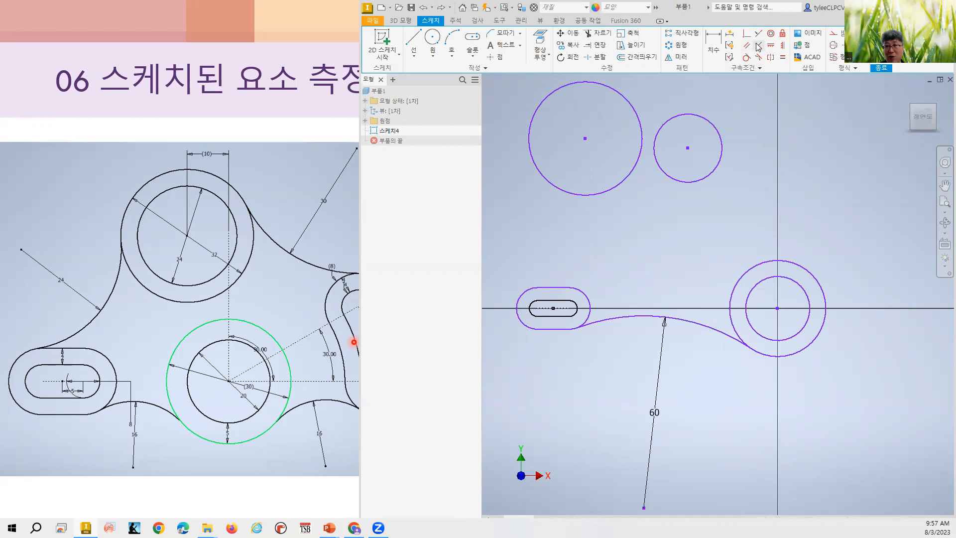
Fix the smaller upper circle in place and make the larger upper circle concentric with it
{"action": "left_click", "coordinate": [781, 35]}
{"action": "left_click", "coordinate": [708, 118]}
{"action": "left_click", "coordinate": [770, 34]}
{"action": "left_click", "coordinate": [707, 118]}
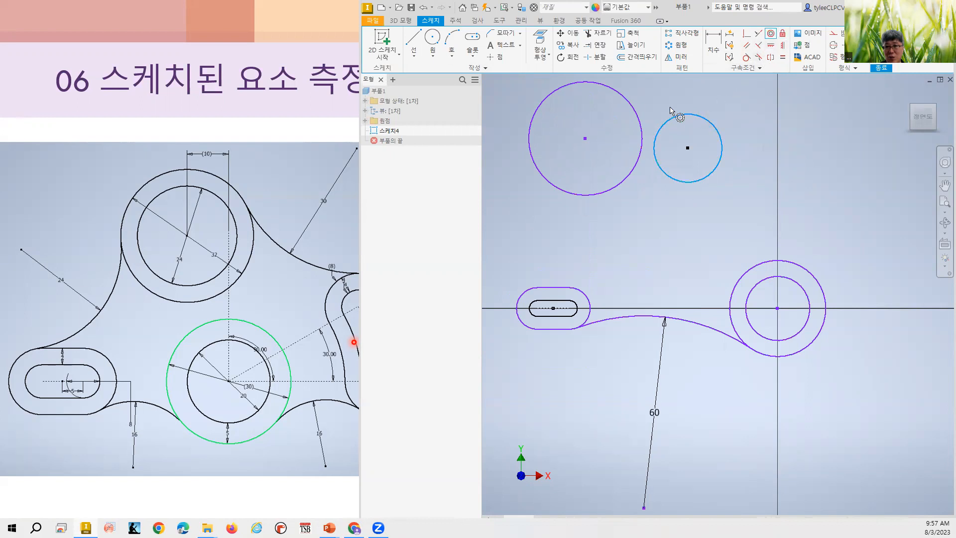
{"action": "left_click", "coordinate": [635, 117]}
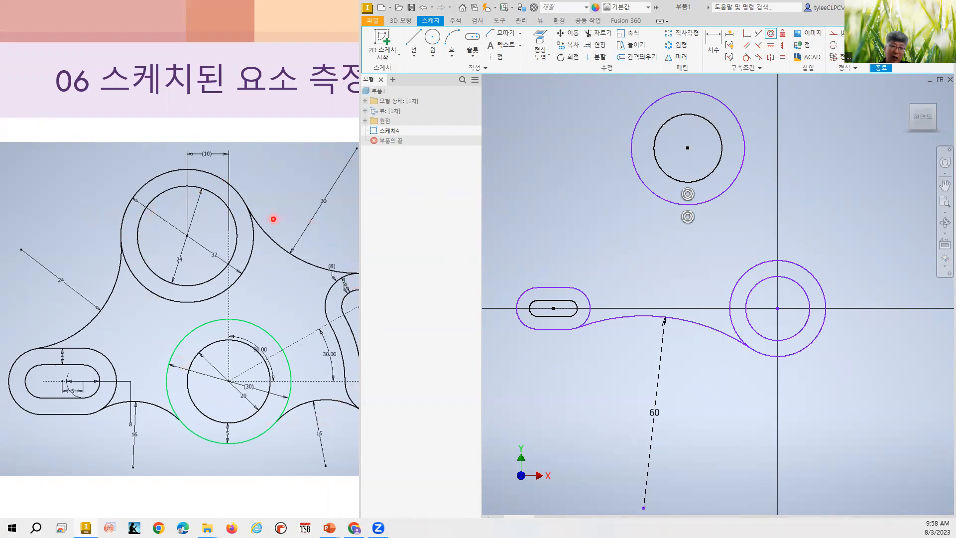
Switch back to the full-screen lecture slide on measuring sketched elements
{"action": "left_click", "coordinate": [267, 31]}
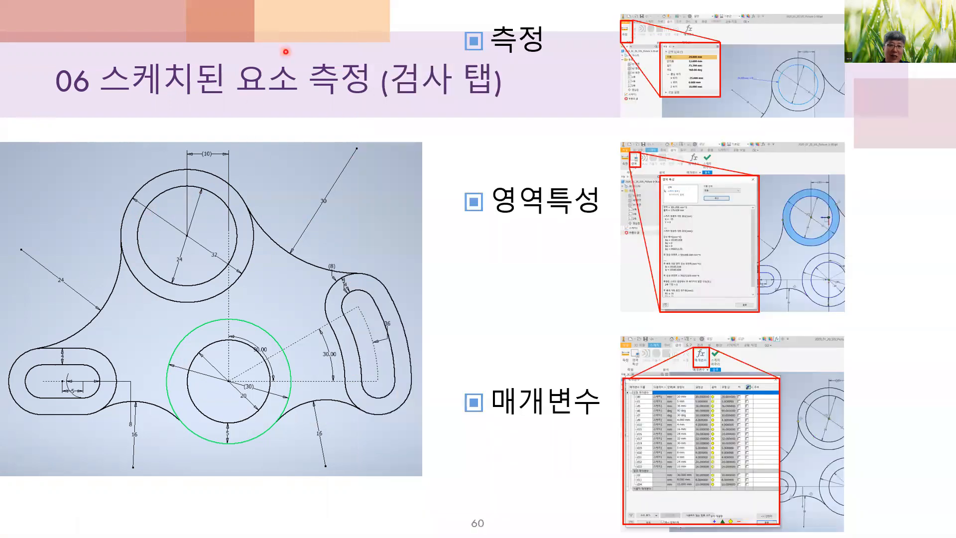